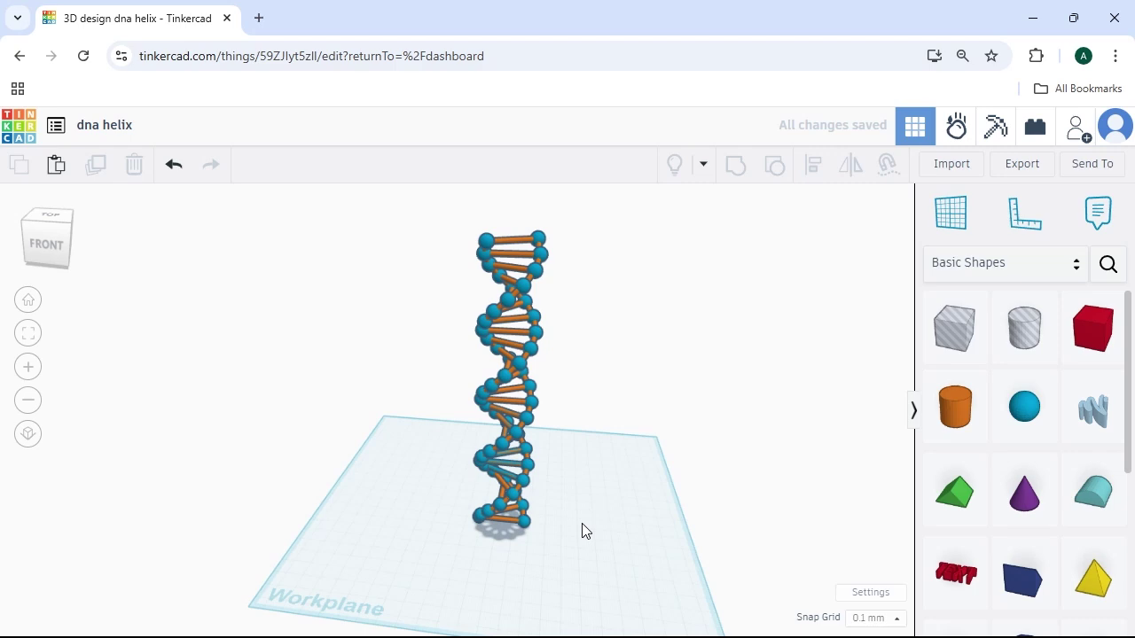
- Slide the whole DNA helix to the left edge of the workplane, around -137 by -44.4 mm
scroll(512, 328, up, 5)
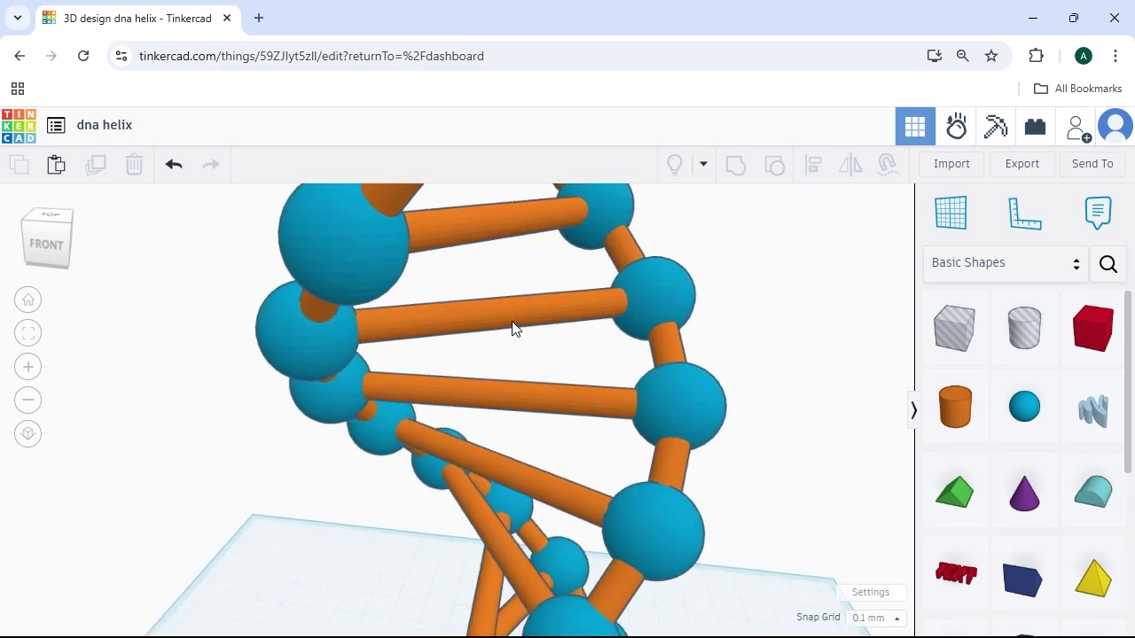
scroll(512, 328, down, 5)
mouse_move(63, 239)
mouse_down()
mouse_move(99, 239)
mouse_move(62, 239)
mouse_up()
drag(429, 216, 595, 573)
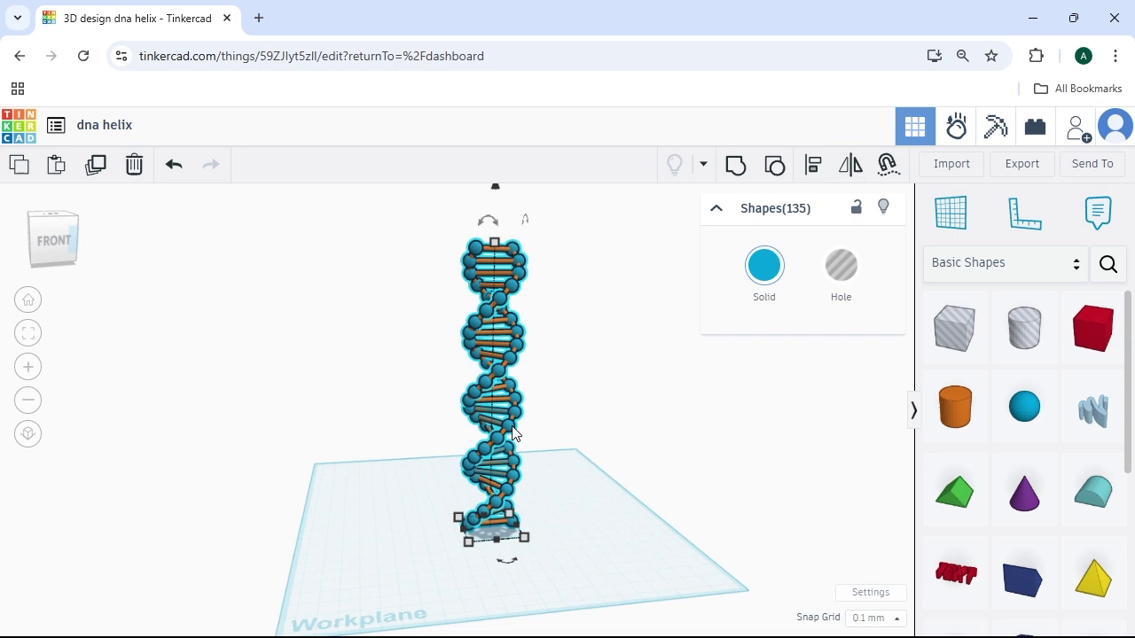
drag(512, 433, 275, 417)
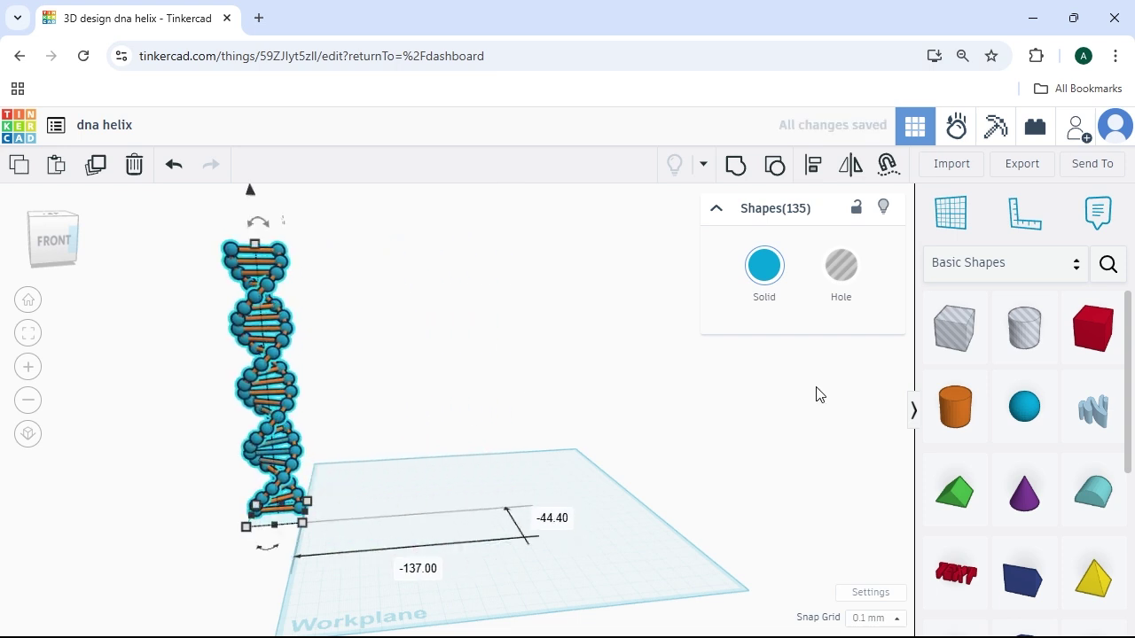
- Search Community shapes for 'high resolution' and place the 360-sided cylinder and yellow hi-res sphere
click(1108, 263)
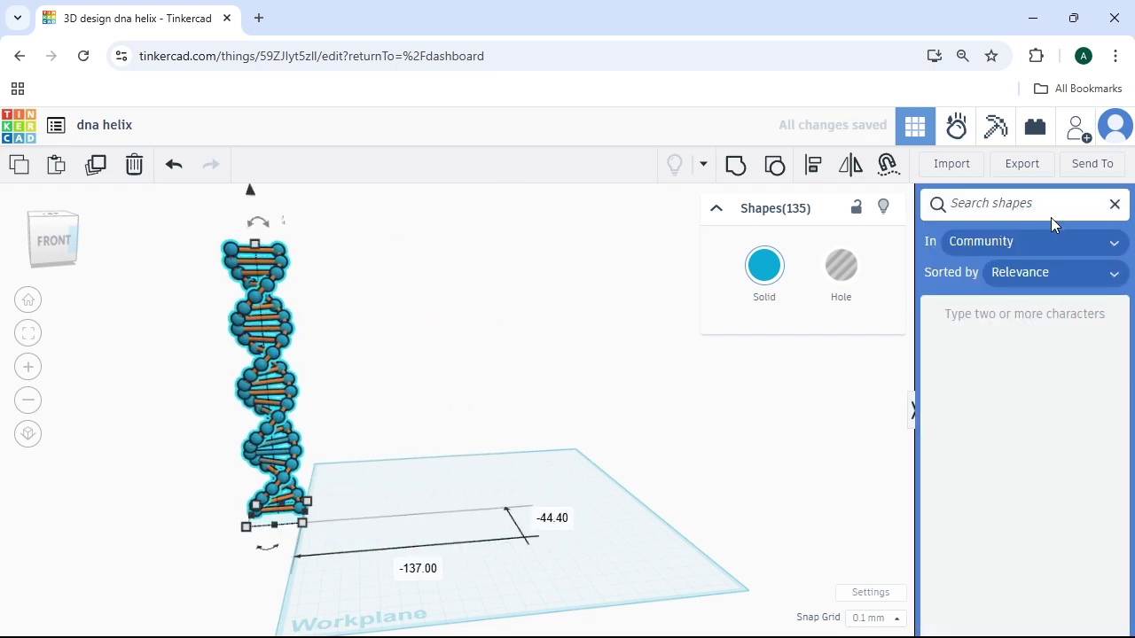
text(high )
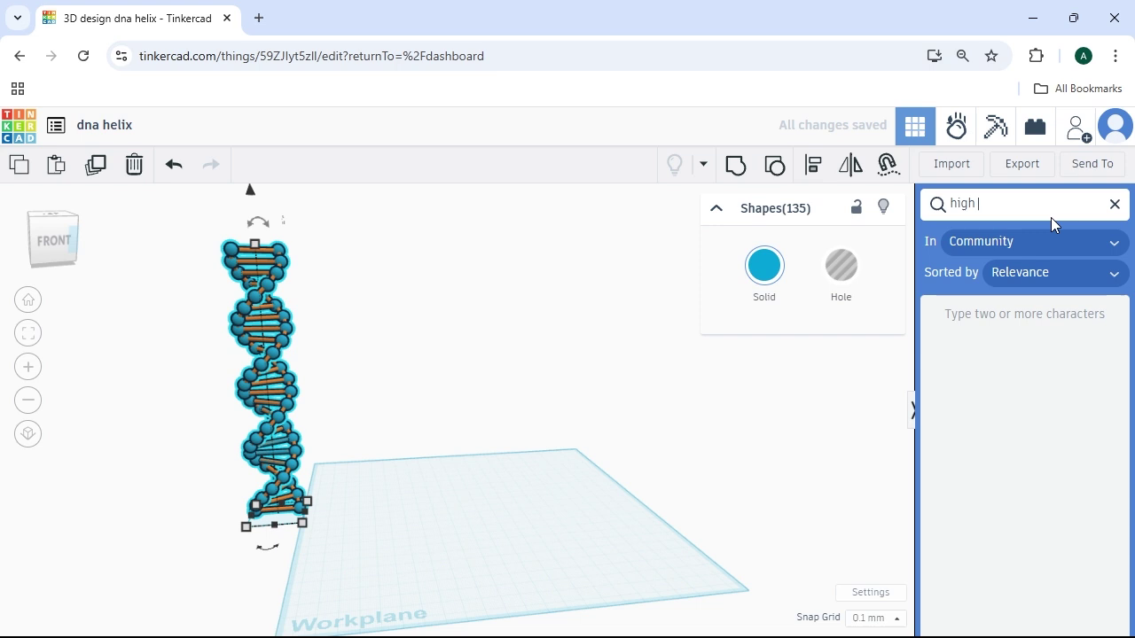
text(resolution)
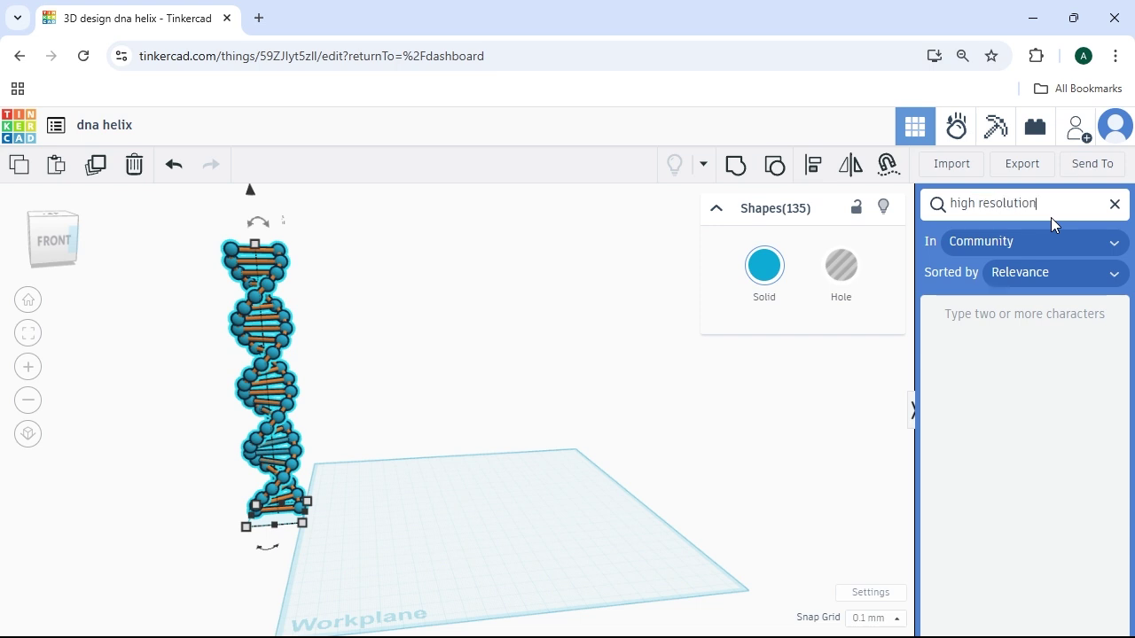
drag(1023, 446, 425, 556)
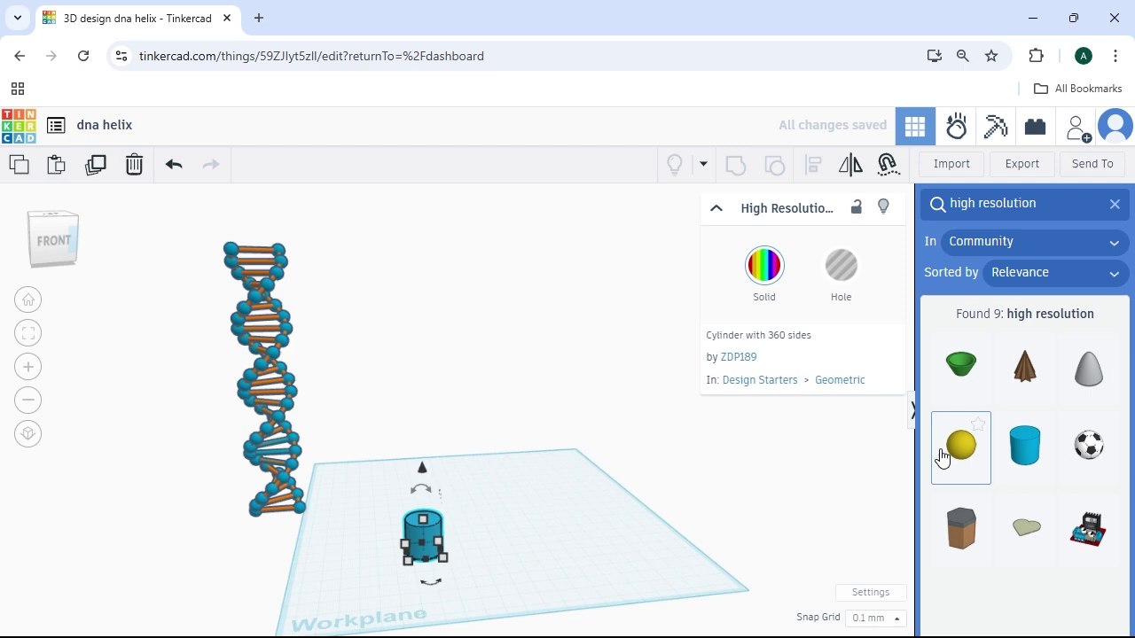
drag(941, 457, 486, 550)
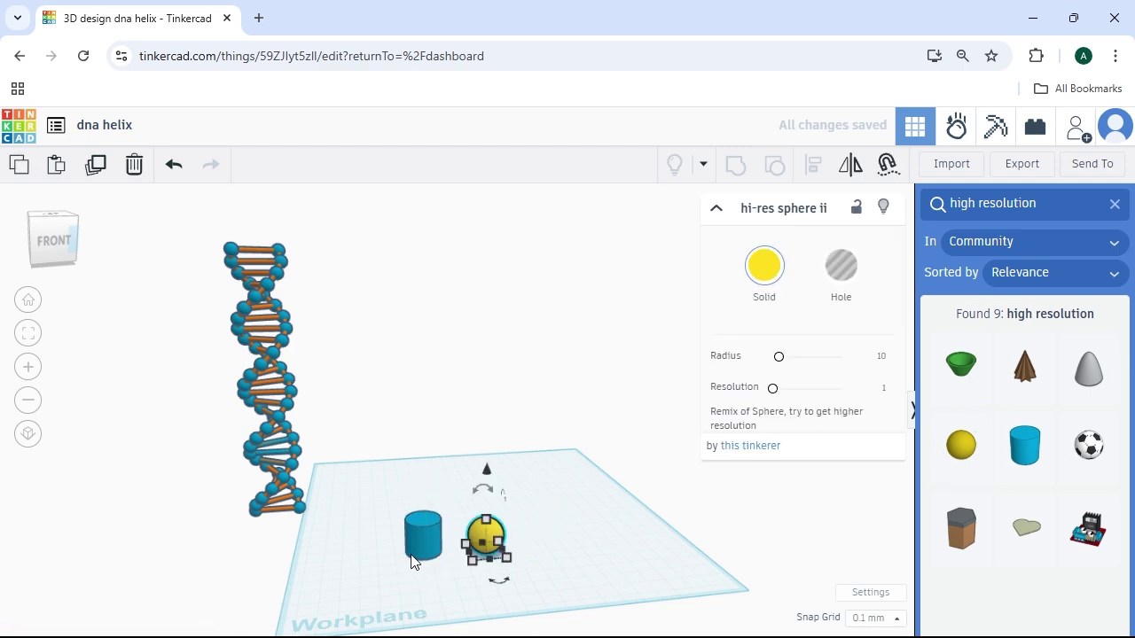
scroll(412, 562, up, 1)
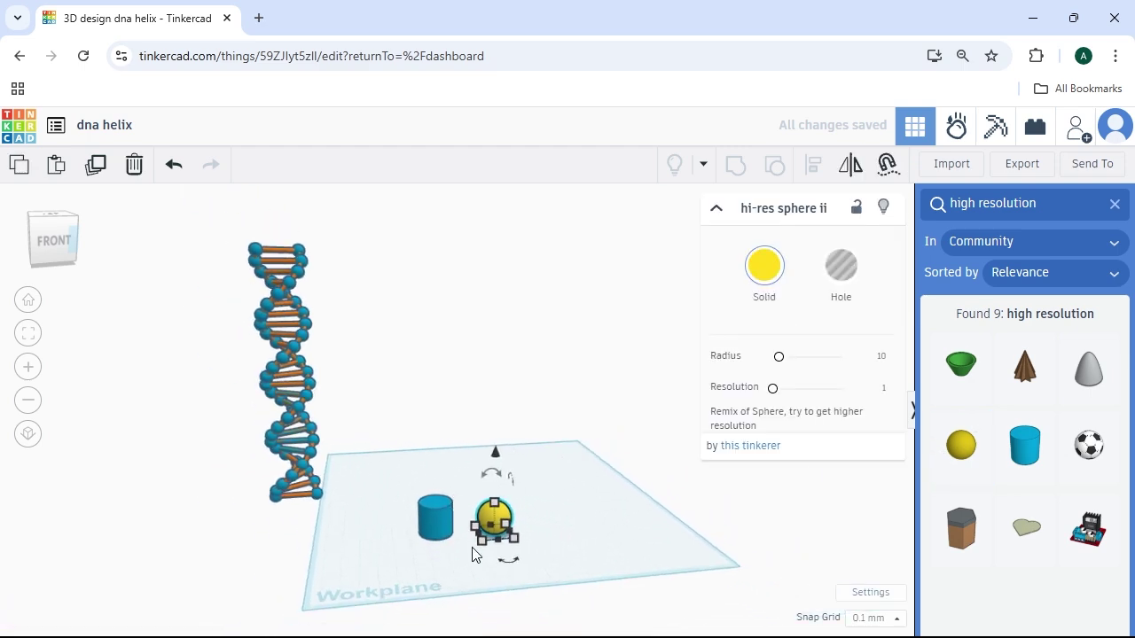
- Resize the yellow sphere to 30 x 30 x 30 mm and move it left of the cylinder
scroll(470, 551, up, 4)
scroll(468, 554, down, 2)
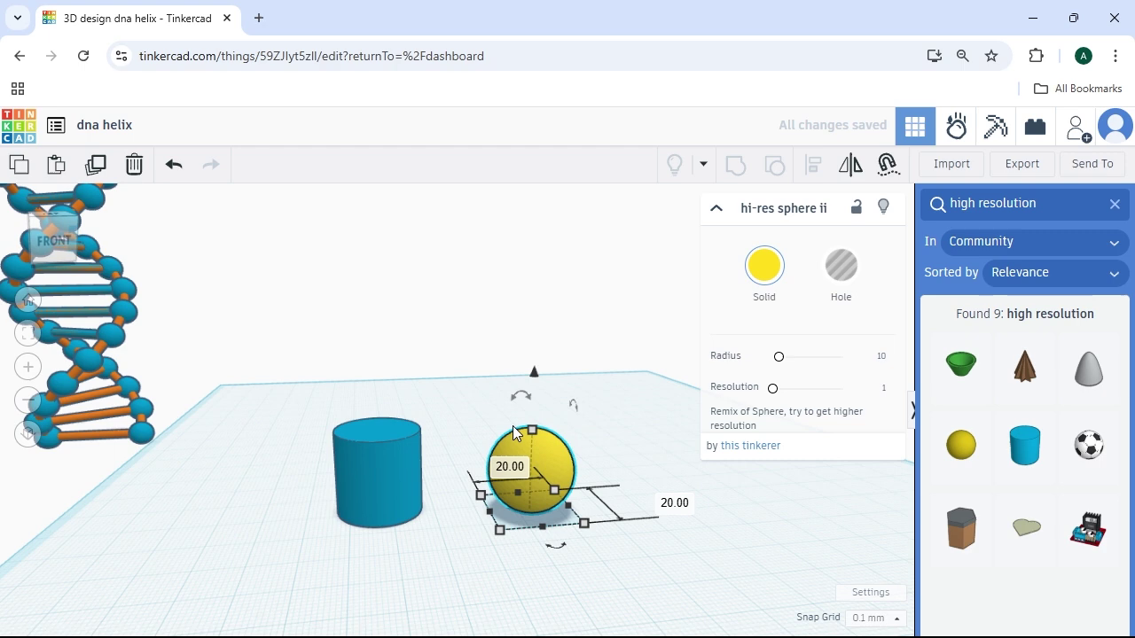
mouse_move(537, 428)
click(633, 470)
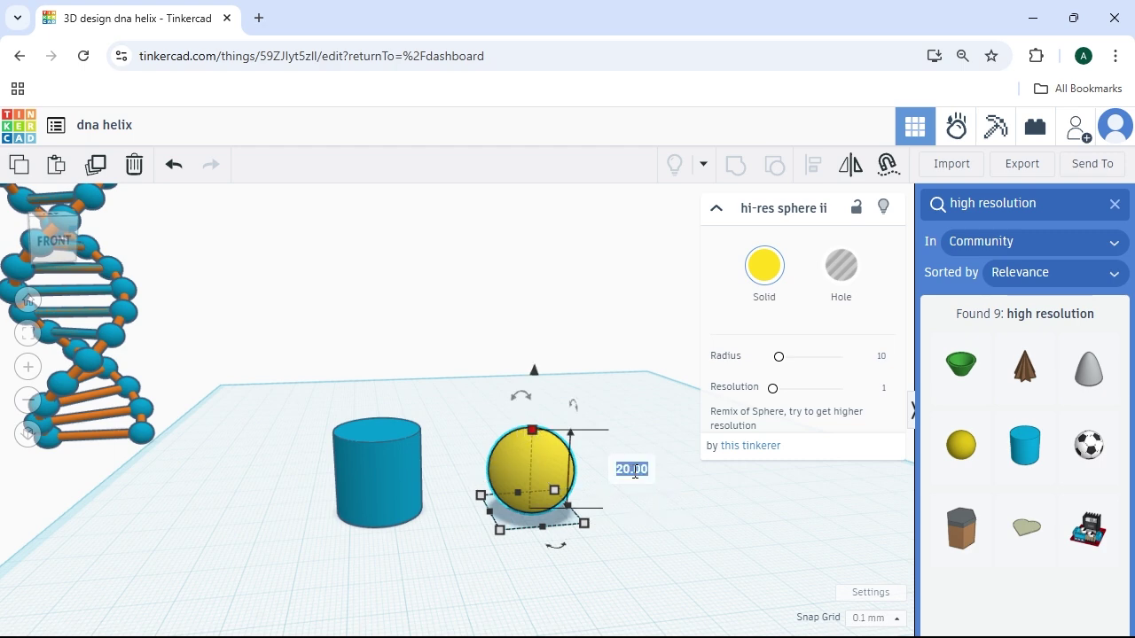
text(30)
key(Return)
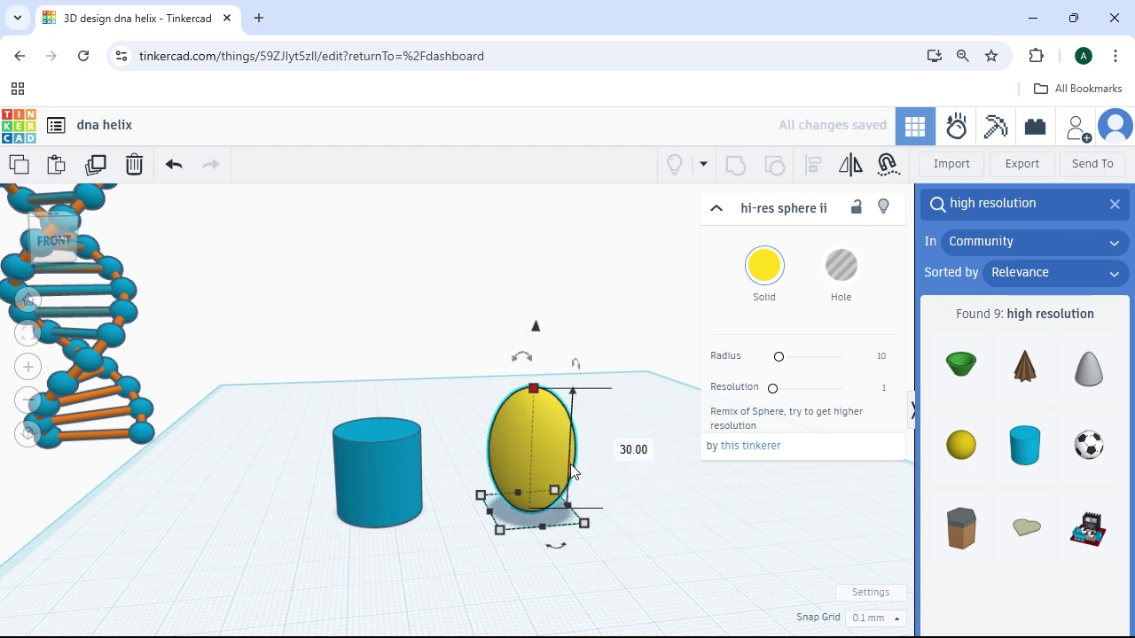
click(490, 459)
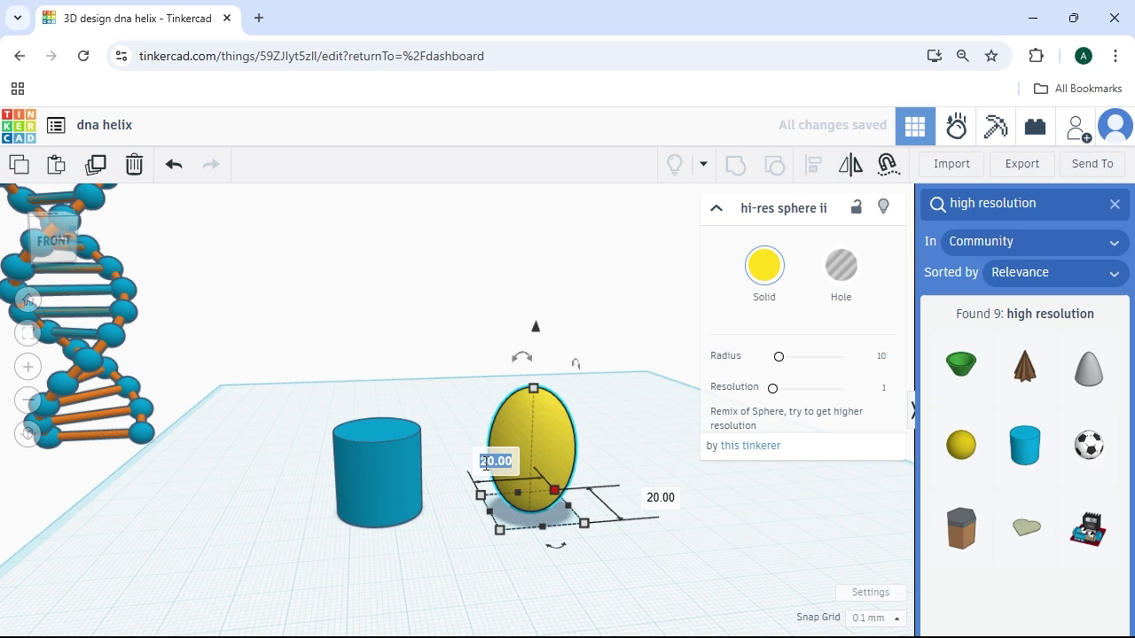
text(30)
key(Return)
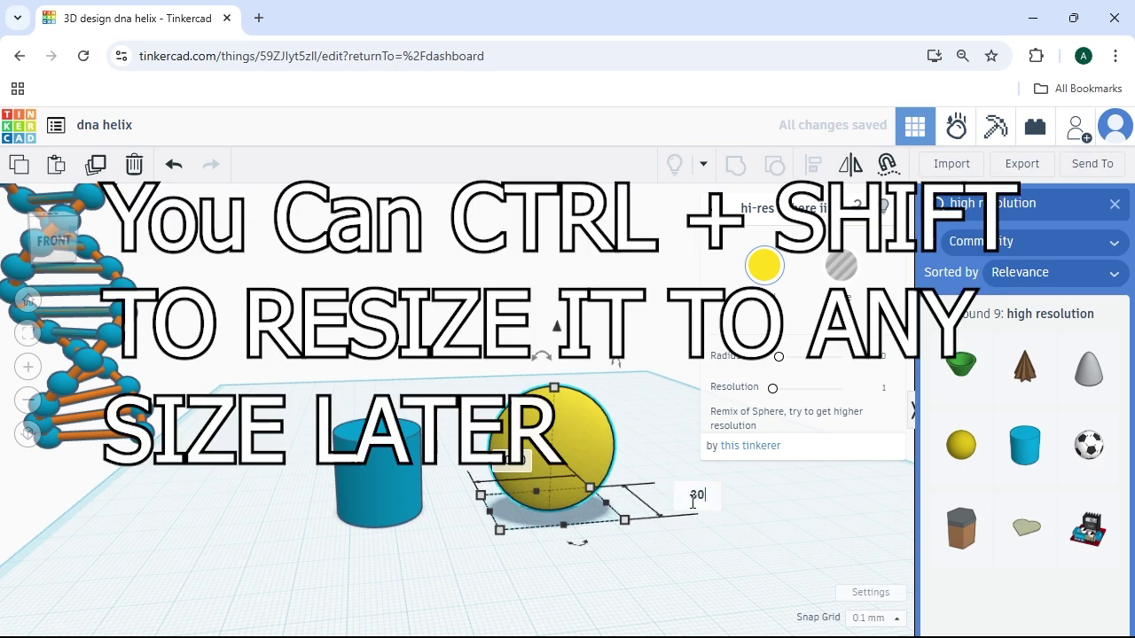
click(693, 502)
text(30)
key(Return)
drag(563, 429, 300, 474)
- Tip the cylinder -90° onto its side, lengthen it to 100 mm, and push it against the sphere
click(407, 463)
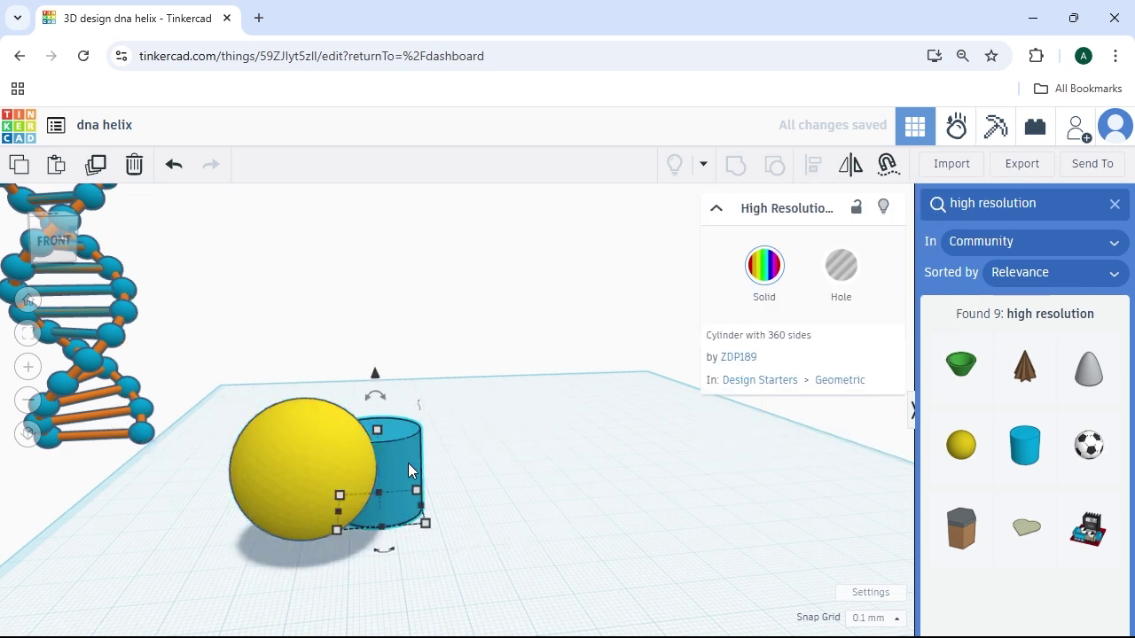
drag(408, 462, 456, 479)
drag(431, 399, 505, 455)
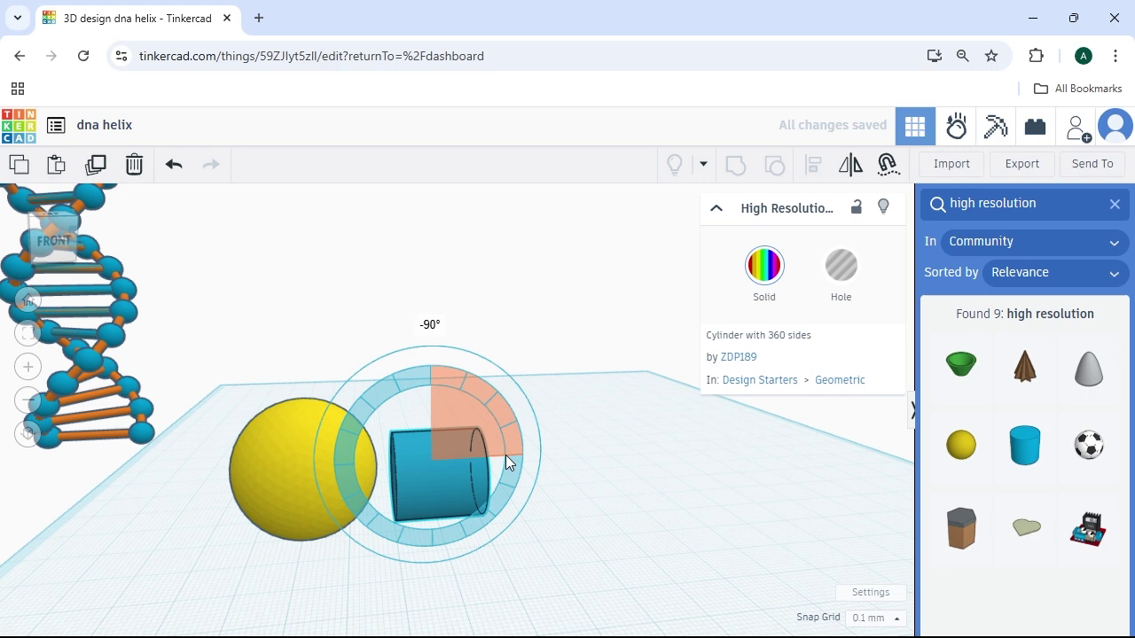
drag(475, 511, 611, 499)
click(544, 583)
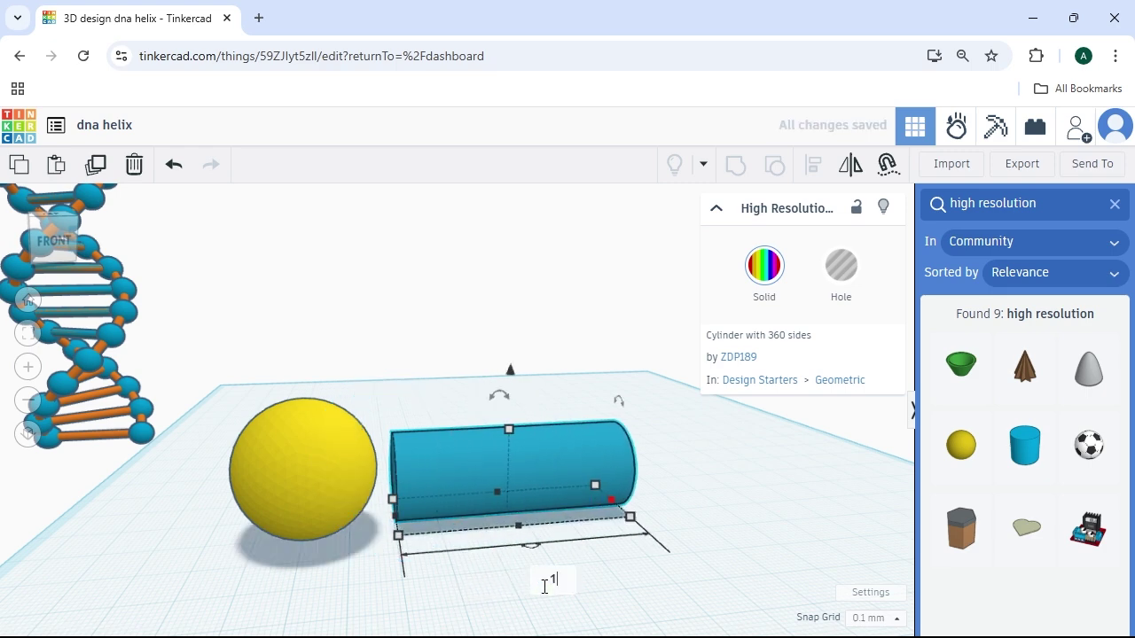
text(100)
key(Return)
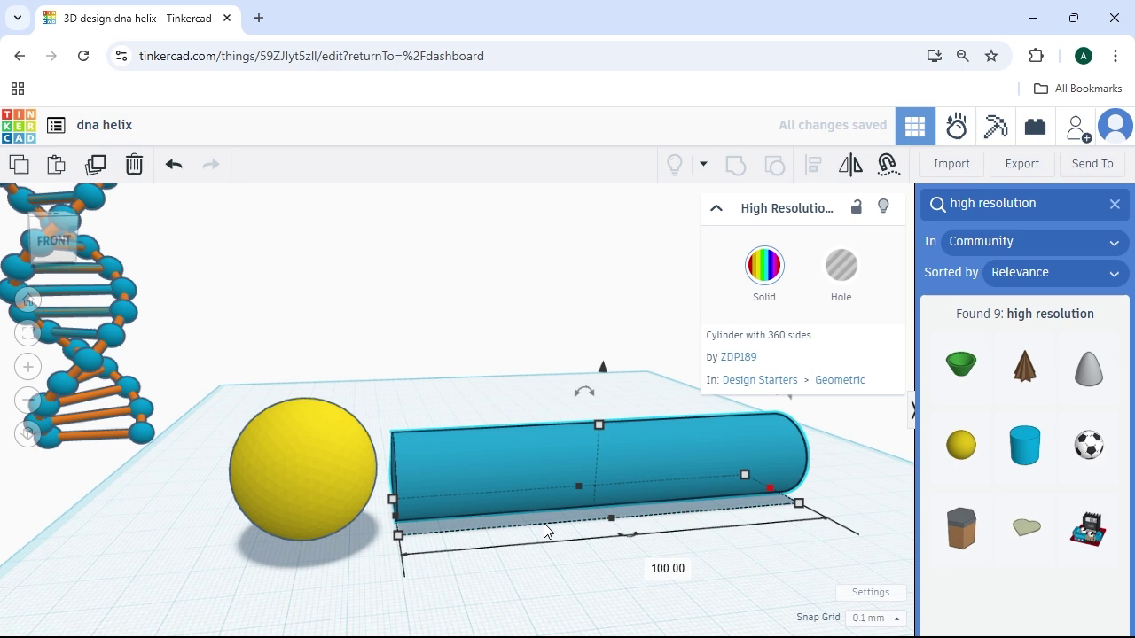
drag(485, 463, 427, 469)
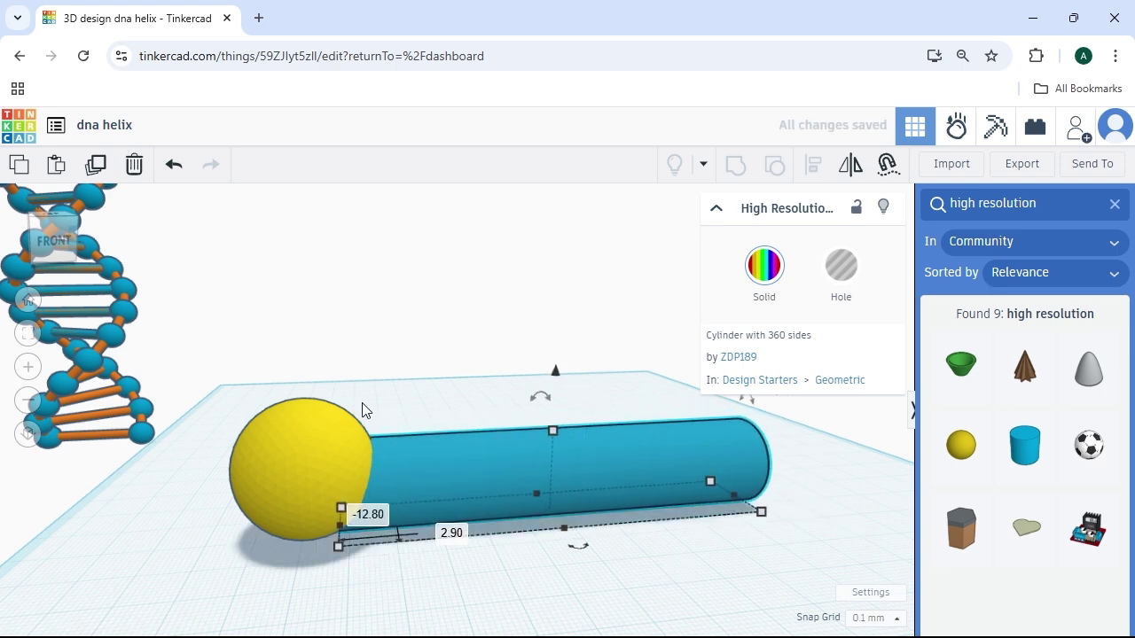
click(358, 406)
- Align the cylinder centrally with the sphere using the Align tool
drag(371, 565, 373, 564)
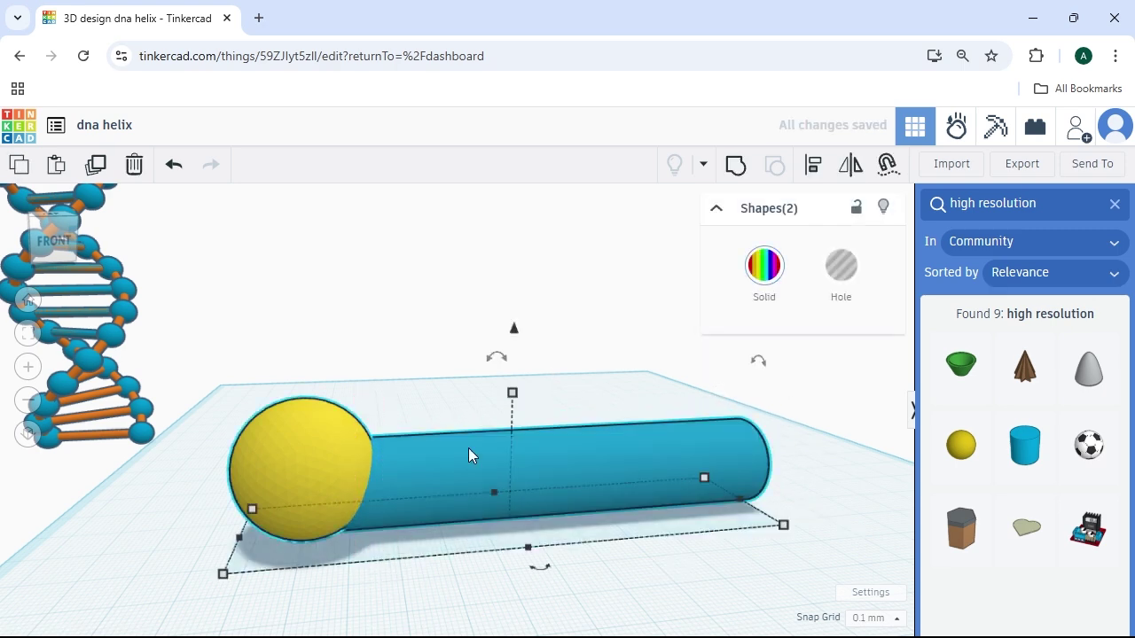
click(811, 171)
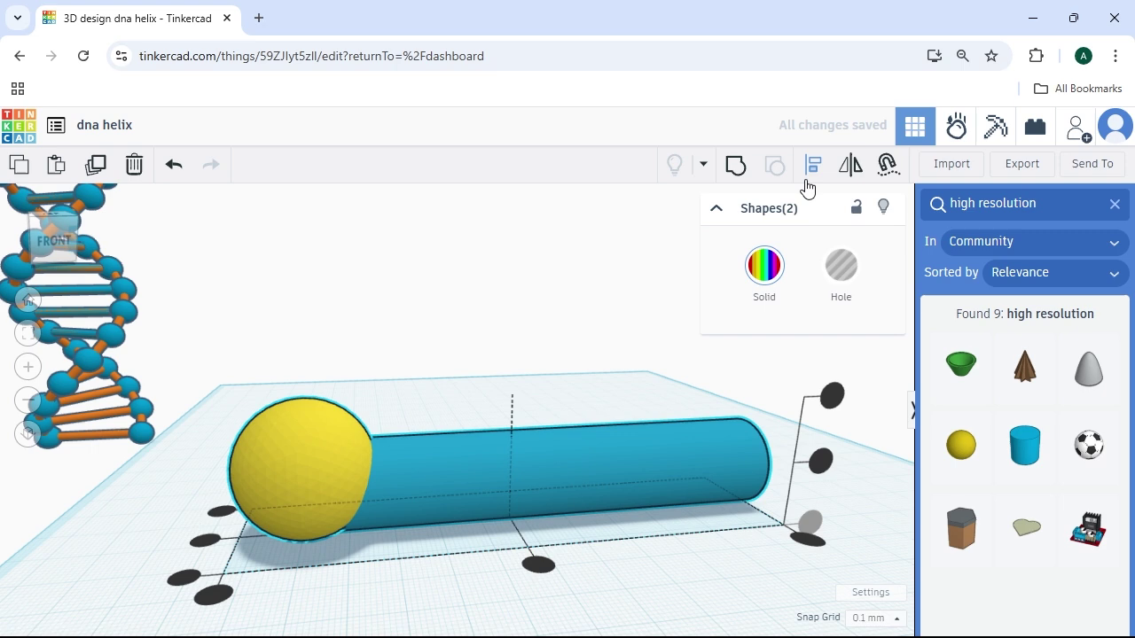
click(825, 472)
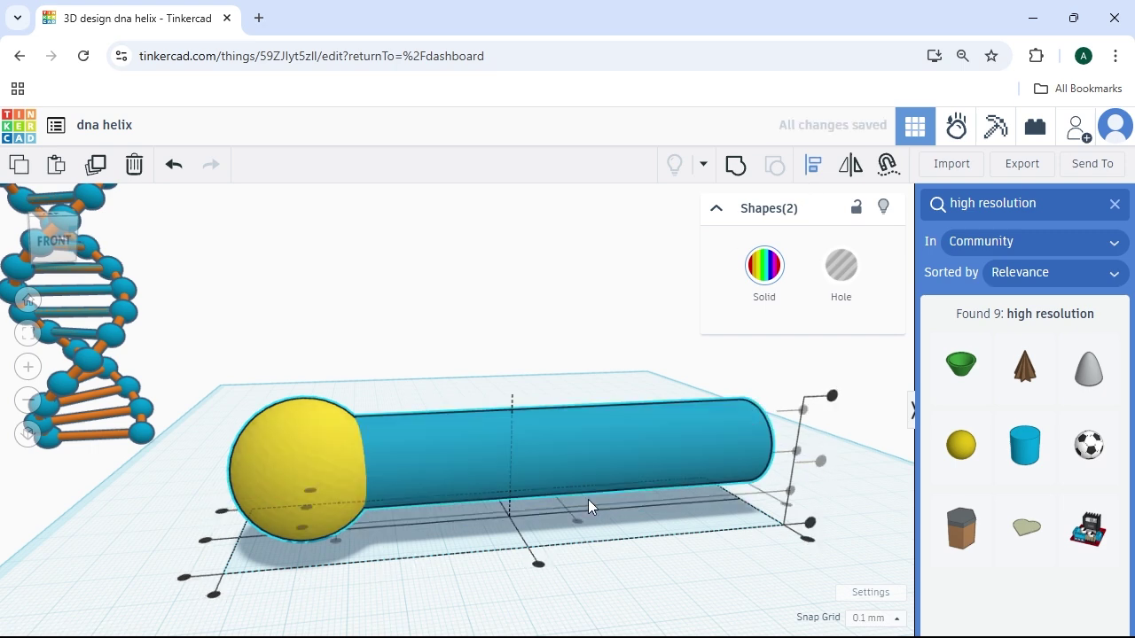
click(205, 540)
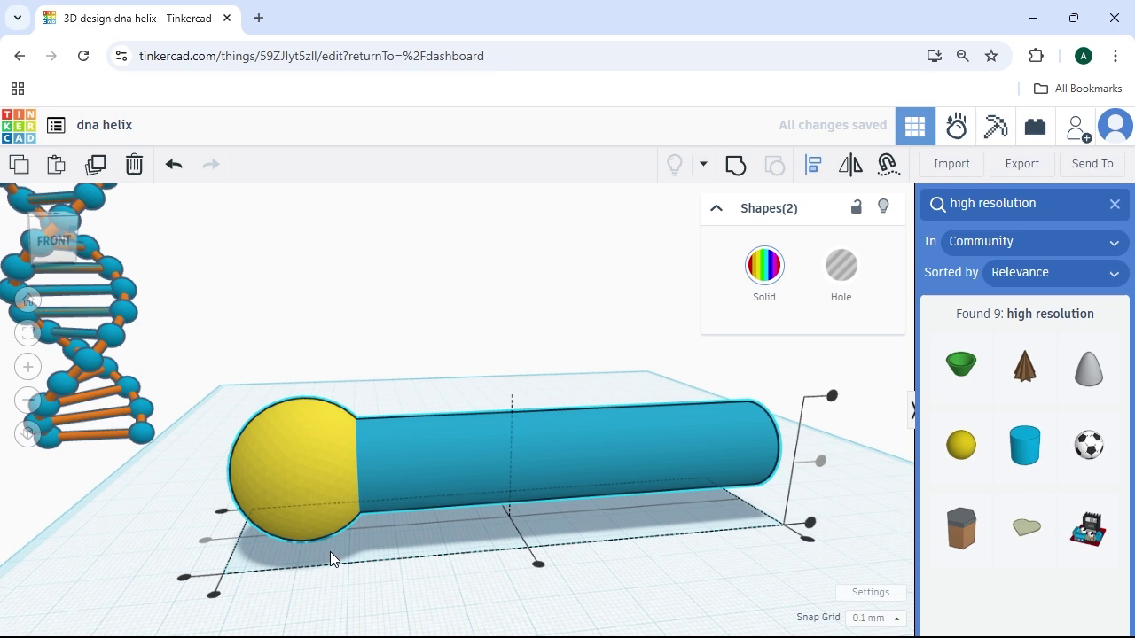
click(215, 596)
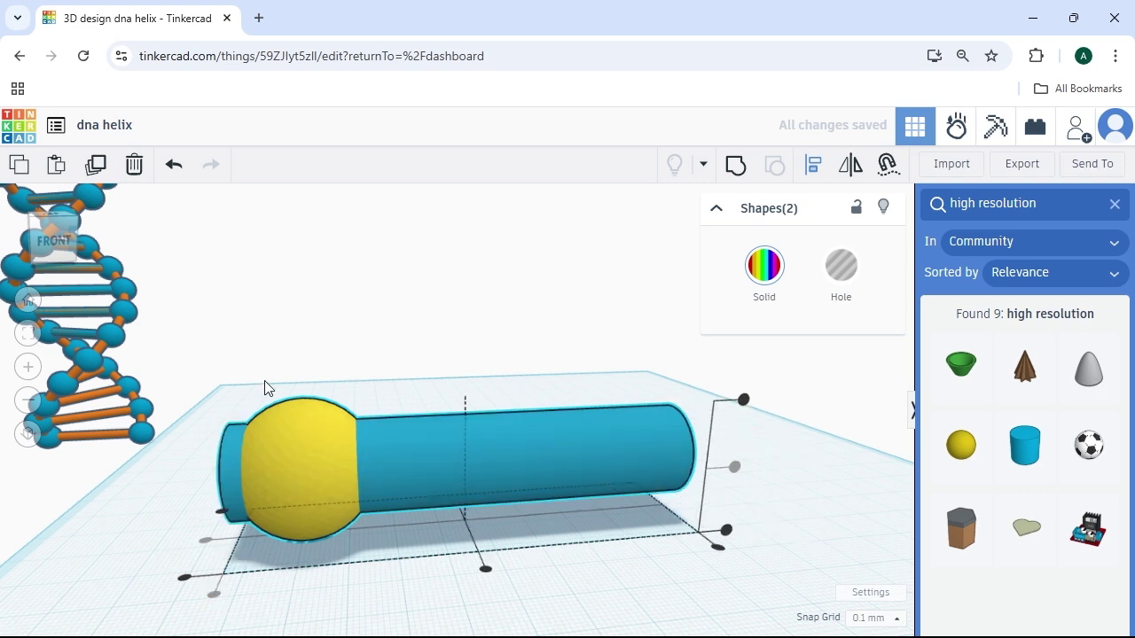
click(288, 355)
- Nudge the sphere left with arrow keys until it caps the cylinder's left end
click(315, 427)
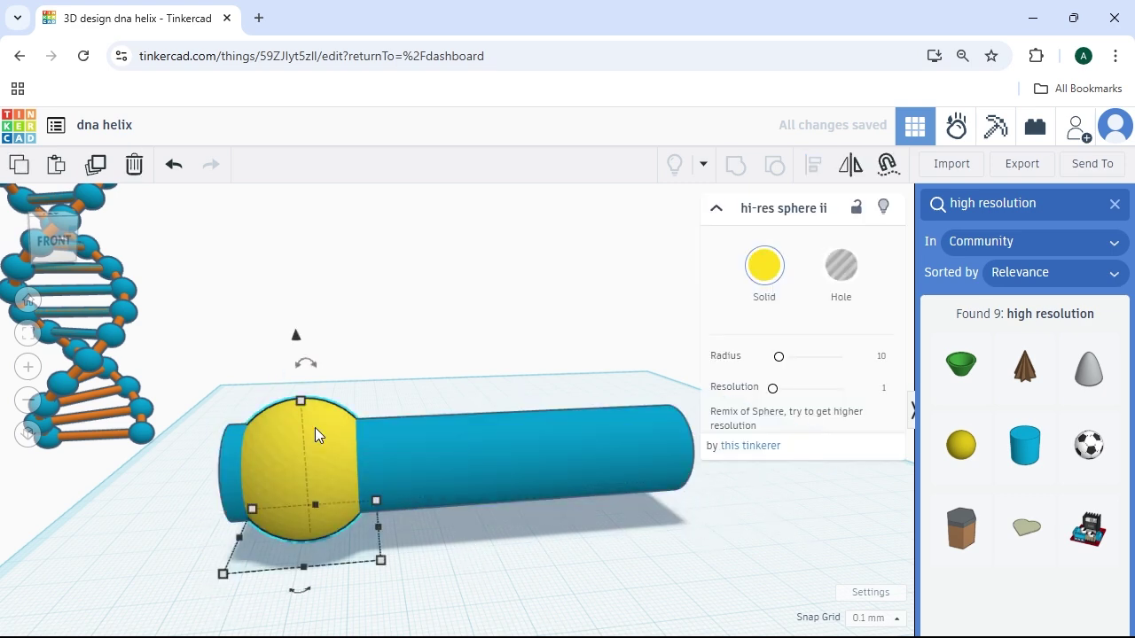
key(Left)
key(Left)
key(Left)
key(Left)
key(Left)
key(Left)
key(Left)
key(Left)
key(Left)
key(Left)
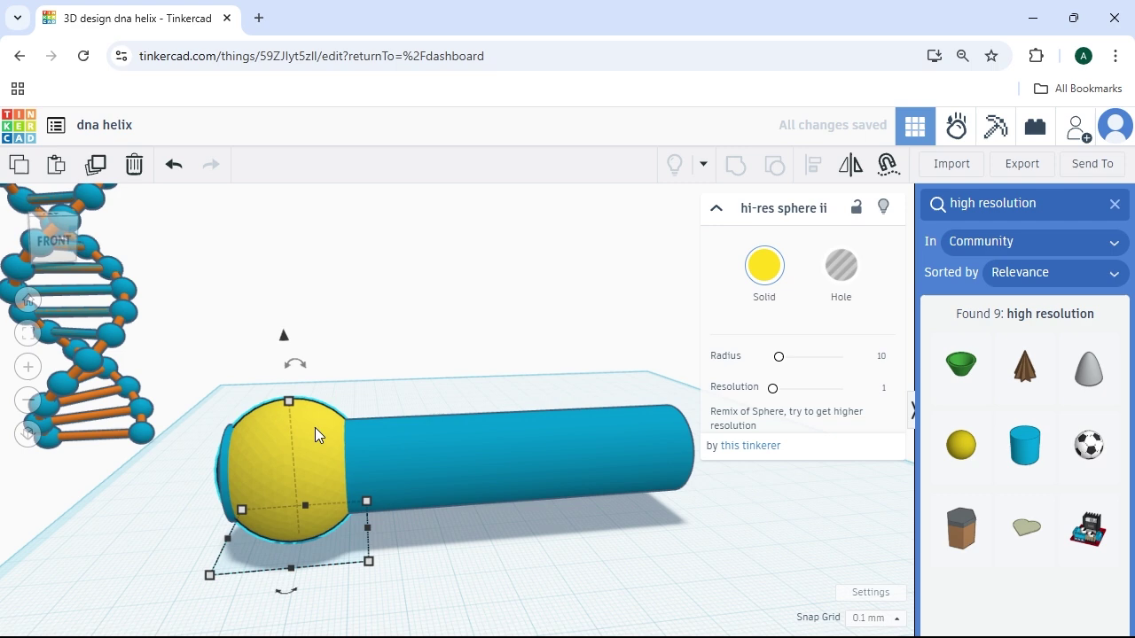
key(Left)
key(Left)
key(Left)
key(Left)
key(Left)
key(Left)
key(Left)
key(Left)
key(Left)
key(Left)
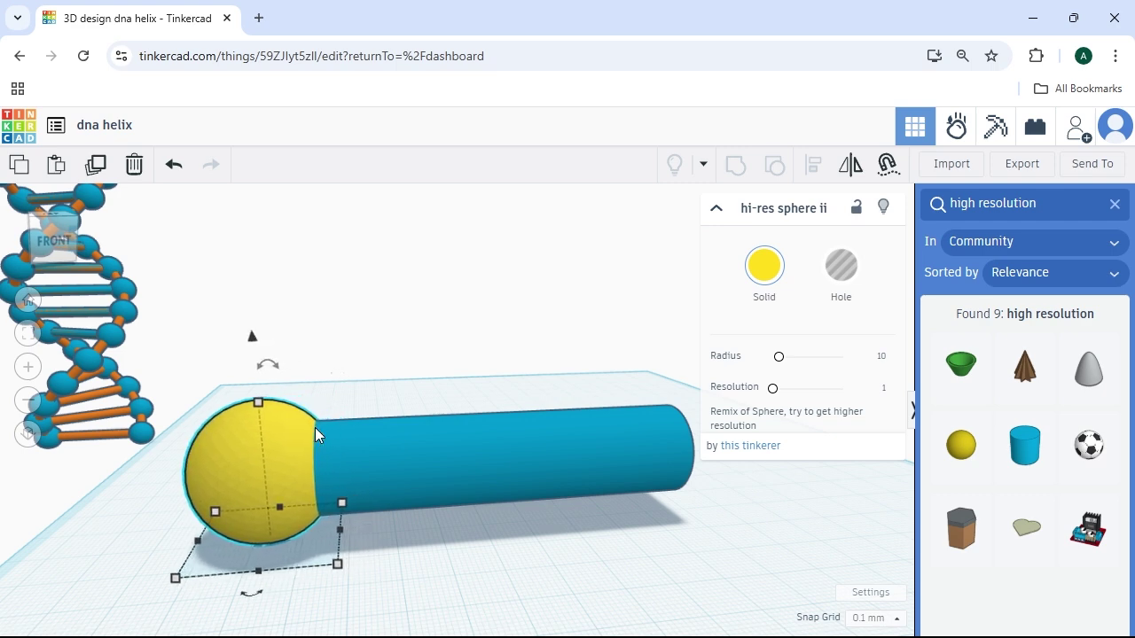
key(Left)
key(Left)
key(Left)
key(Left)
key(Left)
key(Left)
key(Left)
key(Left)
key(Left)
key(Left)
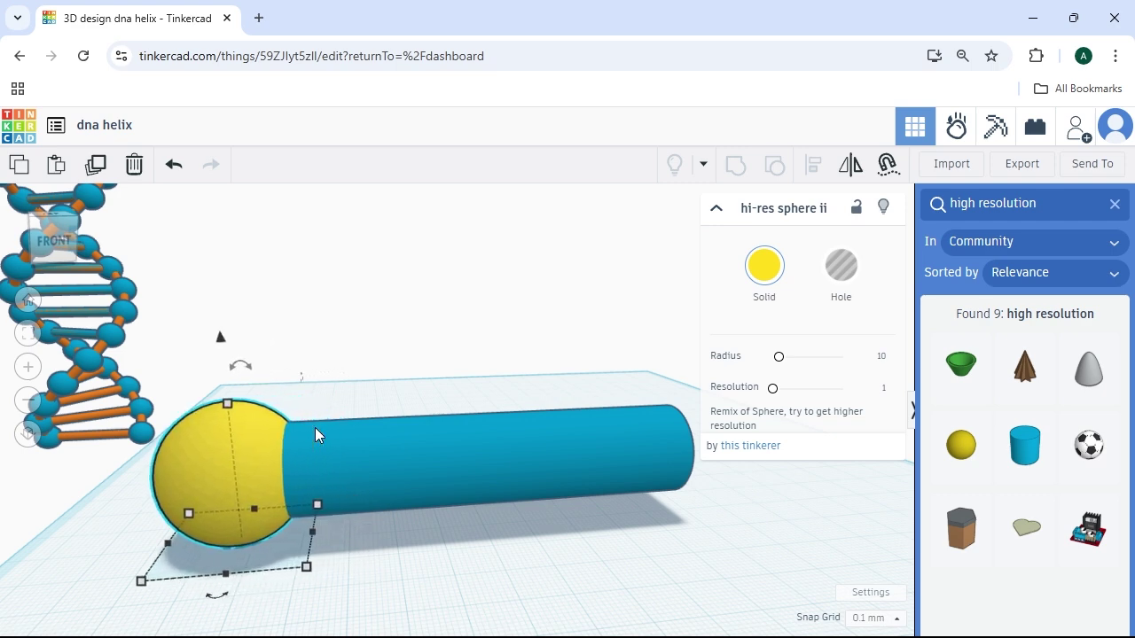
key(Left)
key(Left)
key(Left)
key(Left)
key(Left)
key(Left)
key(Left)
key(Left)
key(Left)
key(Left)
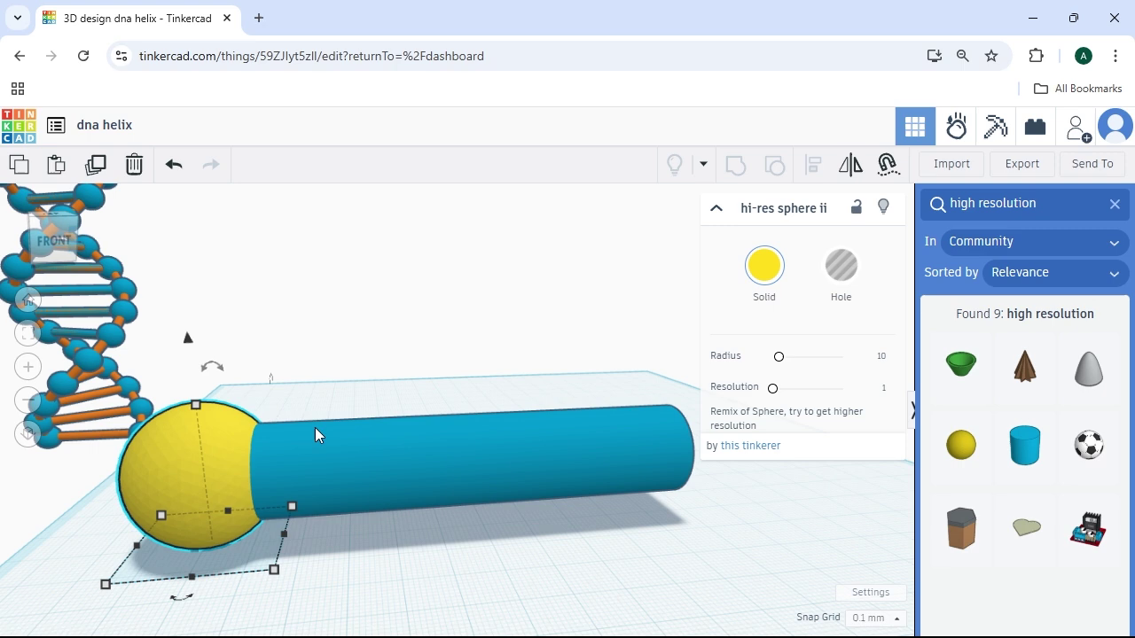
key(Left)
key(Left)
key(Left)
key(Left)
key(Left)
key(Left)
key(Left)
key(Left)
key(Left)
key(Left)
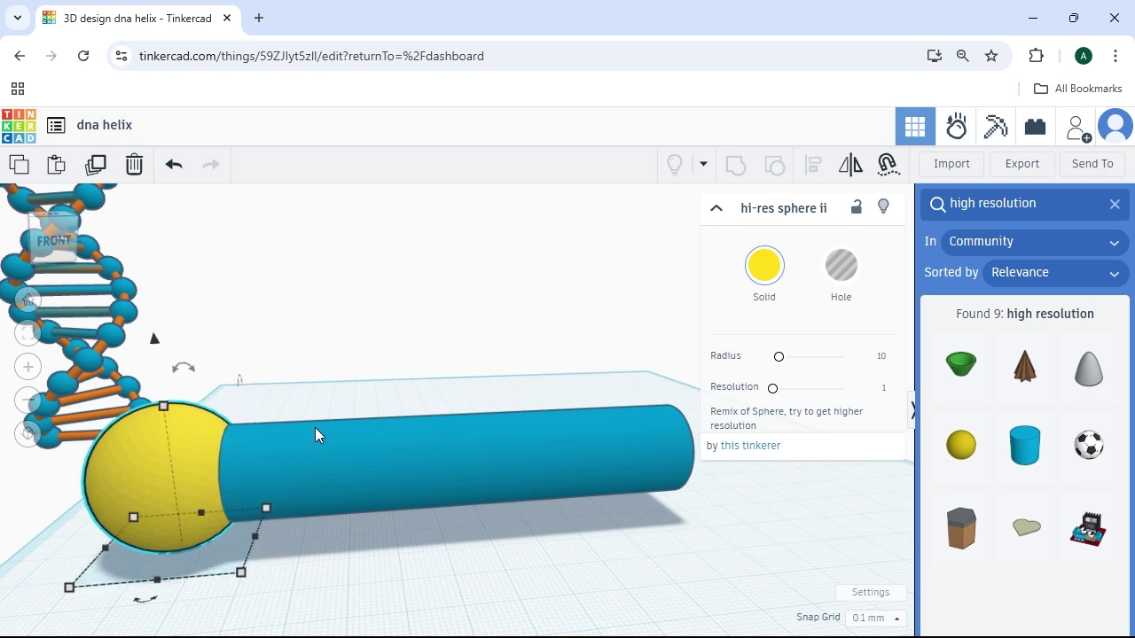
key(Right)
key(Right)
key(Right)
key(Right)
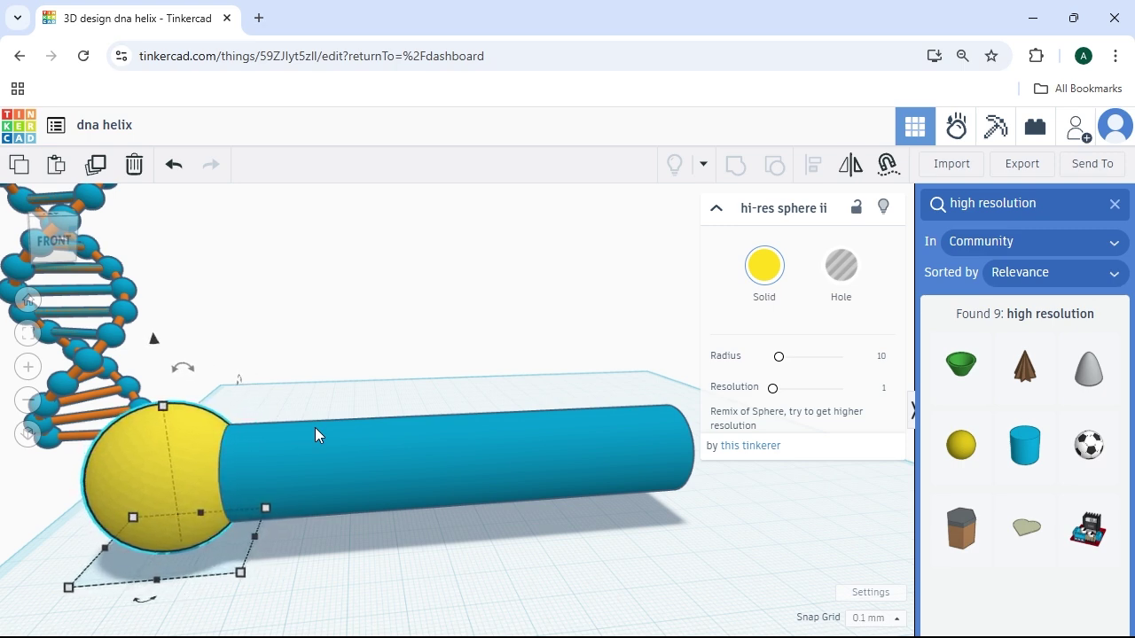
key(Right)
key(Right)
key(Right)
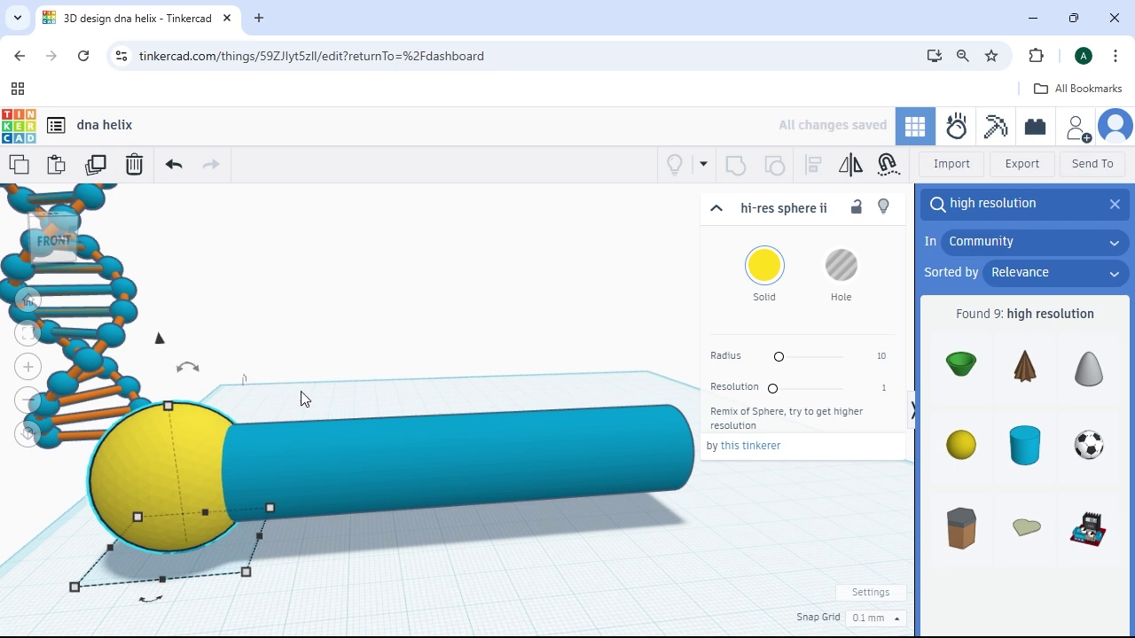
- Set Snap Grid to 5.0 mm and duplicate the sphere, moving the copy to the cylinder's right end
click(301, 399)
click(175, 480)
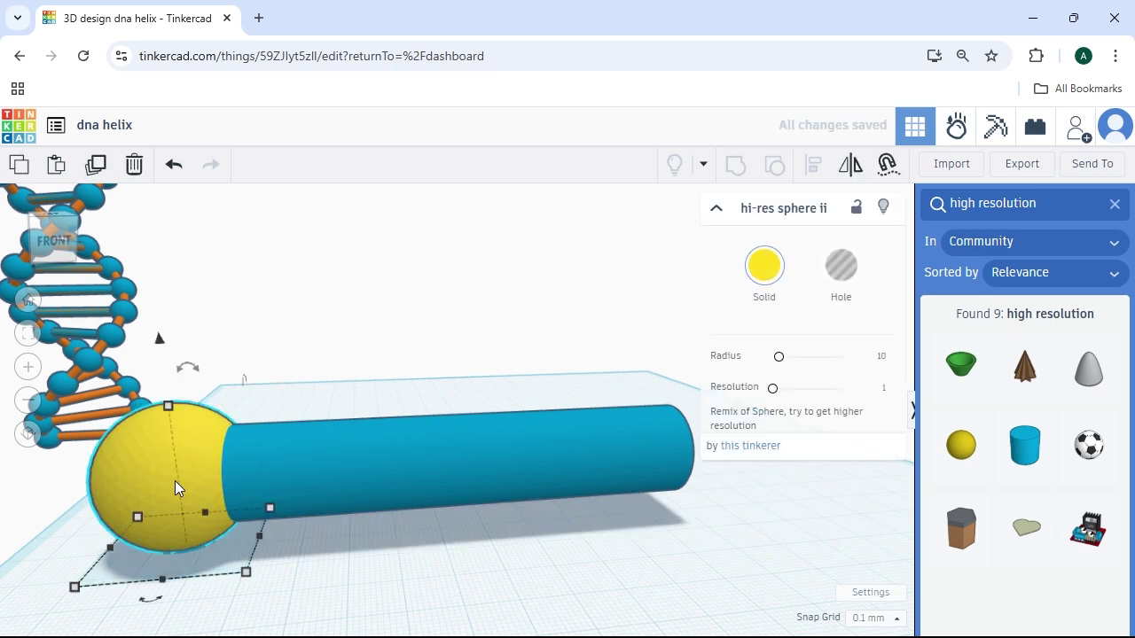
click(860, 618)
click(874, 570)
key(ctrl+d)
key(Right)
key(Right)
key(Right)
key(Right)
key(Right)
key(Right)
key(Right)
key(Right)
key(Right)
key(Right)
key(Right)
key(Right)
key(Right)
key(Right)
key(Right)
key(Right)
key(Right)
key(Right)
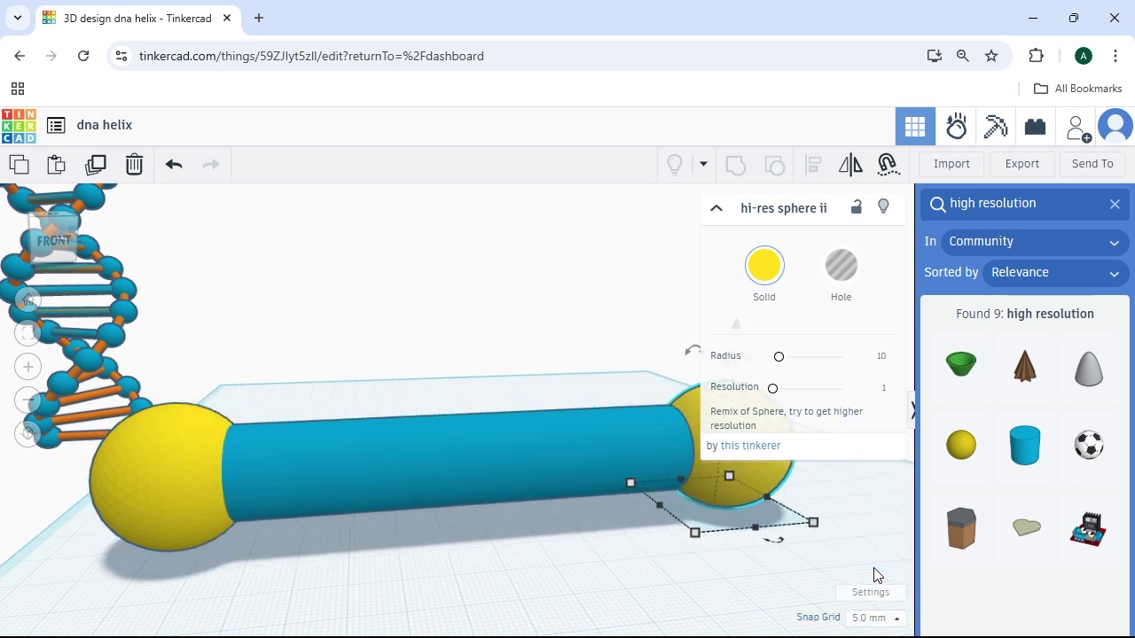
key(Left)
key(Left)
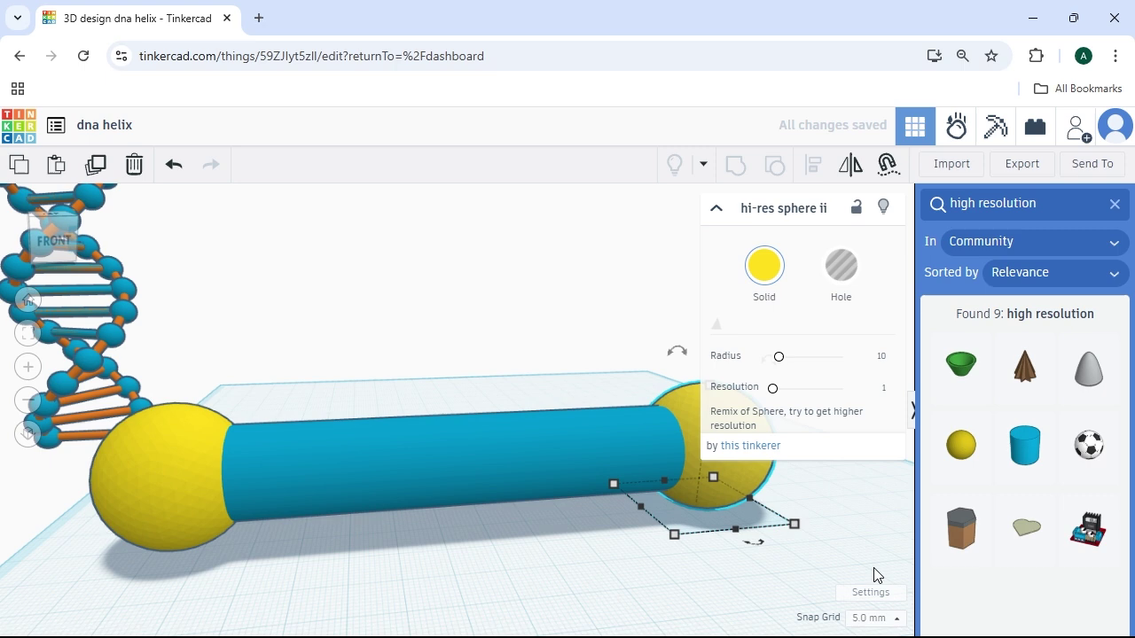
- Reset Snap Grid to 0.1 mm, fine-tune the copied sphere, and return to the front view
click(867, 617)
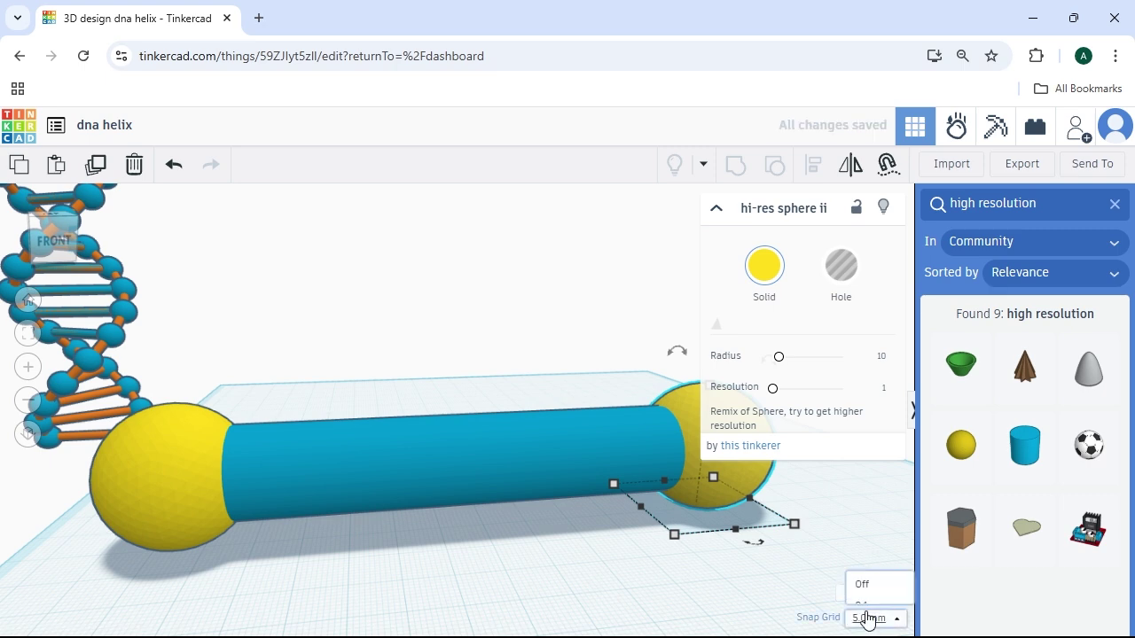
click(865, 458)
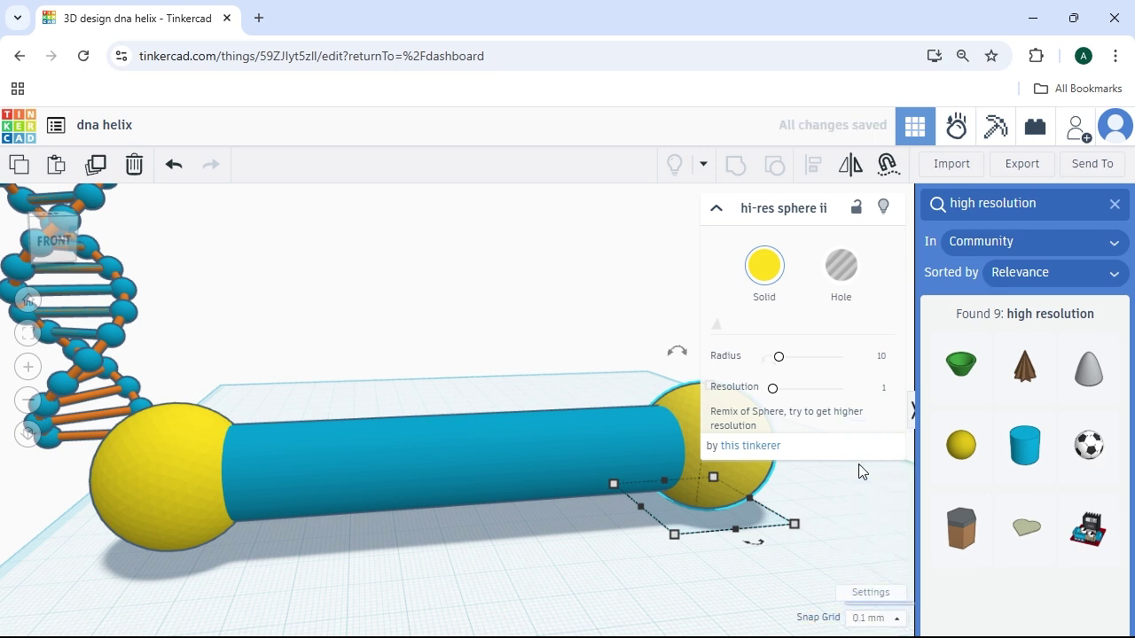
key(Right)
key(Right)
key(Right)
key(Right)
key(Right)
key(Right)
key(Right)
key(Right)
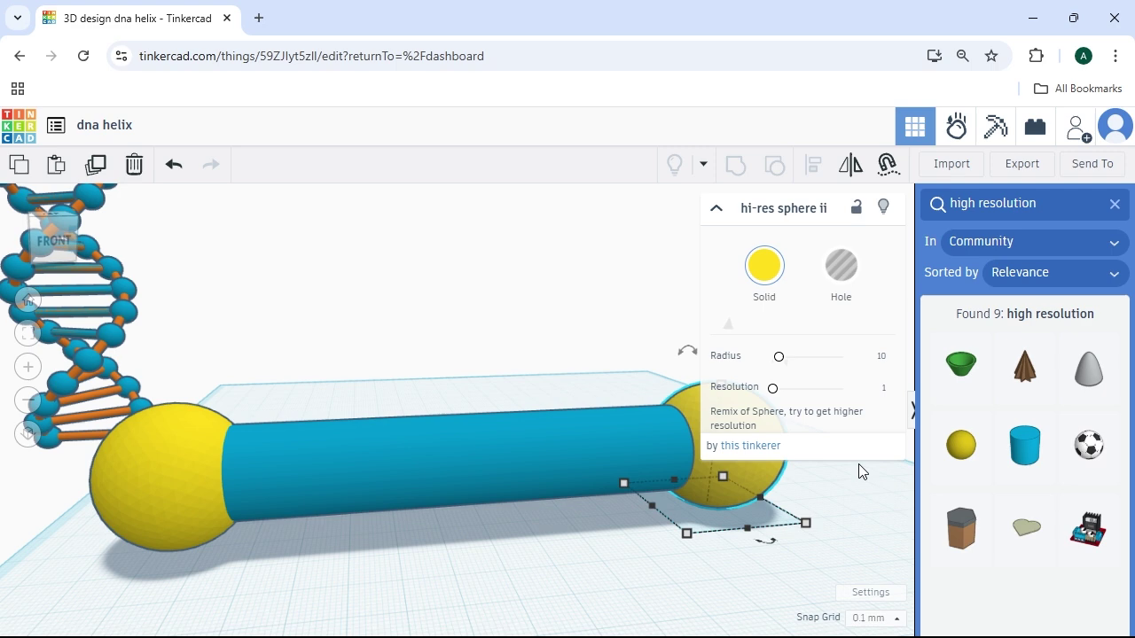
key(Left)
key(Left)
key(Left)
key(Left)
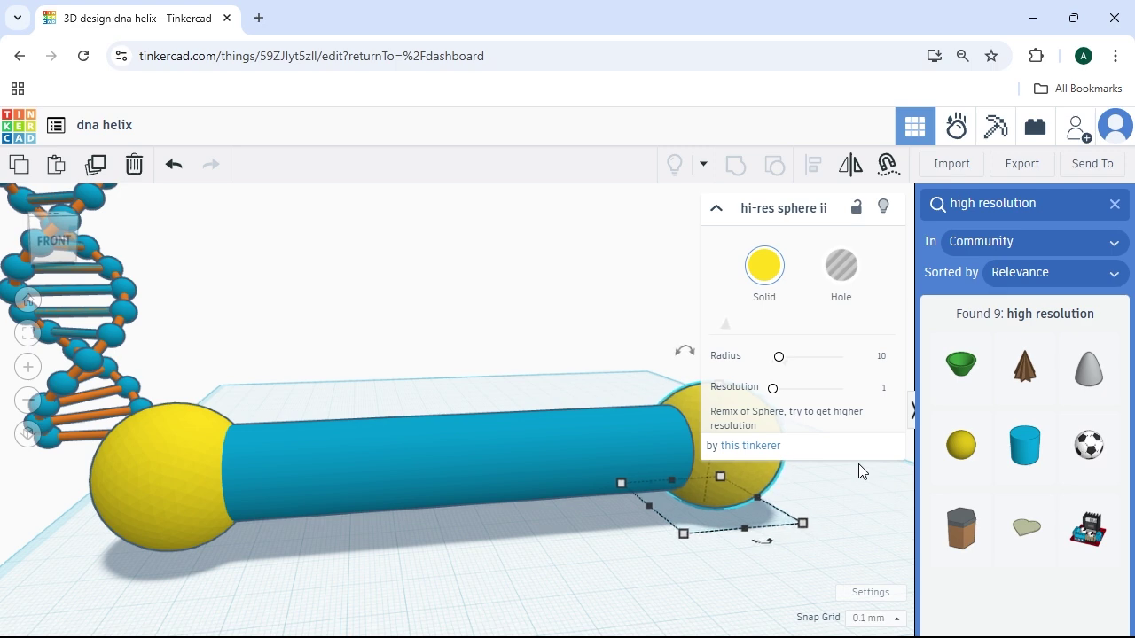
key(Left)
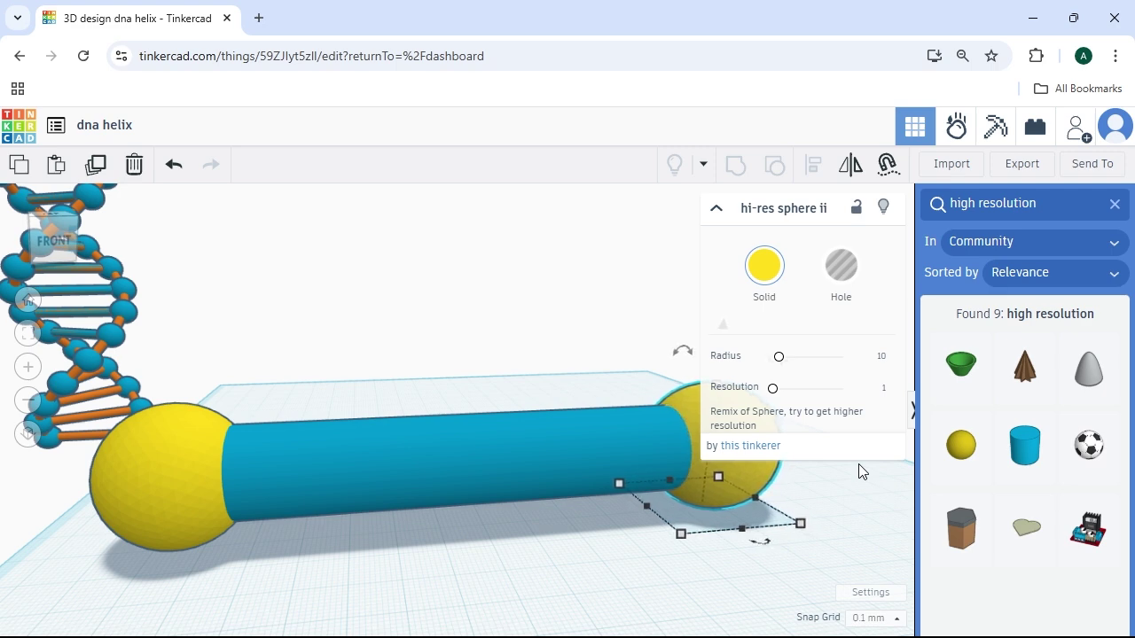
click(396, 401)
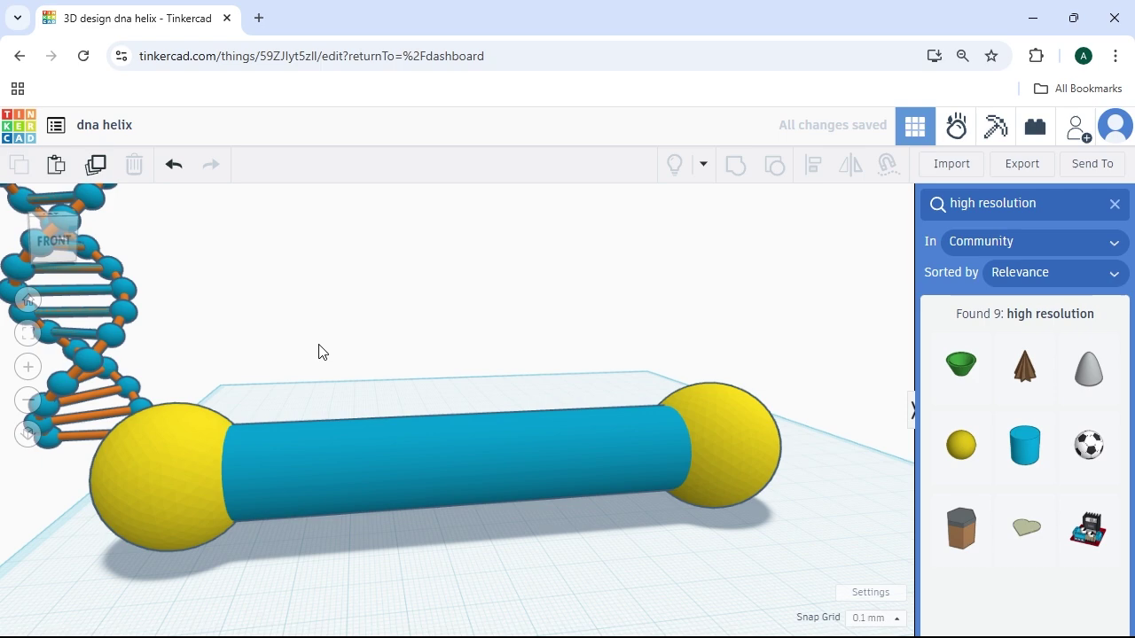
scroll(319, 351, down, 4)
mouse_move(54, 240)
mouse_down()
mouse_move(87, 245)
mouse_move(53, 240)
mouse_up()
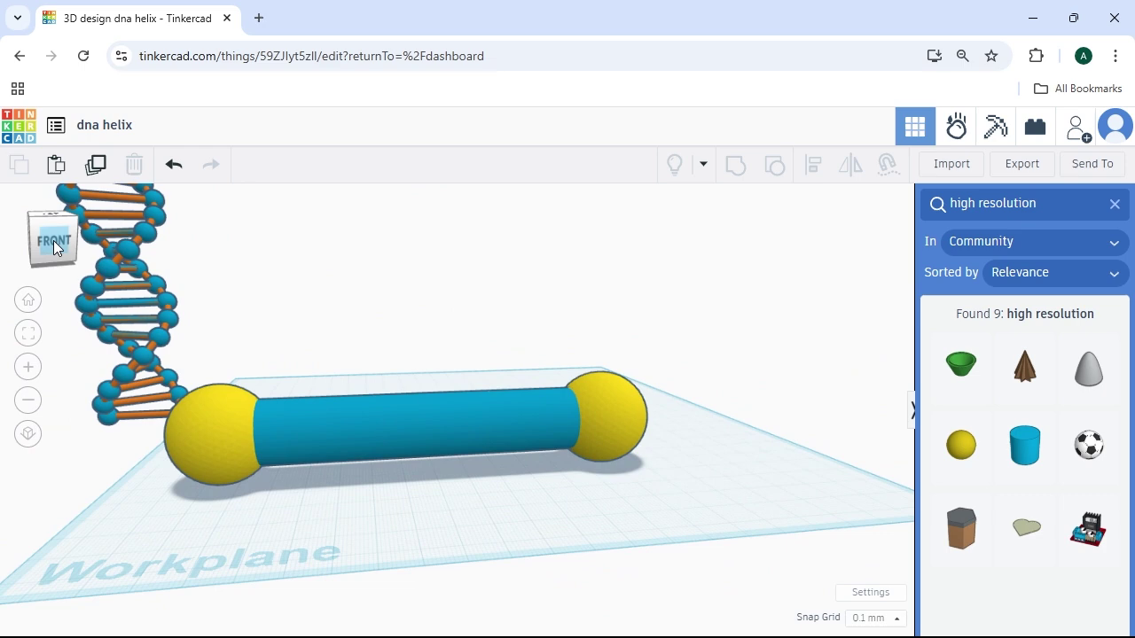
click(50, 245)
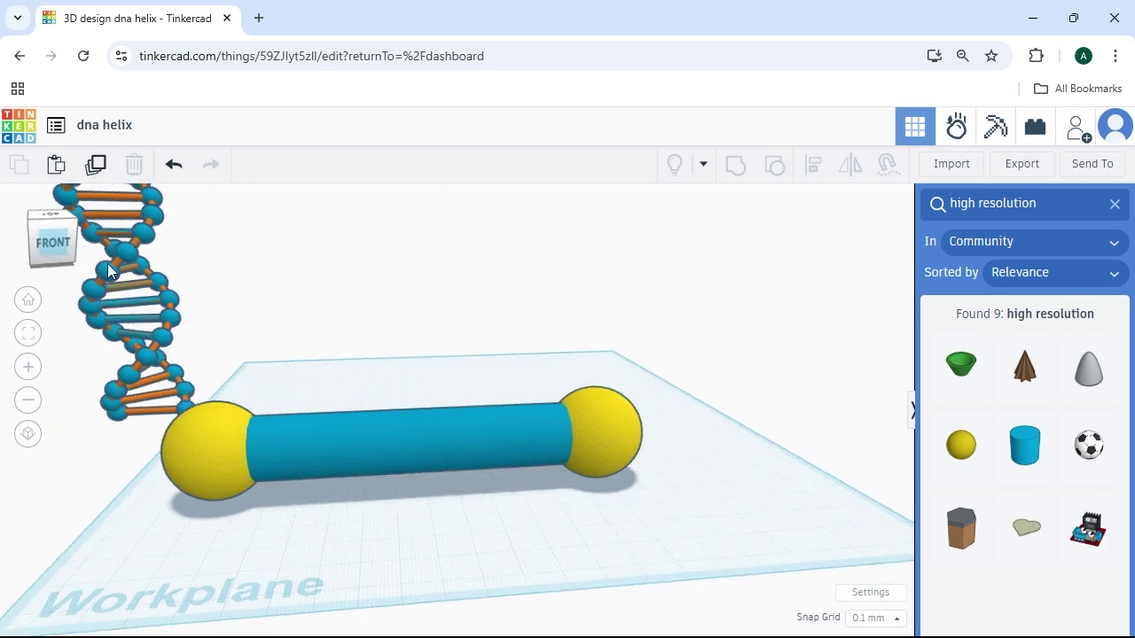
- Set the blue cylinder's height and width to 10 mm
click(330, 418)
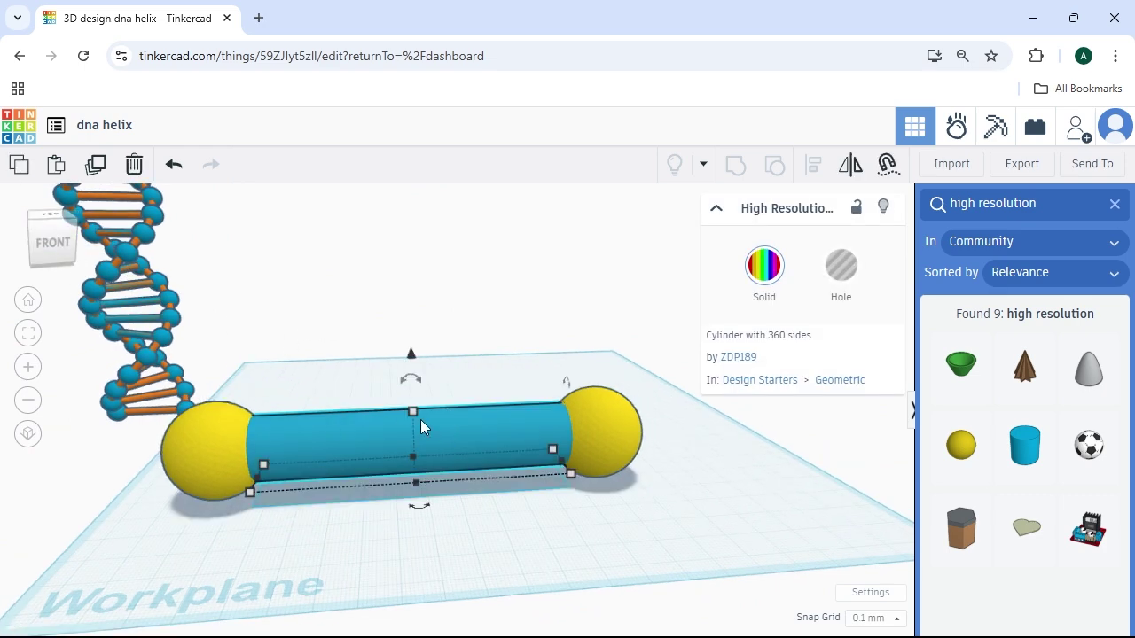
click(502, 443)
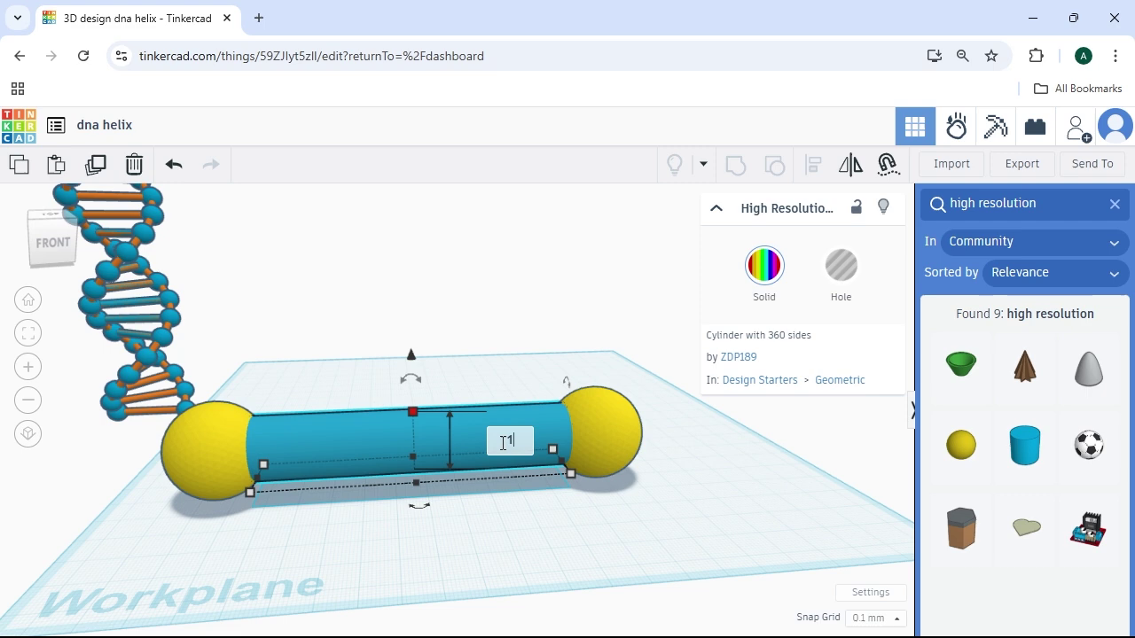
text(10)
key(Return)
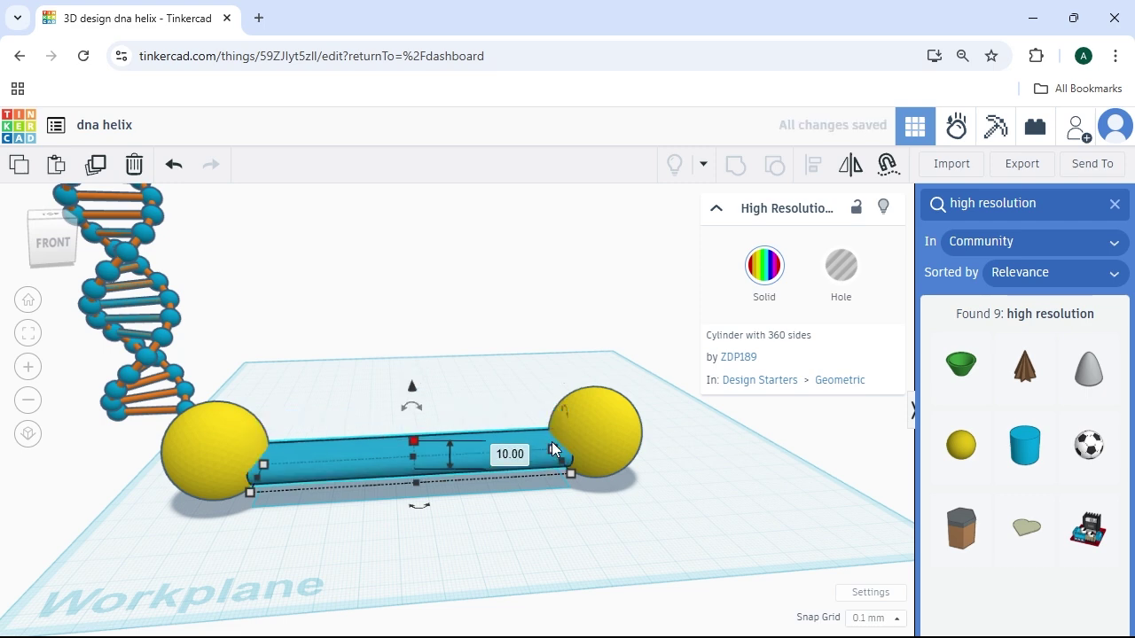
click(652, 455)
text(1)
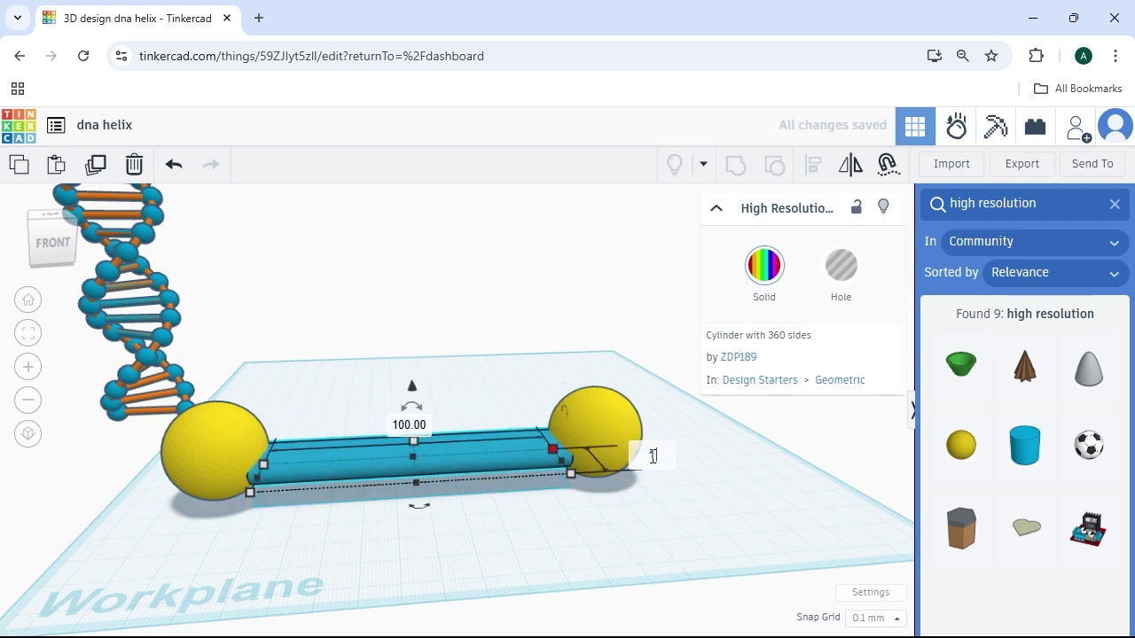
text(0)
key(Return)
click(295, 383)
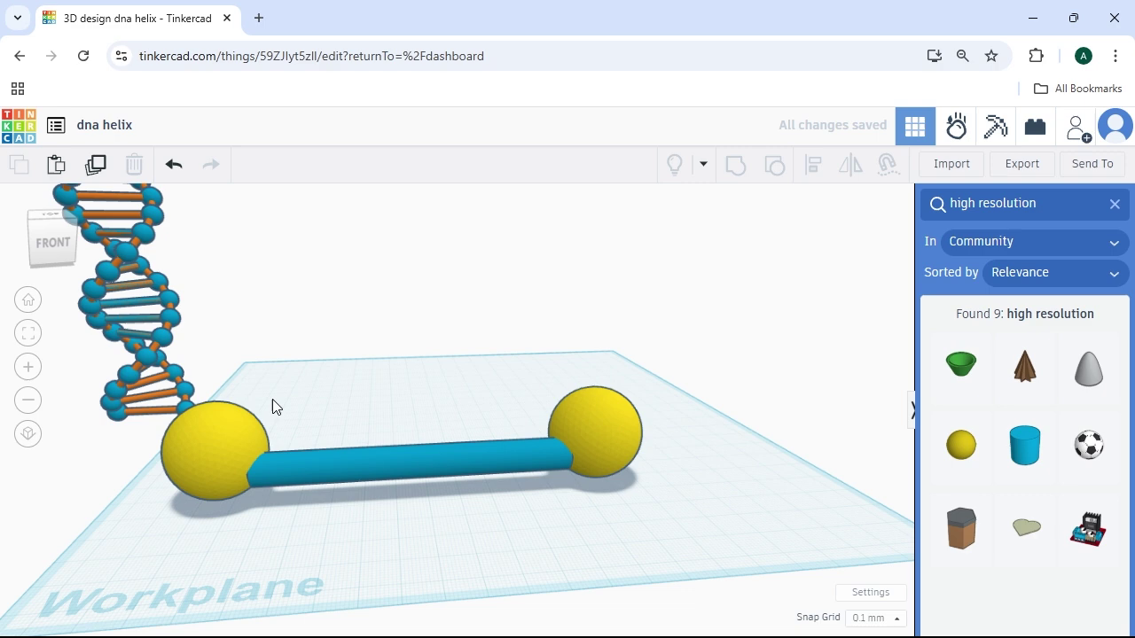
- Lock both spheres, align the cylinder centred between them, then unlock the spheres
click(260, 441)
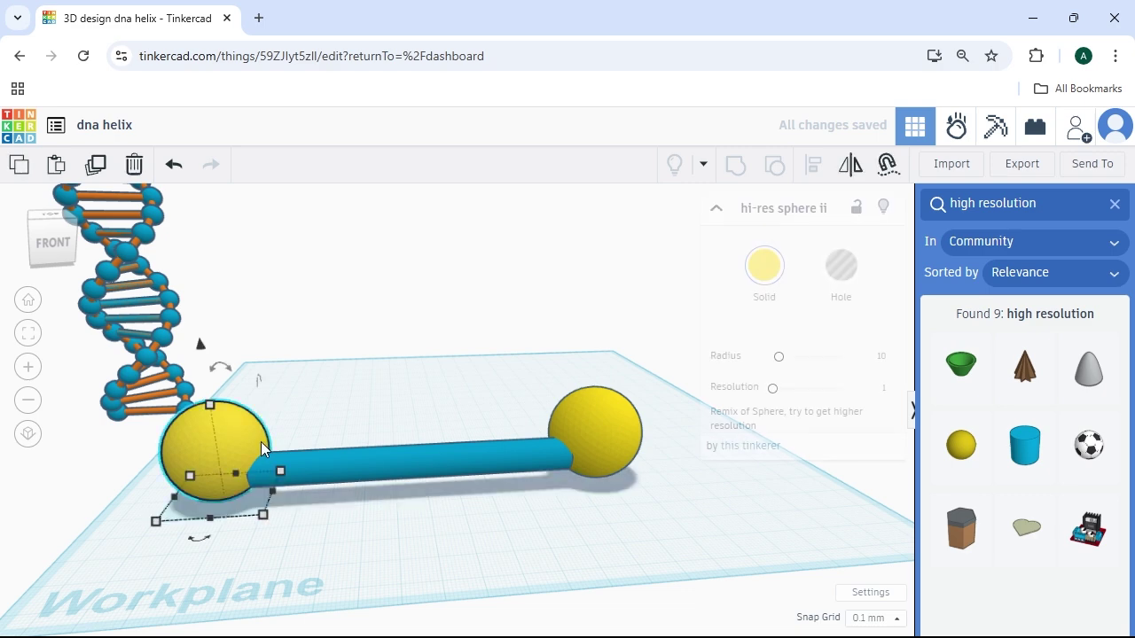
shift+click(600, 441)
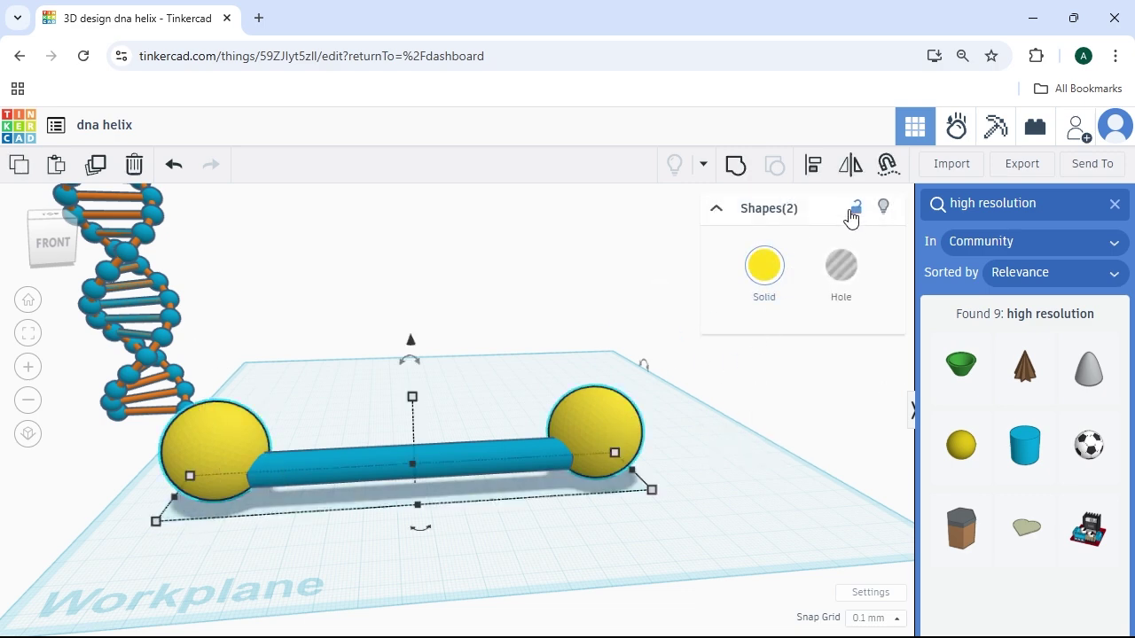
click(849, 223)
click(405, 407)
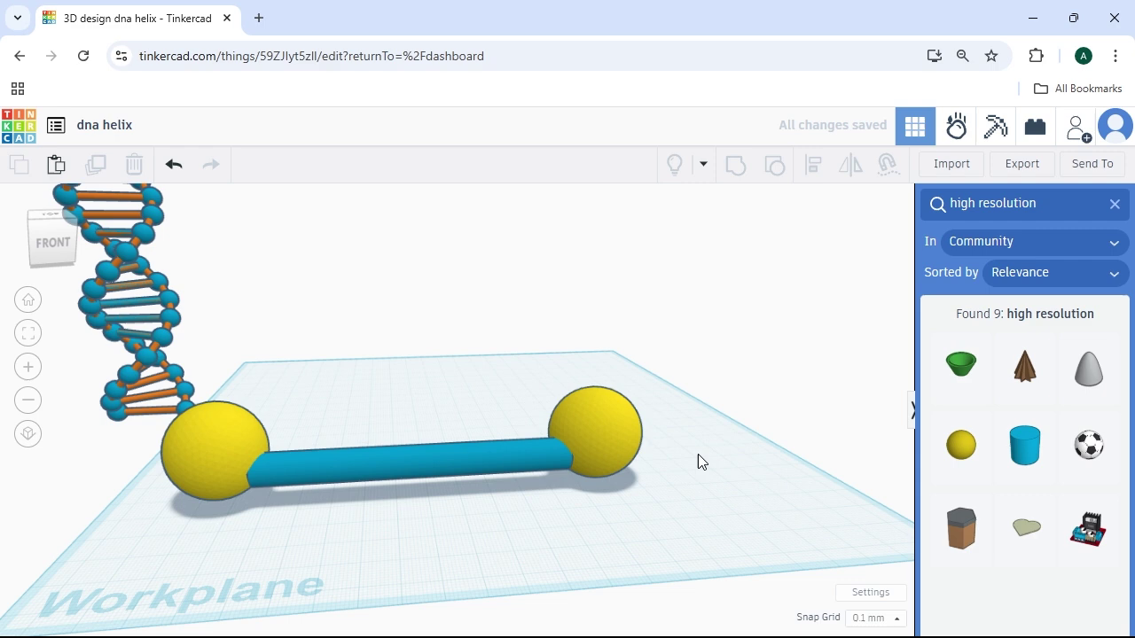
drag(698, 461, 226, 493)
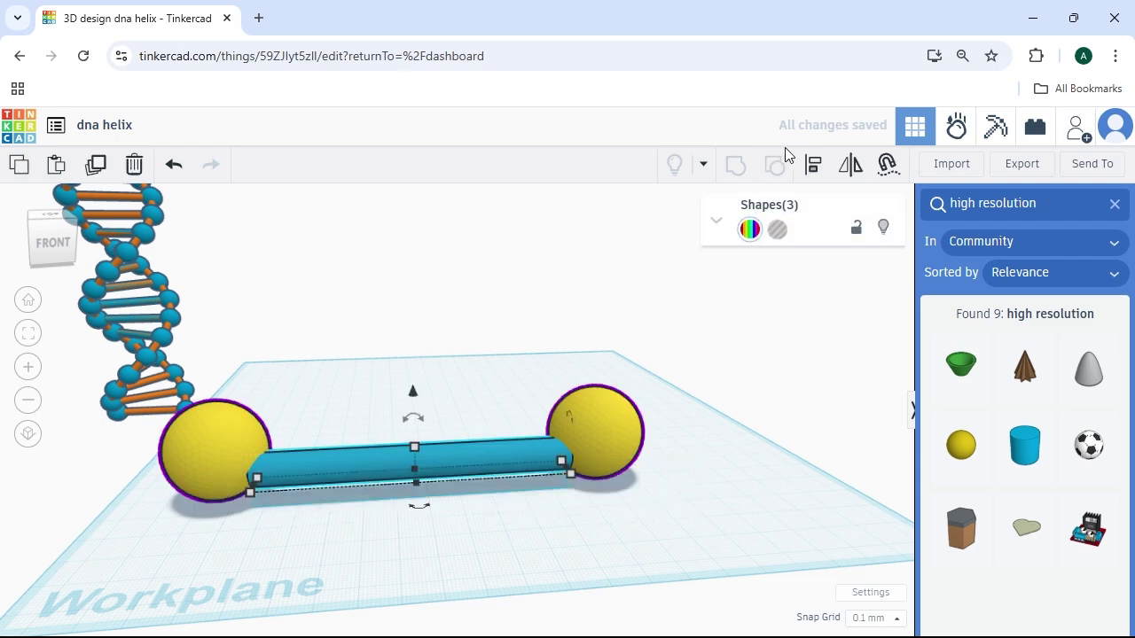
click(810, 166)
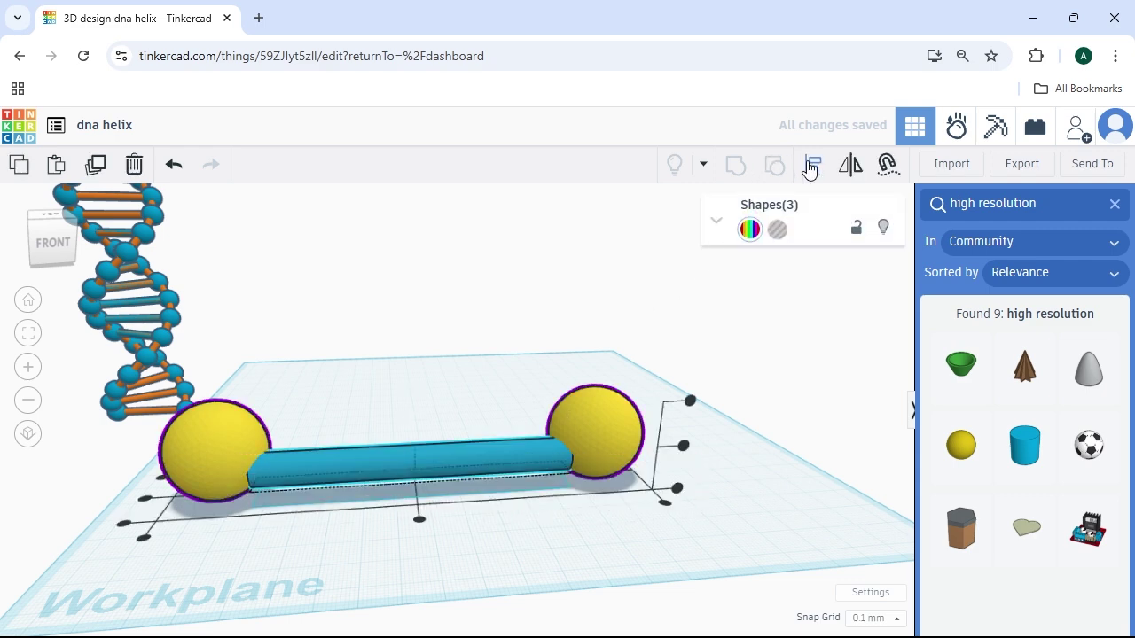
click(683, 447)
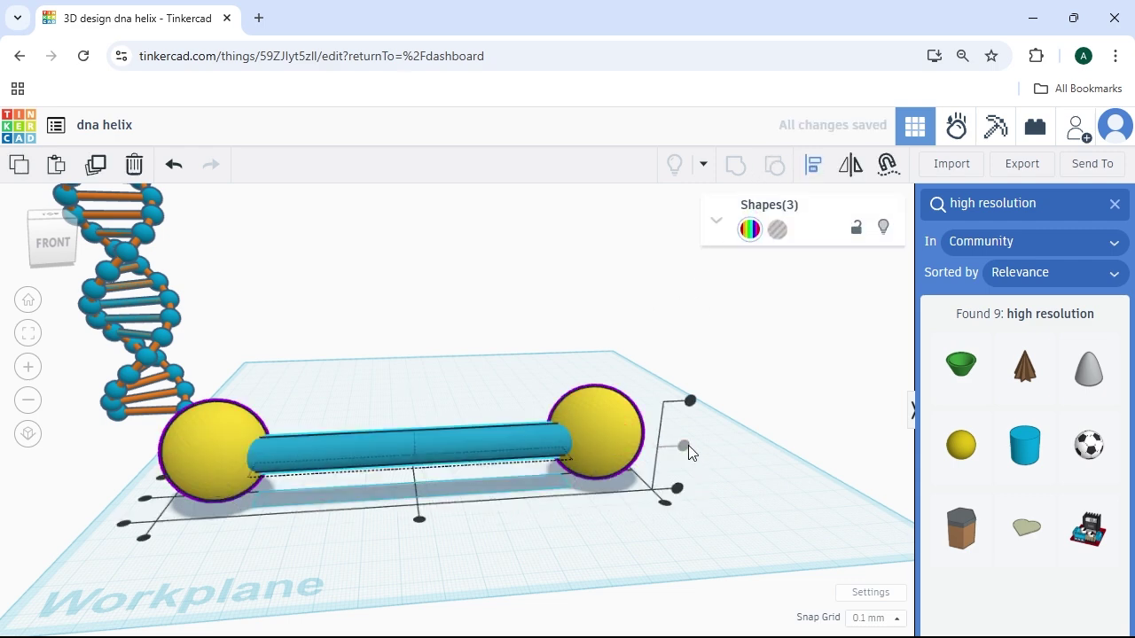
click(146, 502)
click(453, 397)
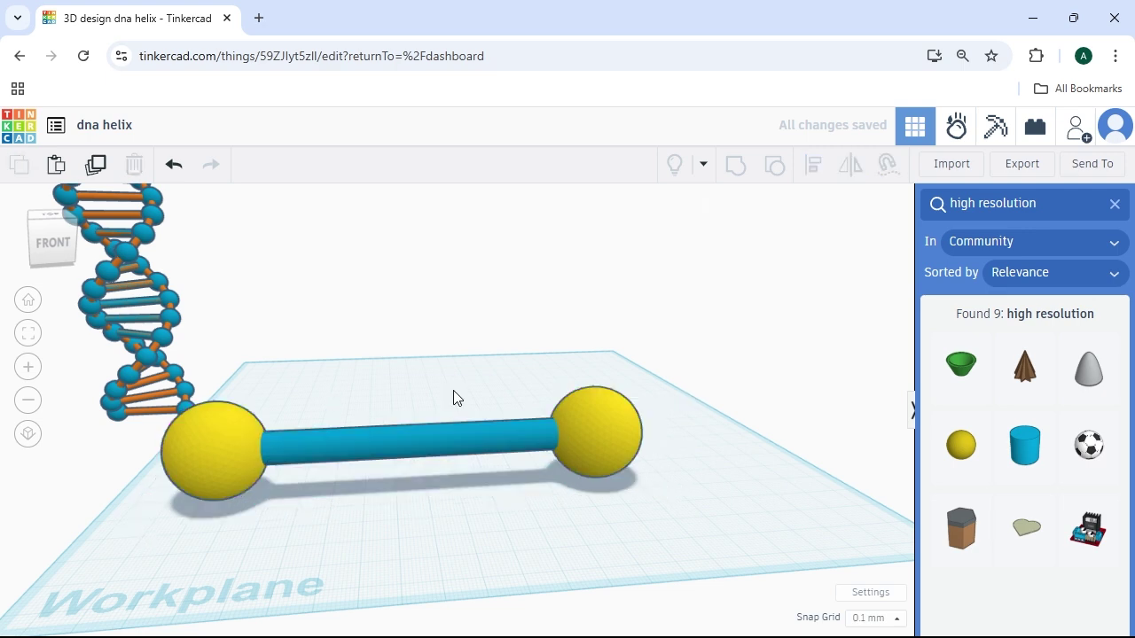
click(224, 483)
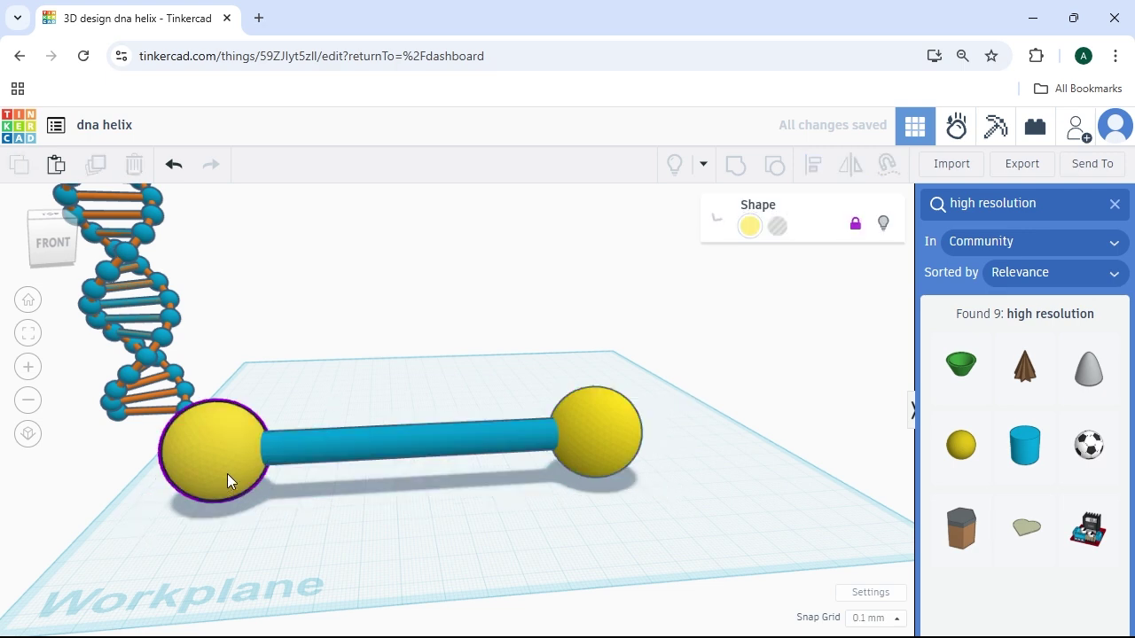
shift+click(585, 450)
click(855, 229)
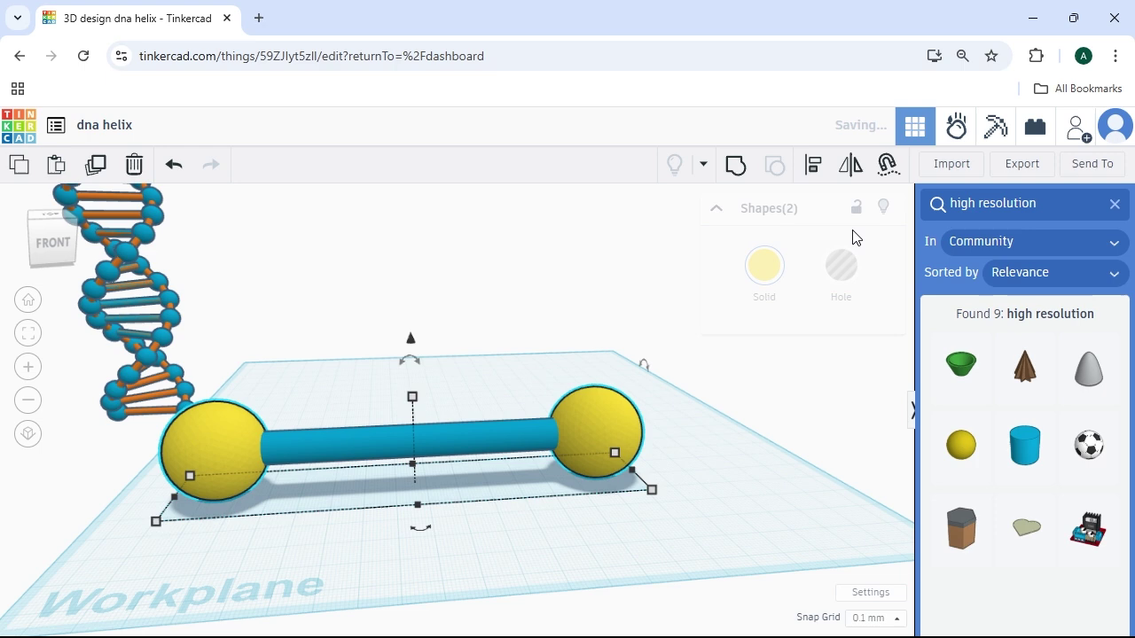
- Raise a copy of the dumbbell to height 30 and rotate it 30°
drag(253, 398, 621, 507)
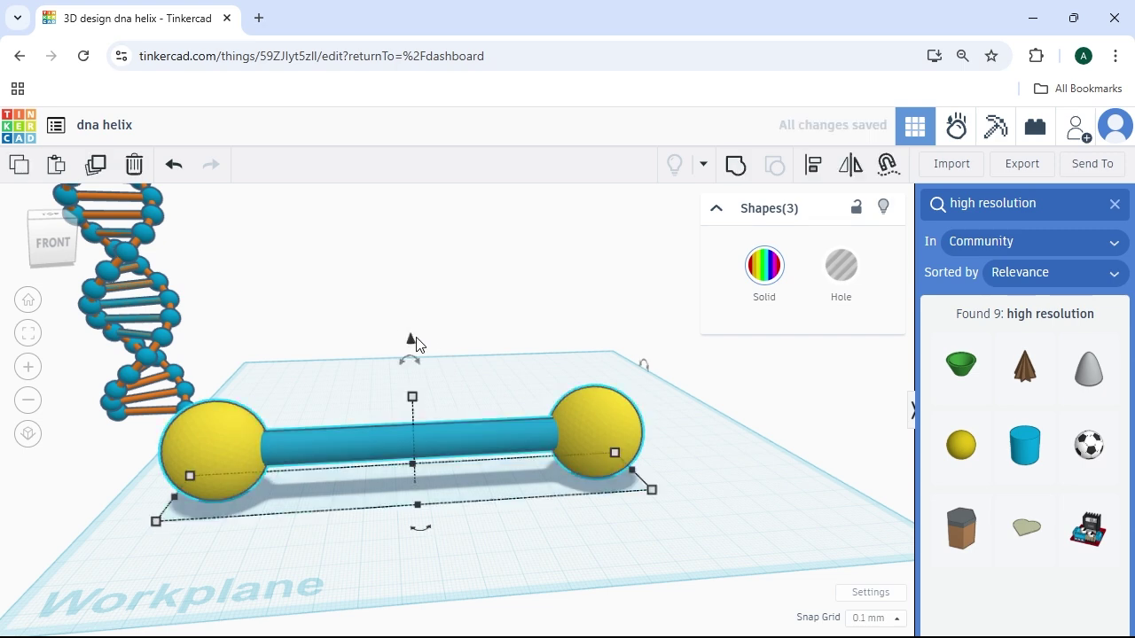
alt+drag(412, 340, 417, 266)
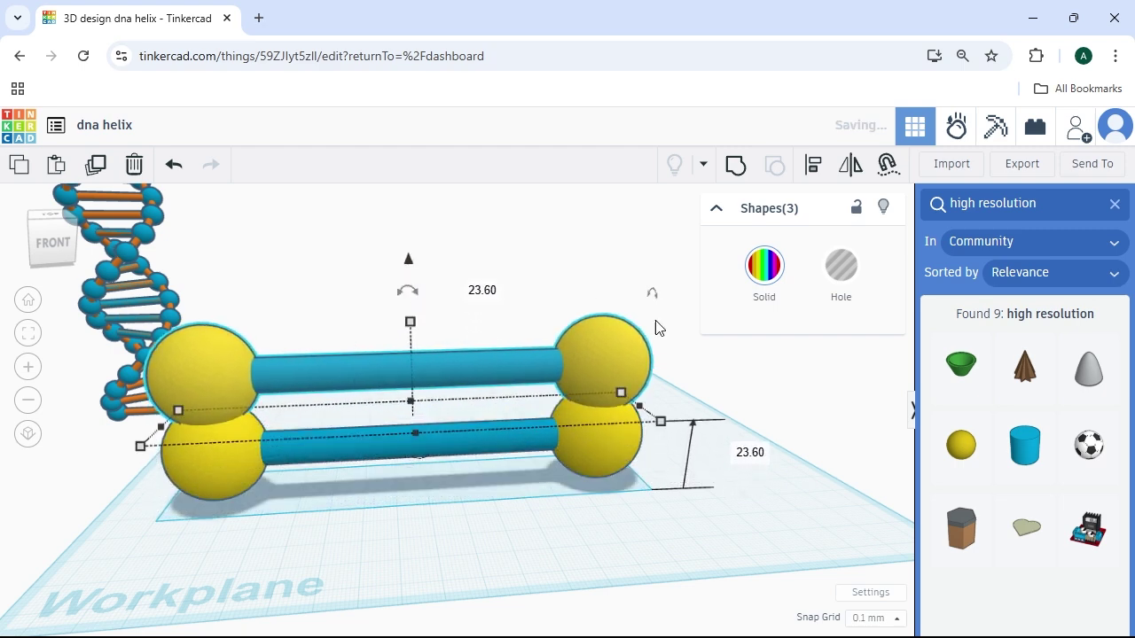
click(746, 453)
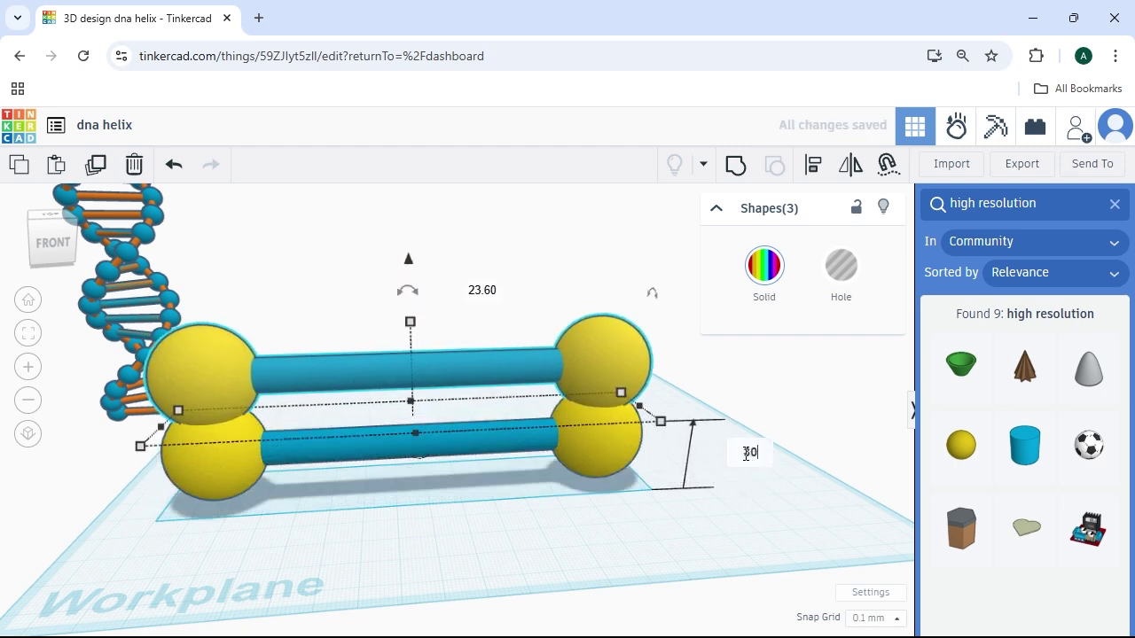
key(Return)
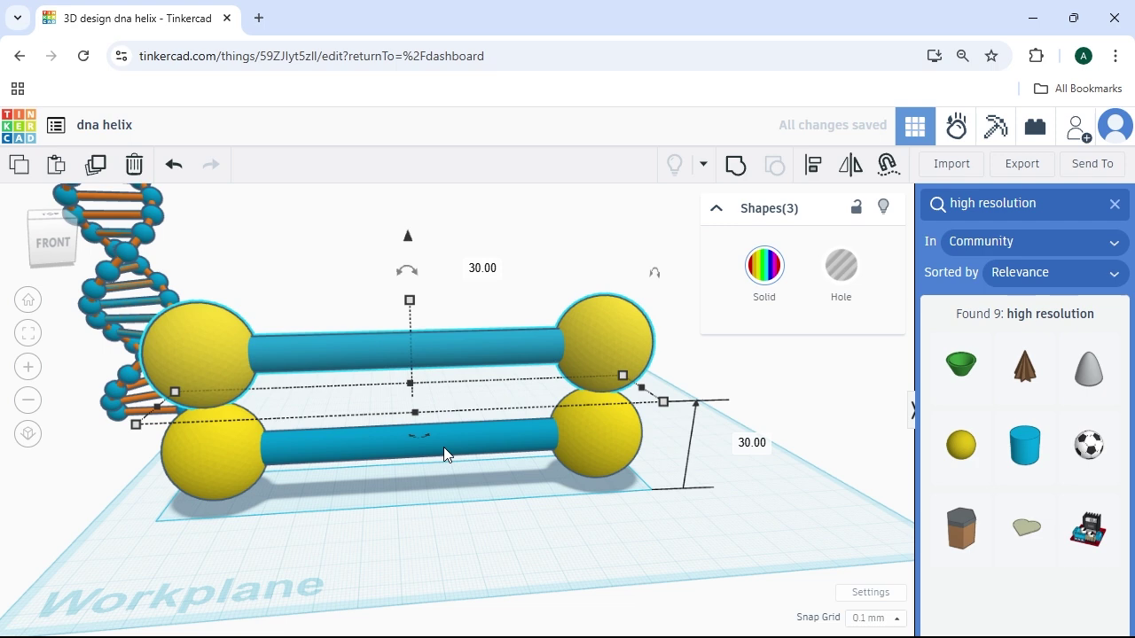
drag(421, 440, 401, 473)
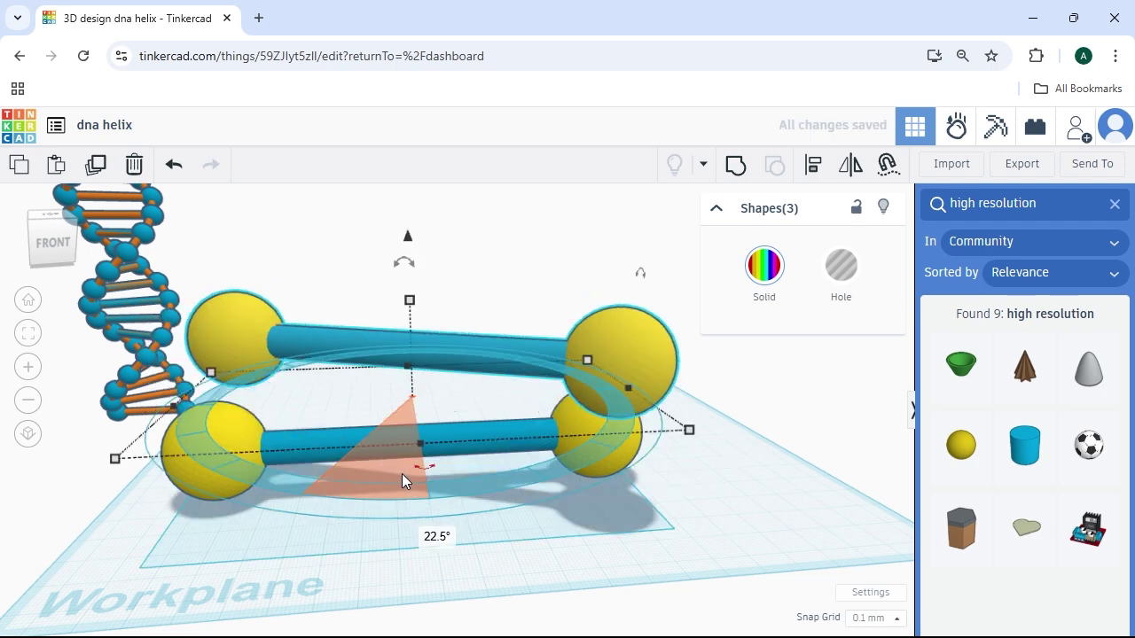
click(437, 537)
text(30)
key(Return)
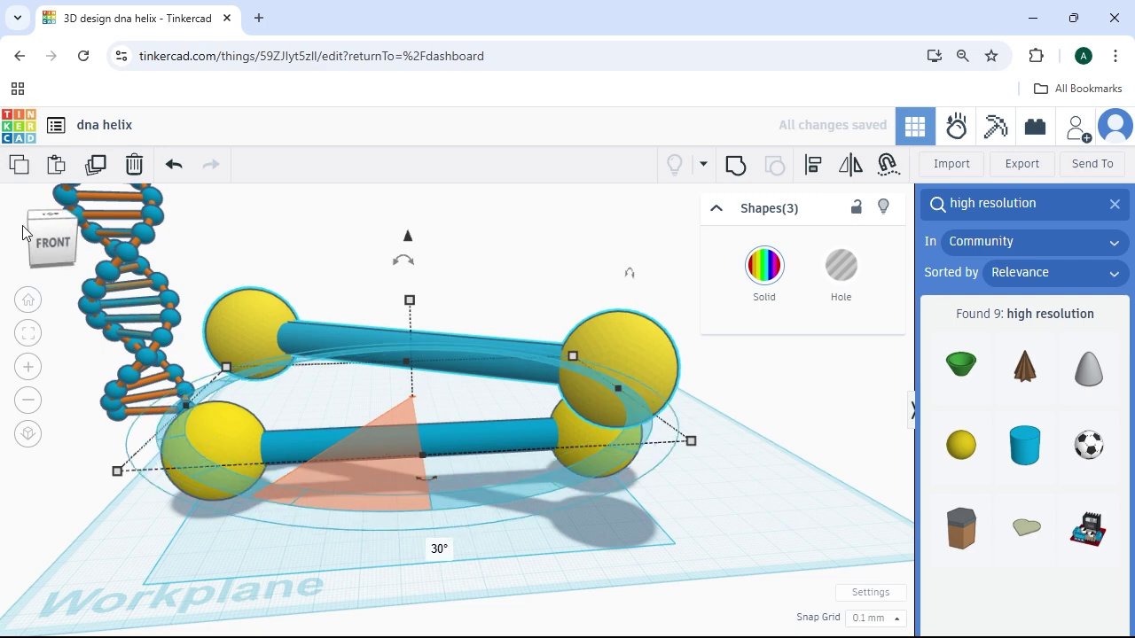
- Repeat the raise-and-turn copy with Ctrl+D to stack dumbbells into a twisting helix
mouse_move(53, 241)
mouse_down()
mouse_move(77, 246)
mouse_move(62, 248)
mouse_up()
key(ctrl+d)
key(ctrl+d)
key(ctrl+d)
key(ctrl+d)
key(ctrl+d)
key(ctrl+d)
key(ctrl+d)
key(ctrl+d)
key(ctrl+d)
key(ctrl+d)
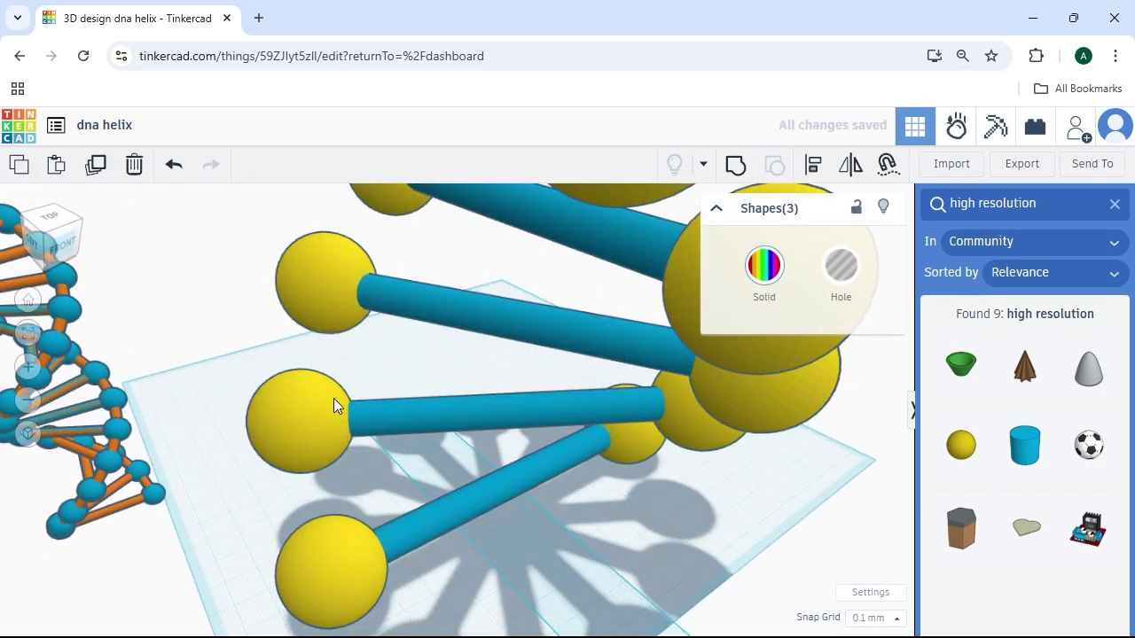
scroll(334, 398, down, 8)
key(ctrl+d)
key(ctrl+d)
key(ctrl+d)
key(ctrl+d)
key(ctrl+d)
key(ctrl+d)
key(ctrl+d)
key(ctrl+d)
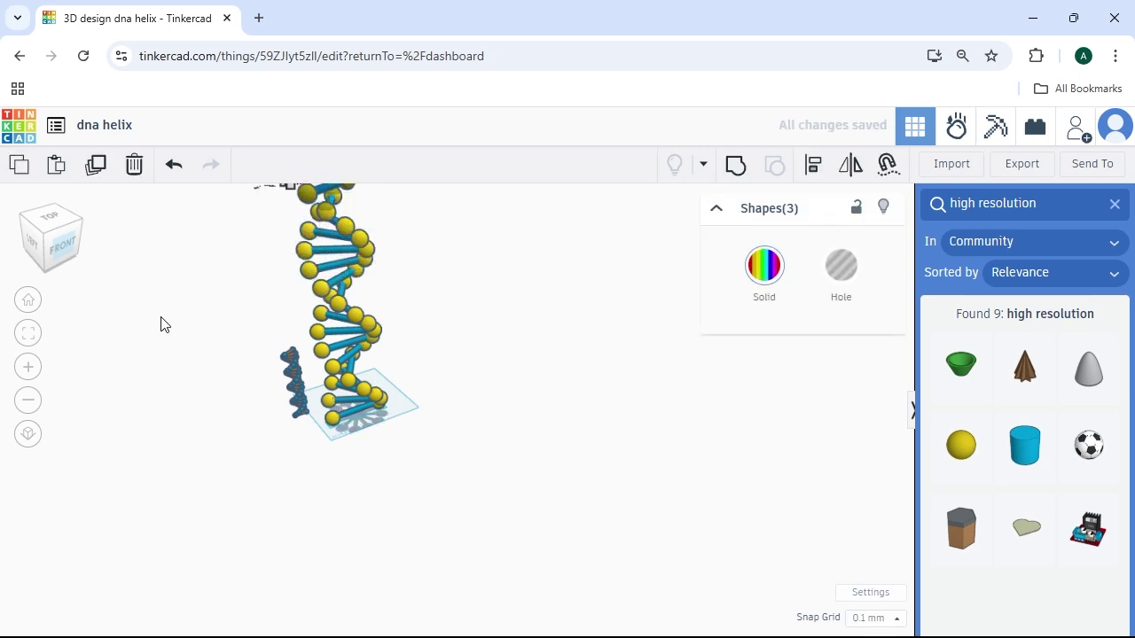
click(70, 248)
drag(86, 244, 42, 237)
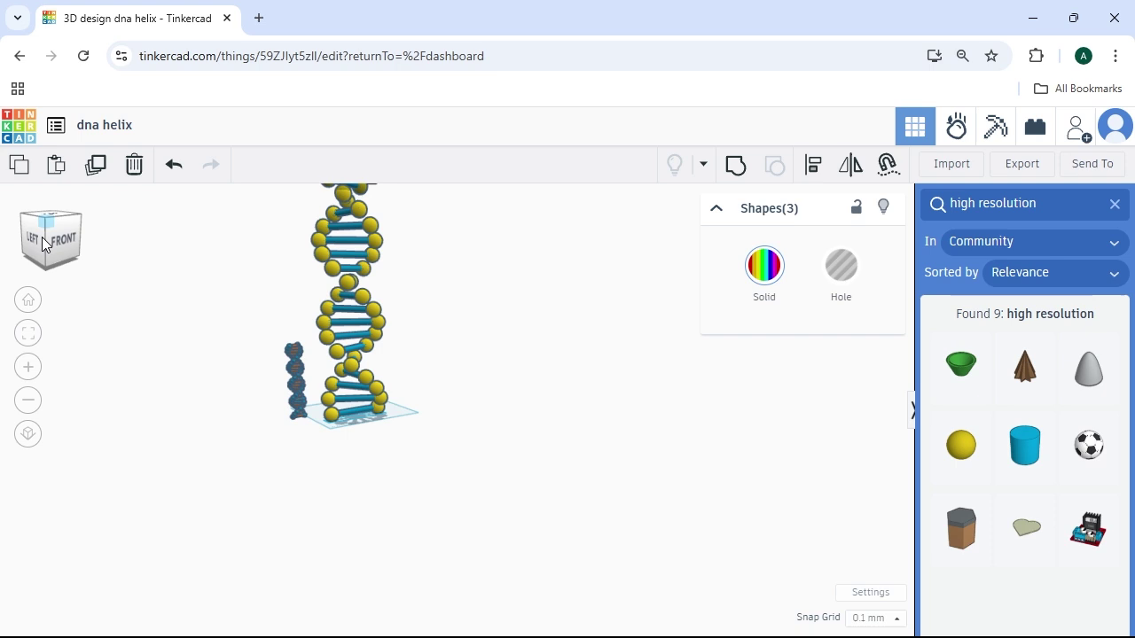
- Undo the stacked copies with Ctrl+Z until one dumbbell remains, then face the front view
key(ctrl+z)
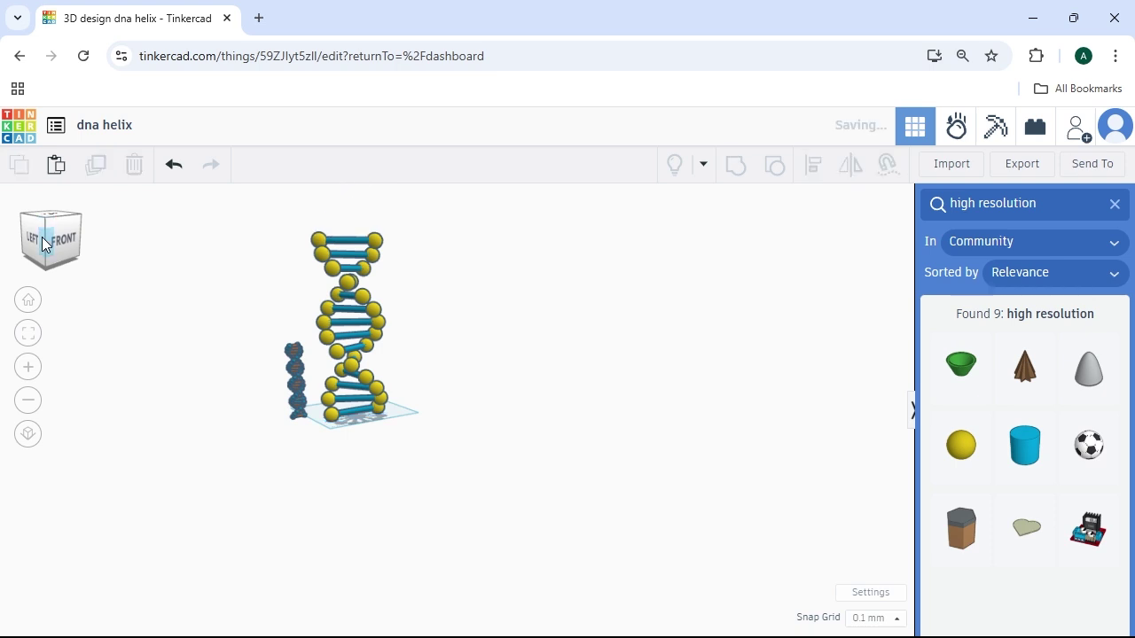
key(ctrl+z)
key(ctrl+z)
key(ctrl+z)
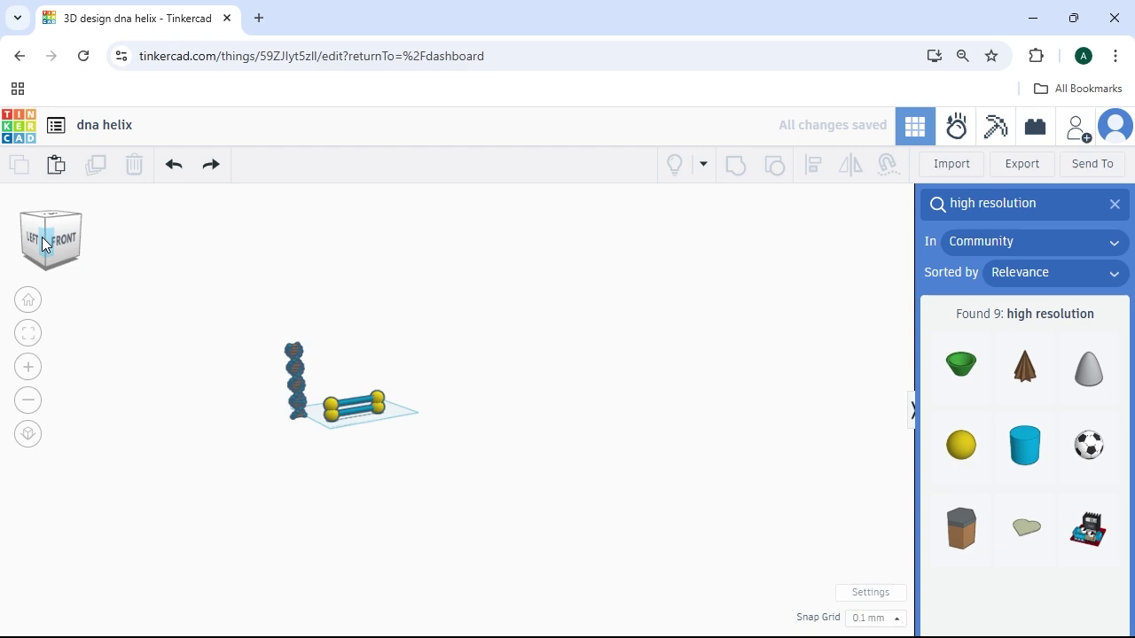
key(ctrl+z)
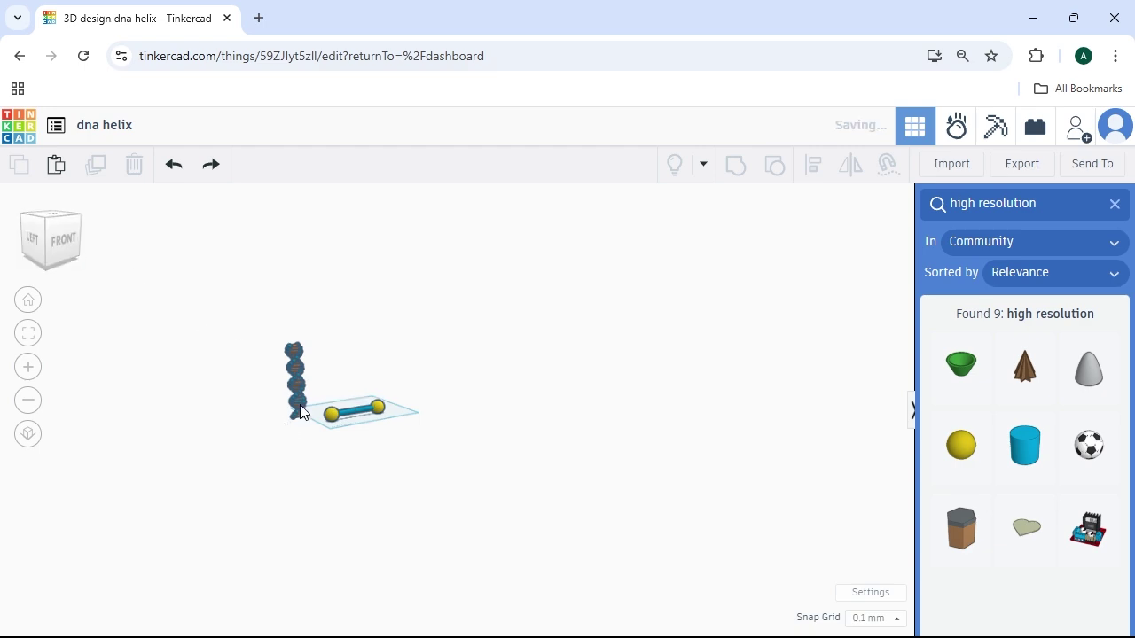
scroll(300, 409, up, 10)
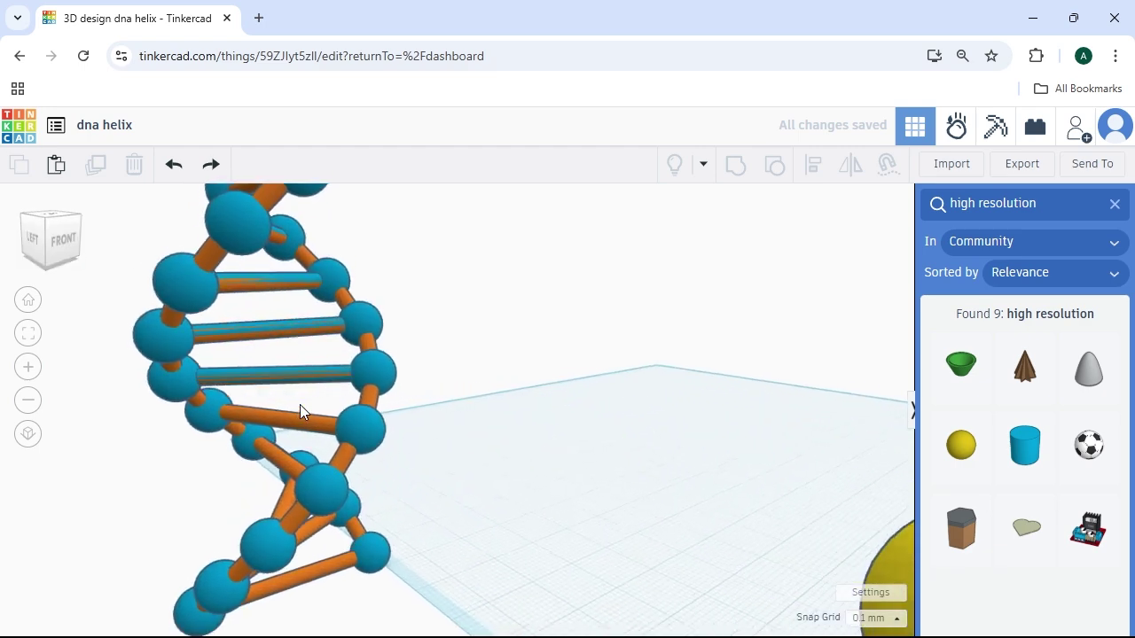
scroll(300, 410, up, 2)
scroll(300, 410, down, 3)
scroll(162, 398, up, 2)
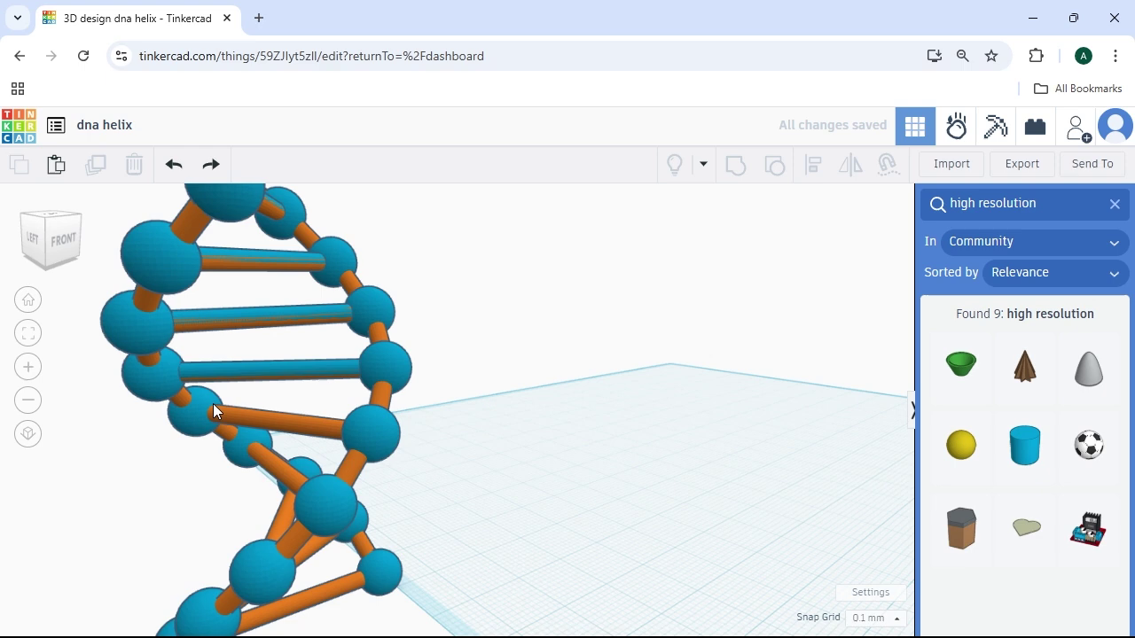
scroll(278, 333, down, 5)
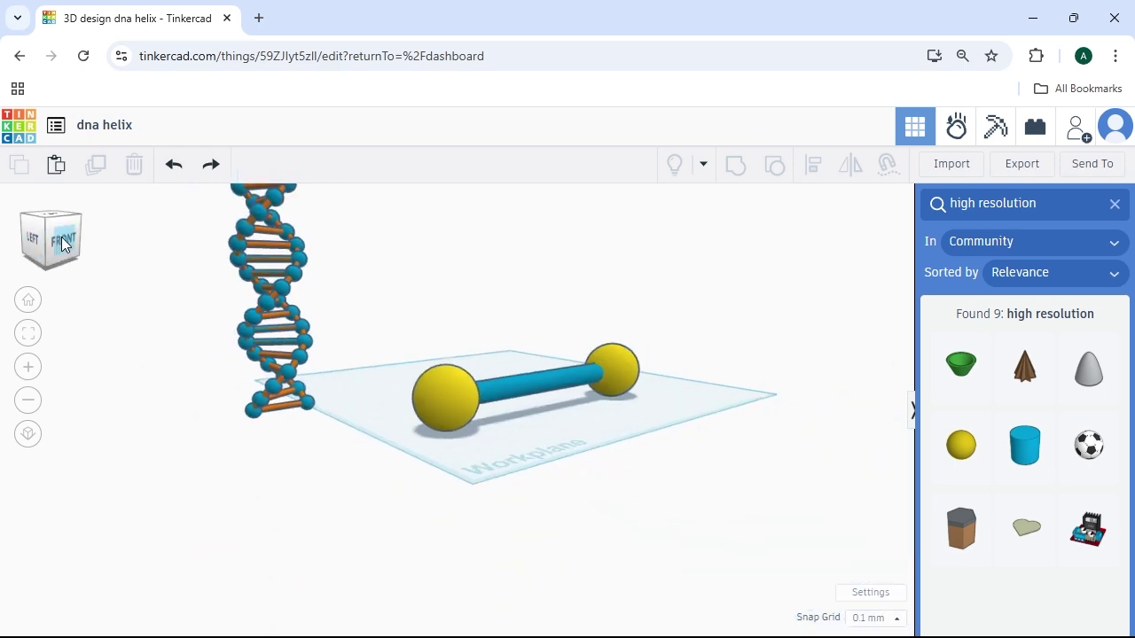
click(62, 244)
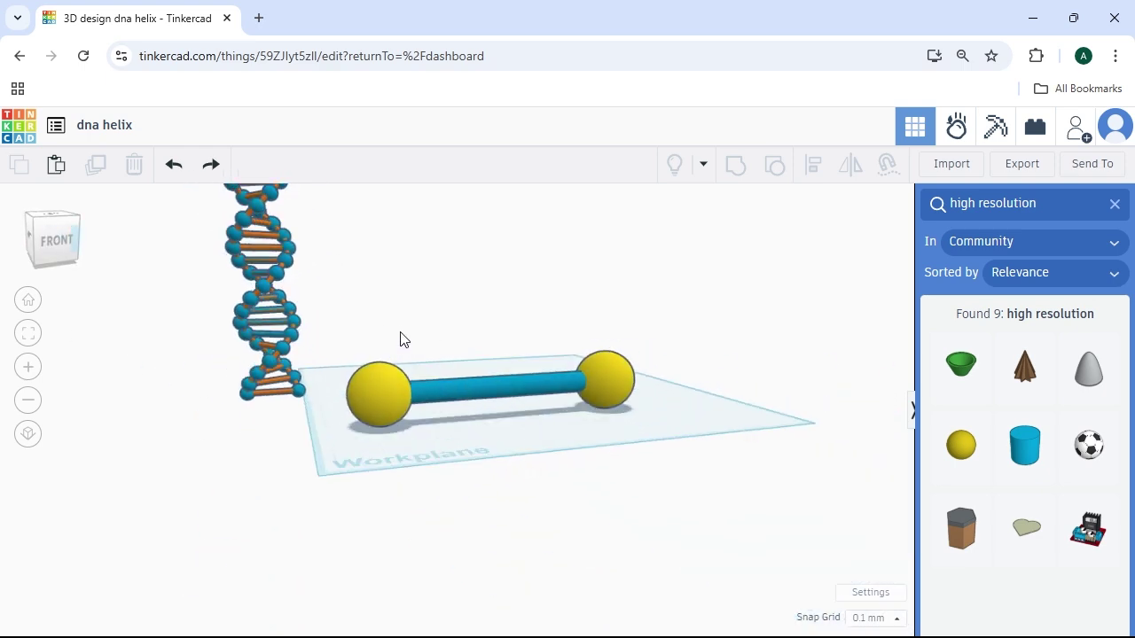
- Lift a duplicate of the dumbbell to height 30 directly above the original
drag(383, 322, 694, 458)
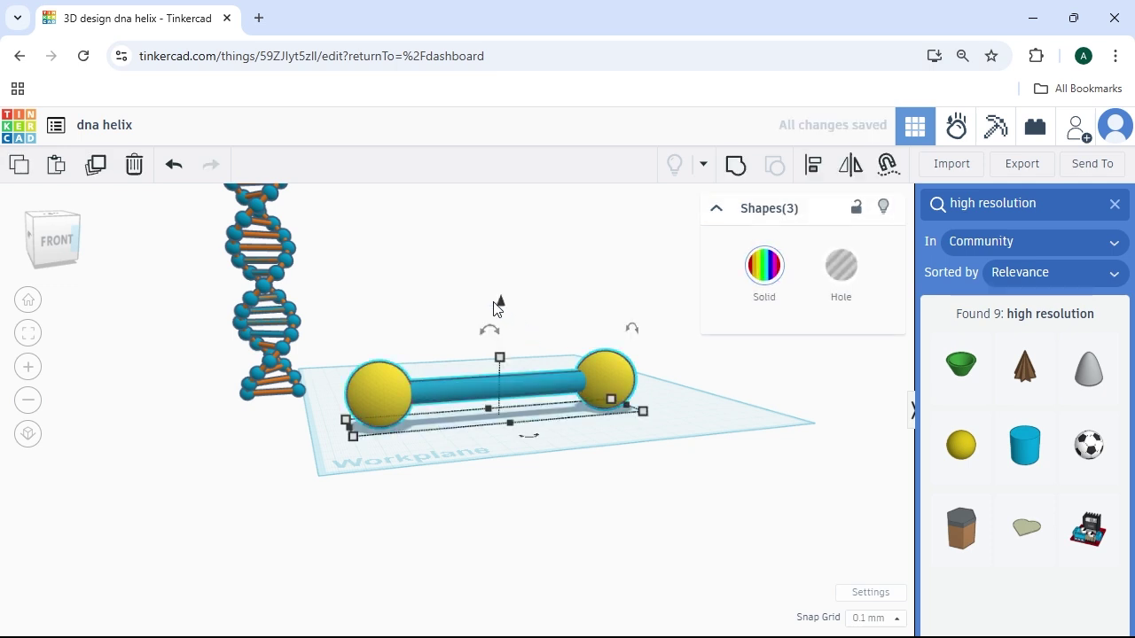
alt+drag(500, 306, 502, 230)
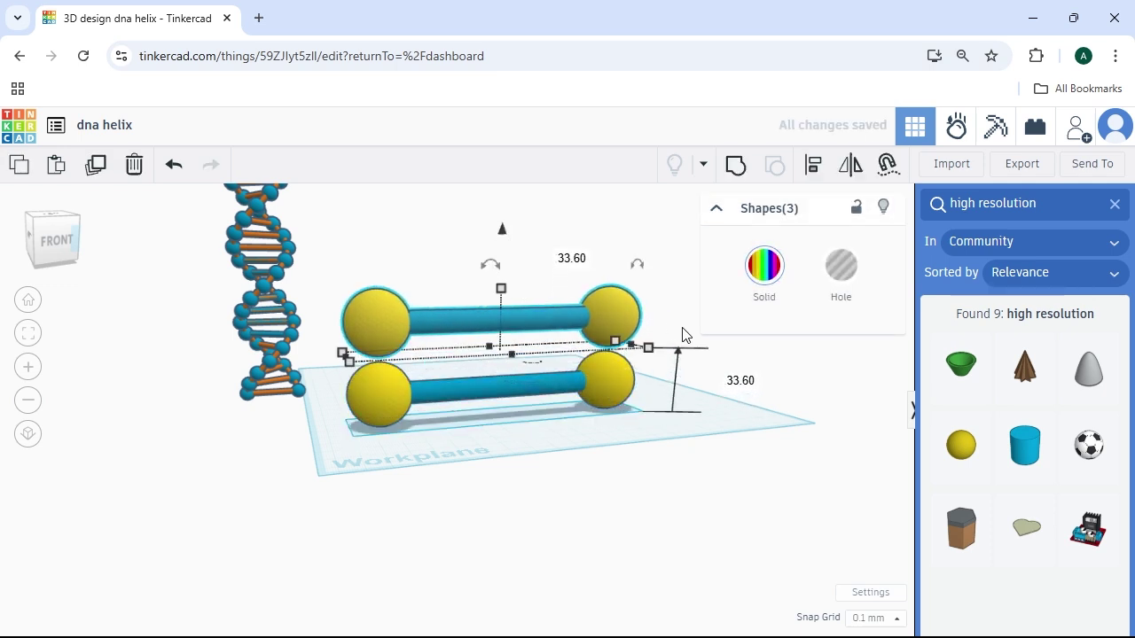
click(739, 388)
text(30)
key(Return)
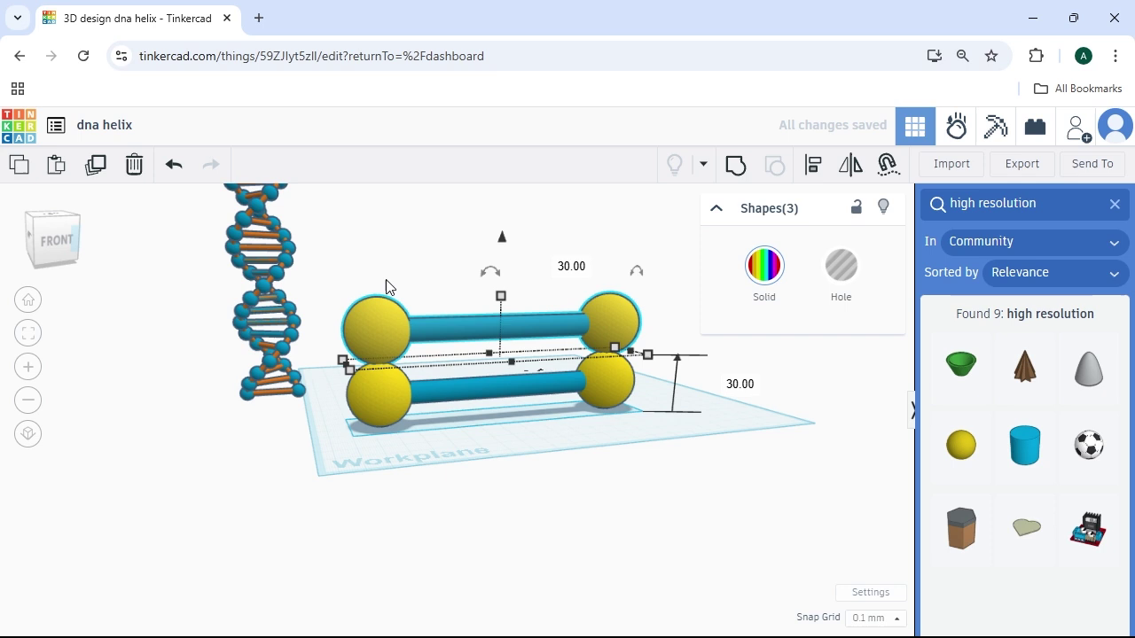
click(537, 369)
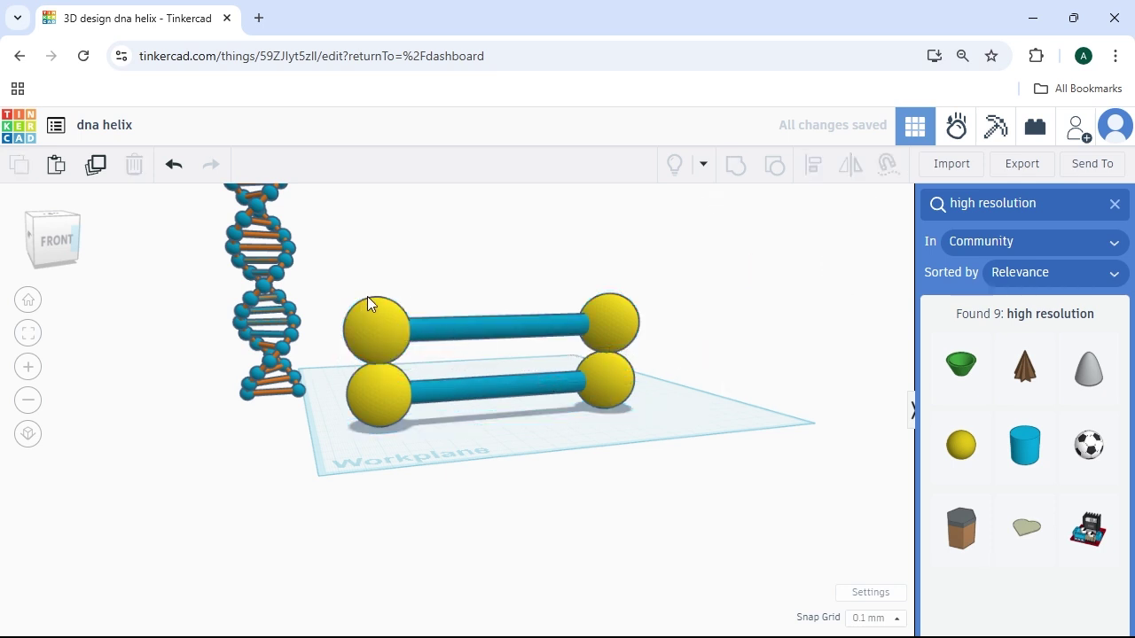
- Reselect the raised dumbbell's three parts, undoing an accidental sphere move
drag(367, 297, 632, 351)
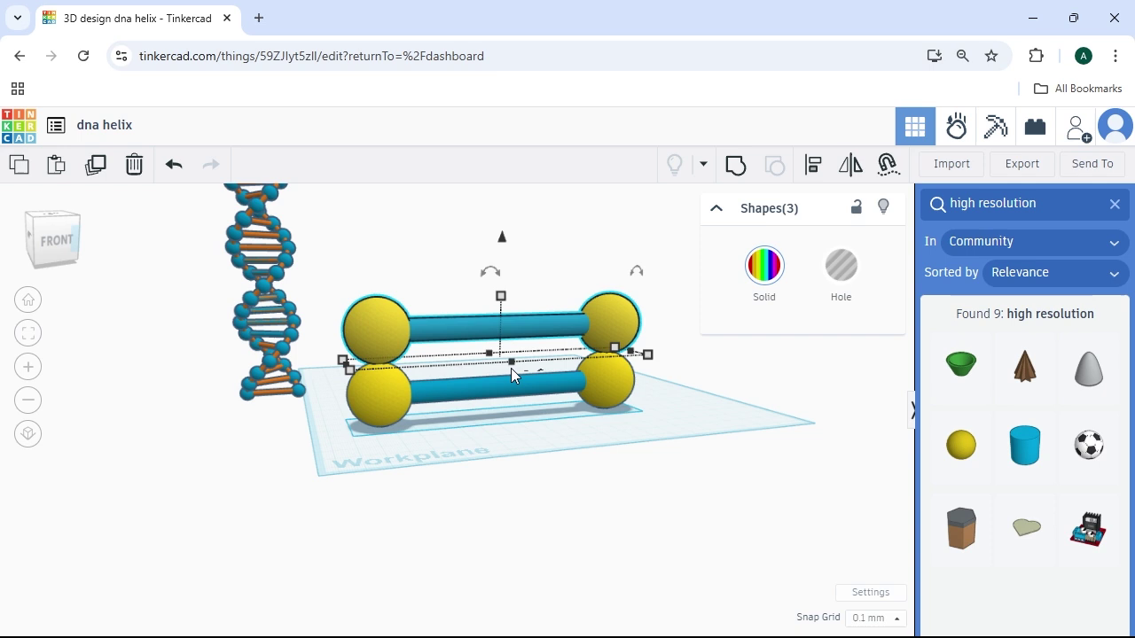
scroll(524, 359, up, 3)
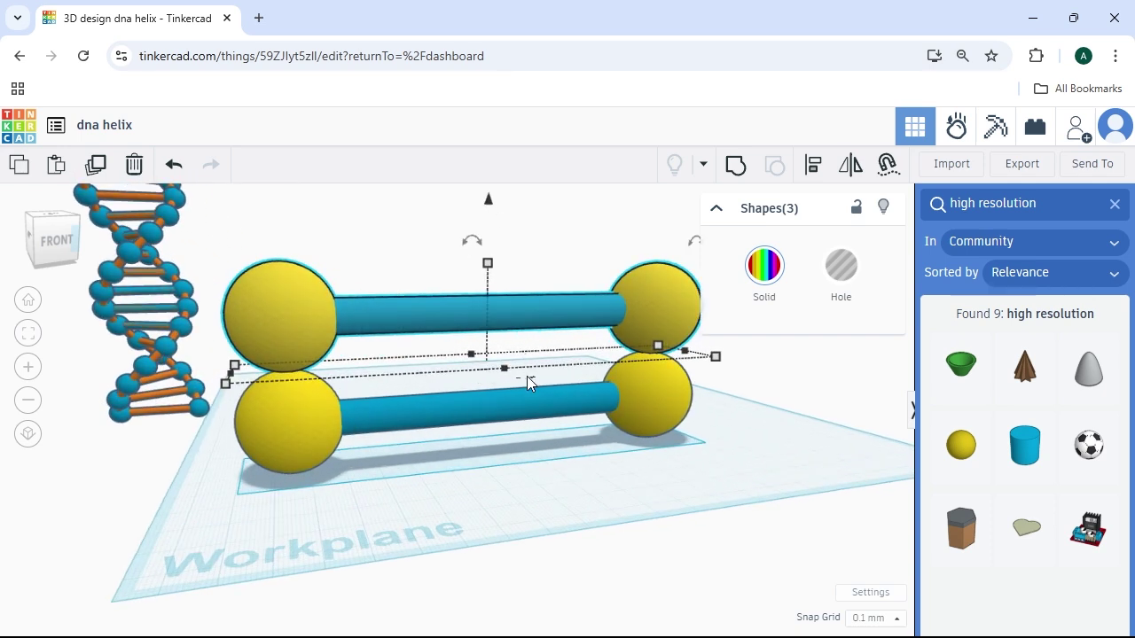
click(525, 380)
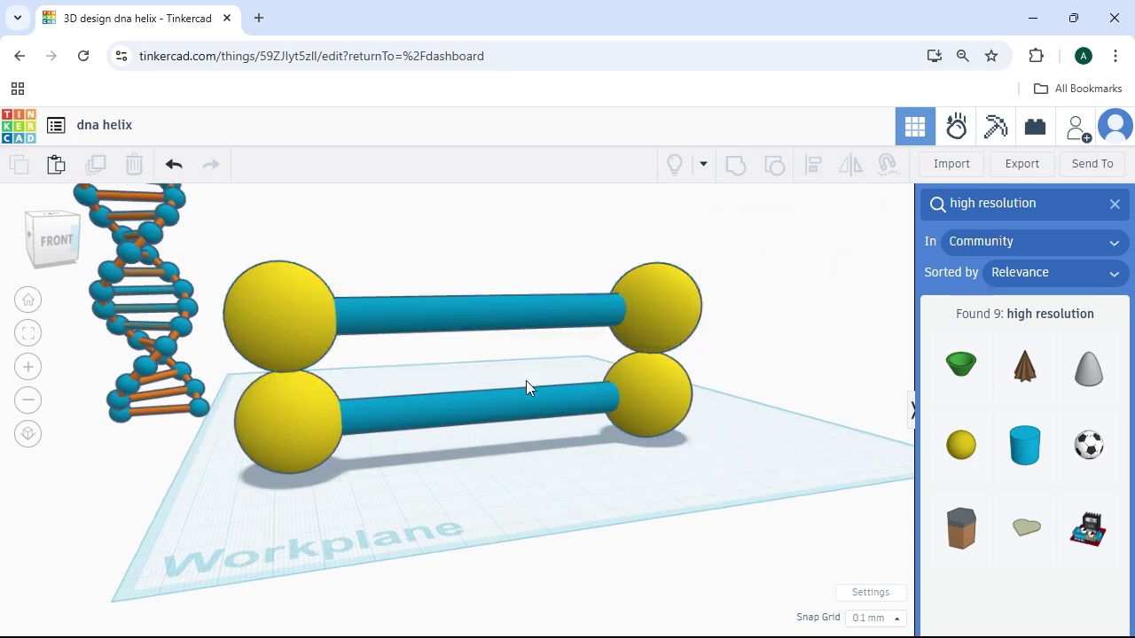
drag(286, 274, 463, 284)
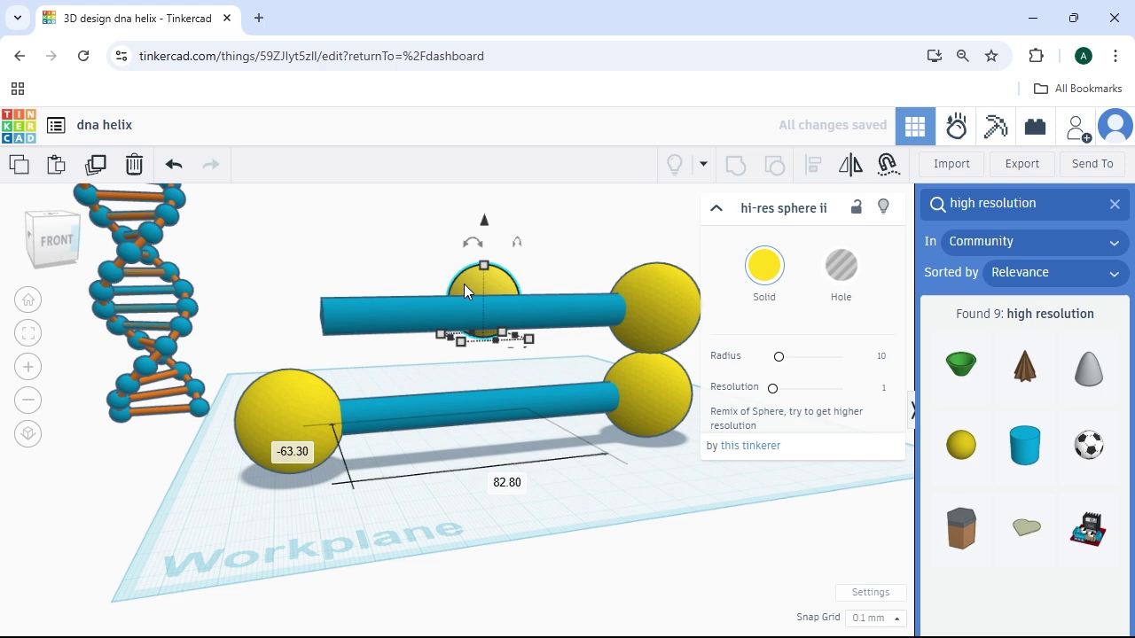
key(ctrl+z)
drag(316, 246, 650, 313)
scroll(497, 377, up, 5)
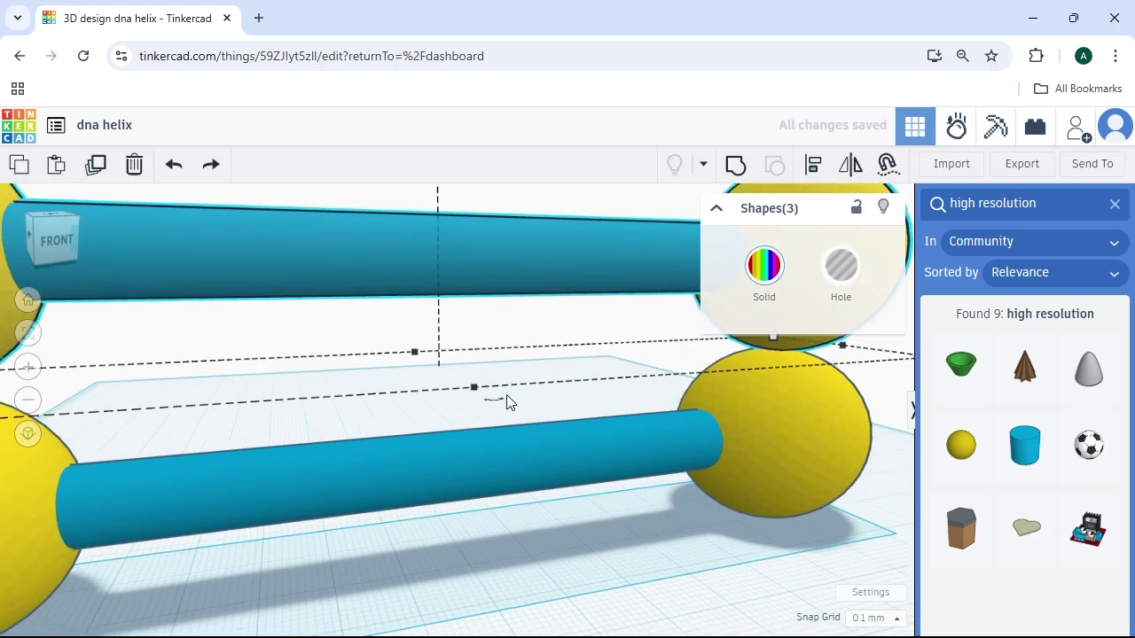
click(501, 397)
- From a top-down view, select the raised spheres and rod and rotate them 30°
scroll(329, 384, down, 8)
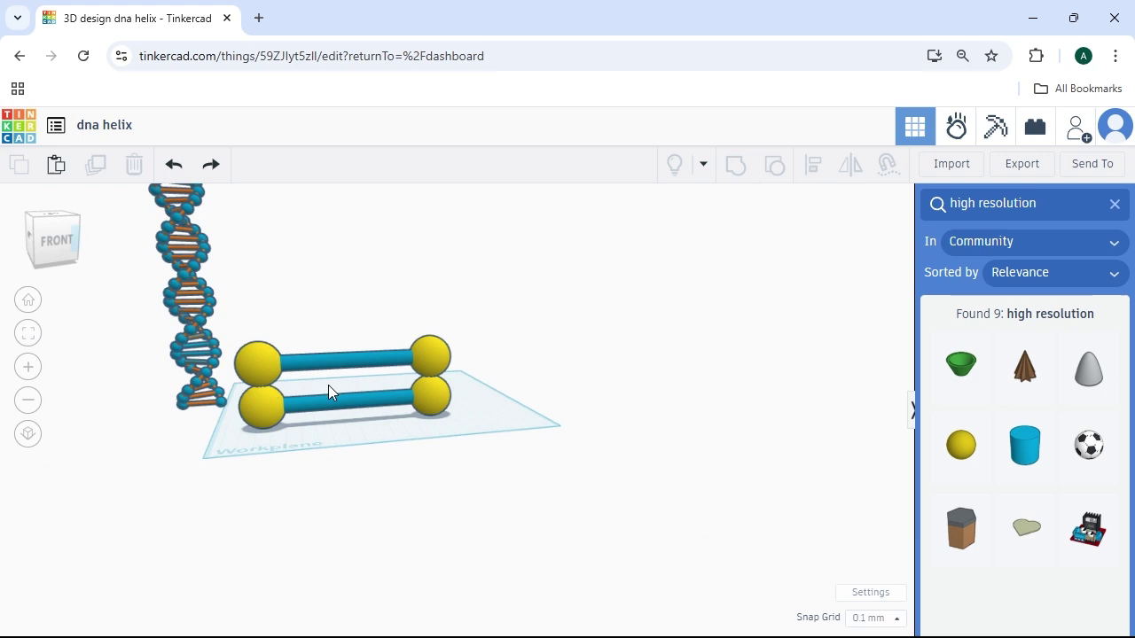
mouse_move(50, 247)
mouse_down()
mouse_move(56, 256)
mouse_move(51, 242)
mouse_up()
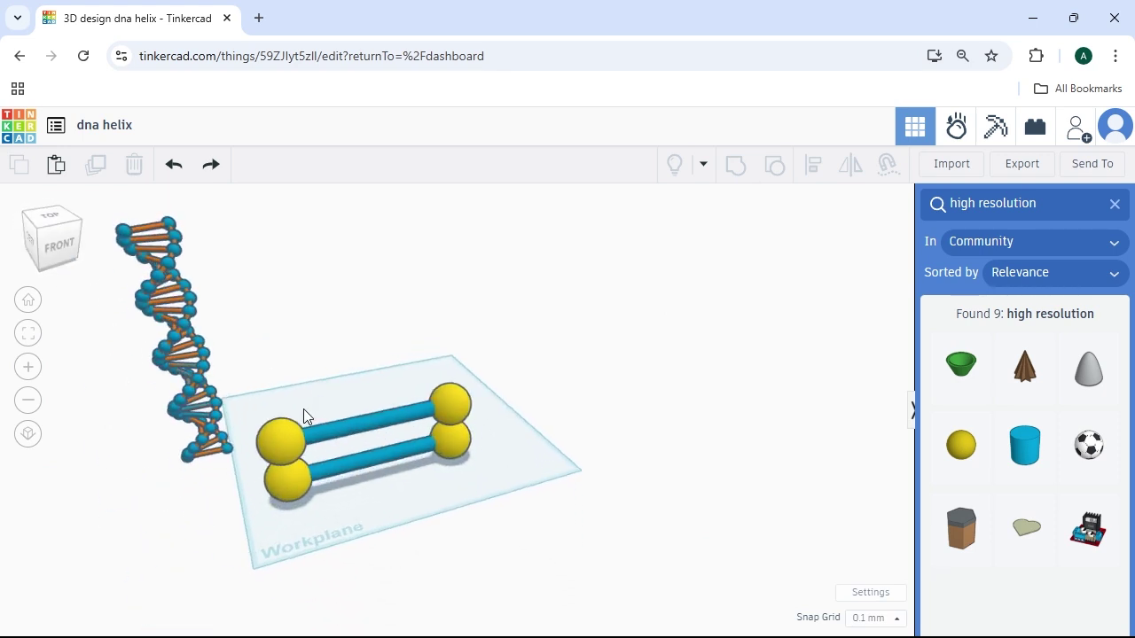
scroll(374, 468, up, 5)
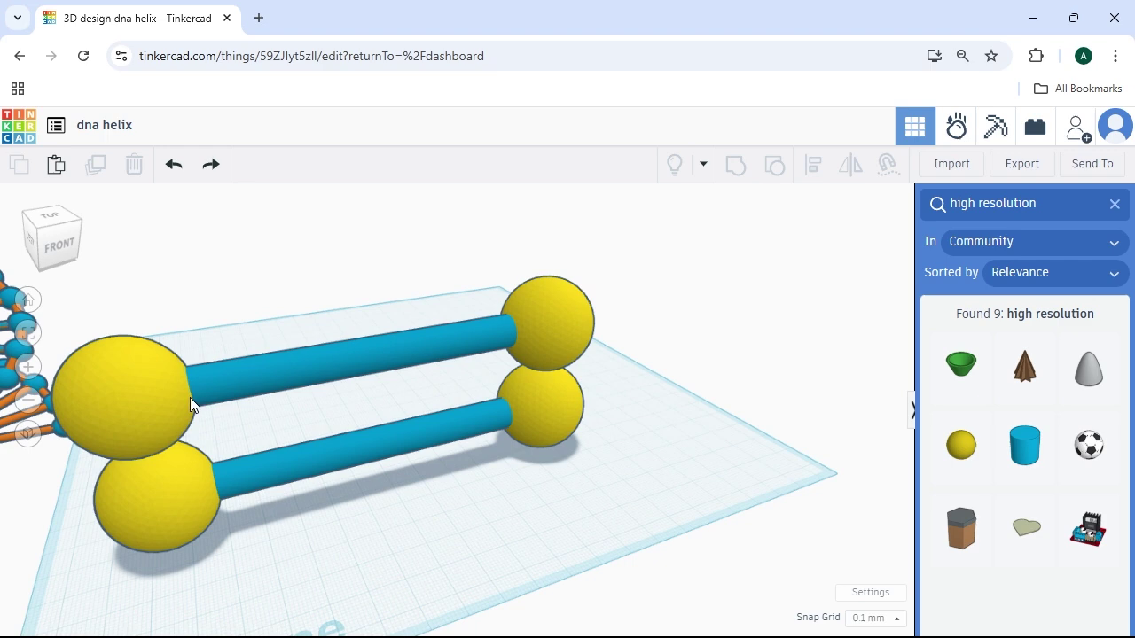
click(178, 419)
shift+click(336, 356)
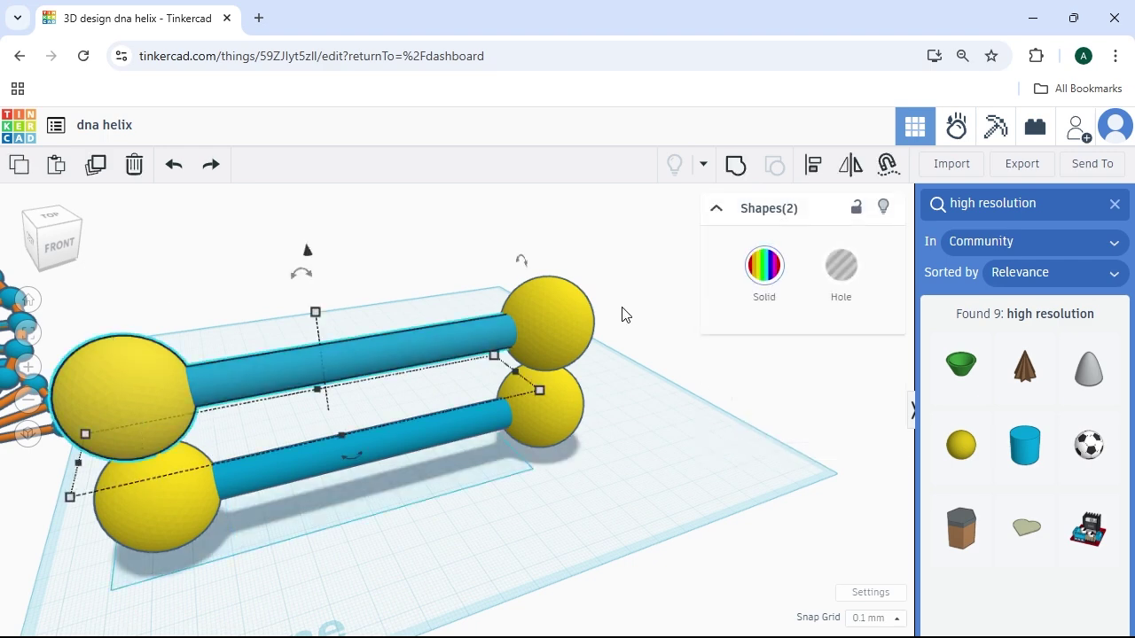
shift+click(554, 325)
click(398, 441)
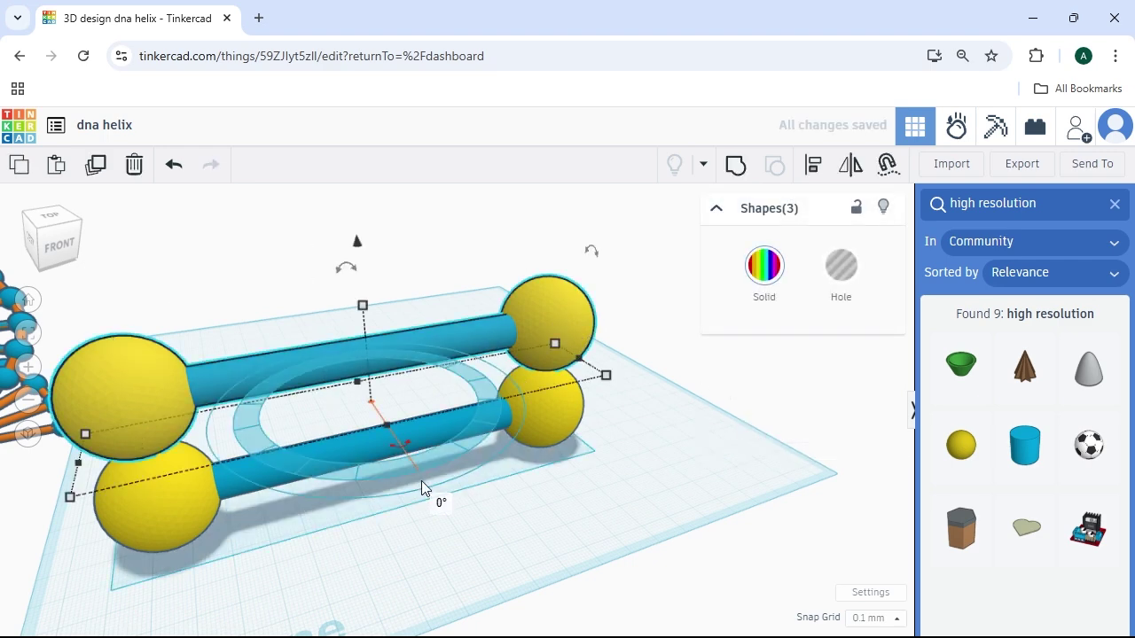
text(30)
key(Return)
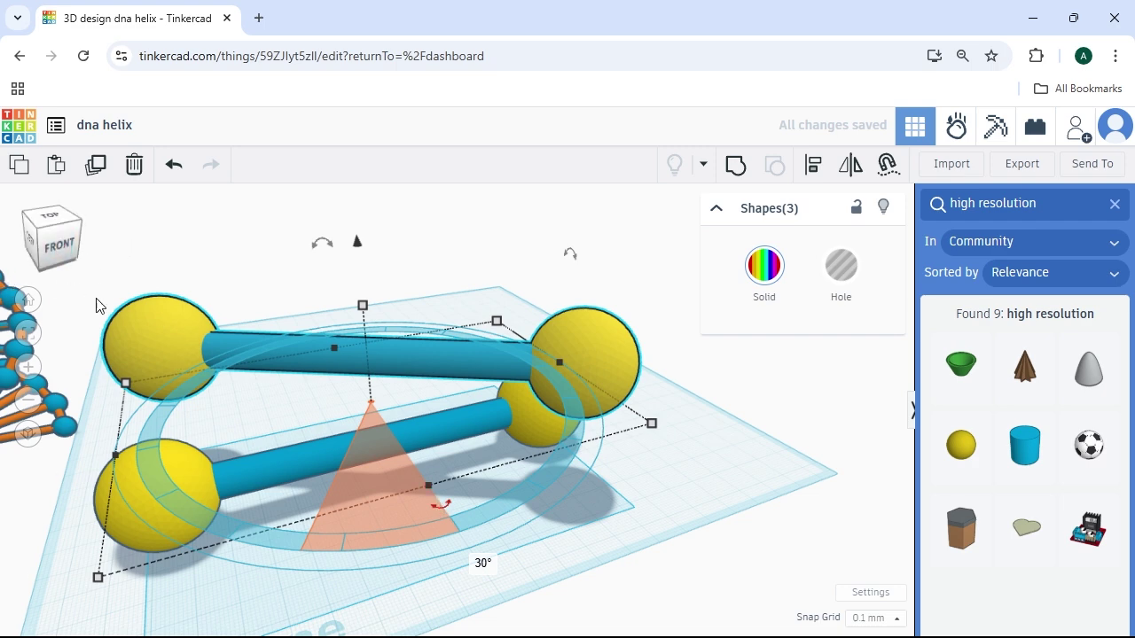
click(279, 411)
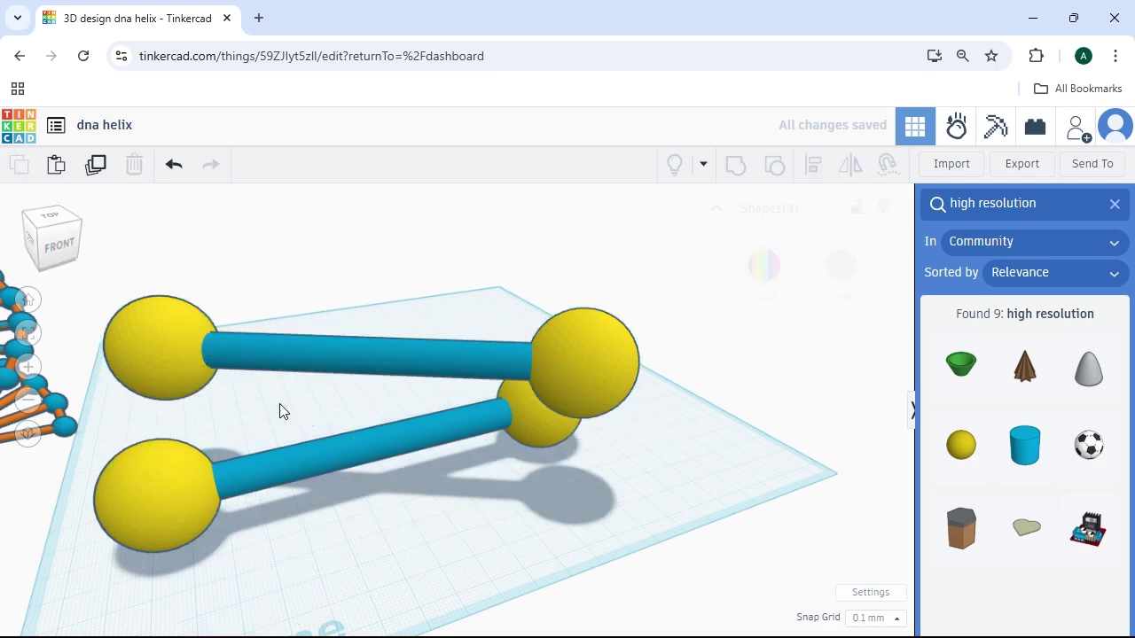
click(179, 507)
- Lock the lower yellow sphere and drop a new red Box beside it
right_drag(243, 497, 151, 517)
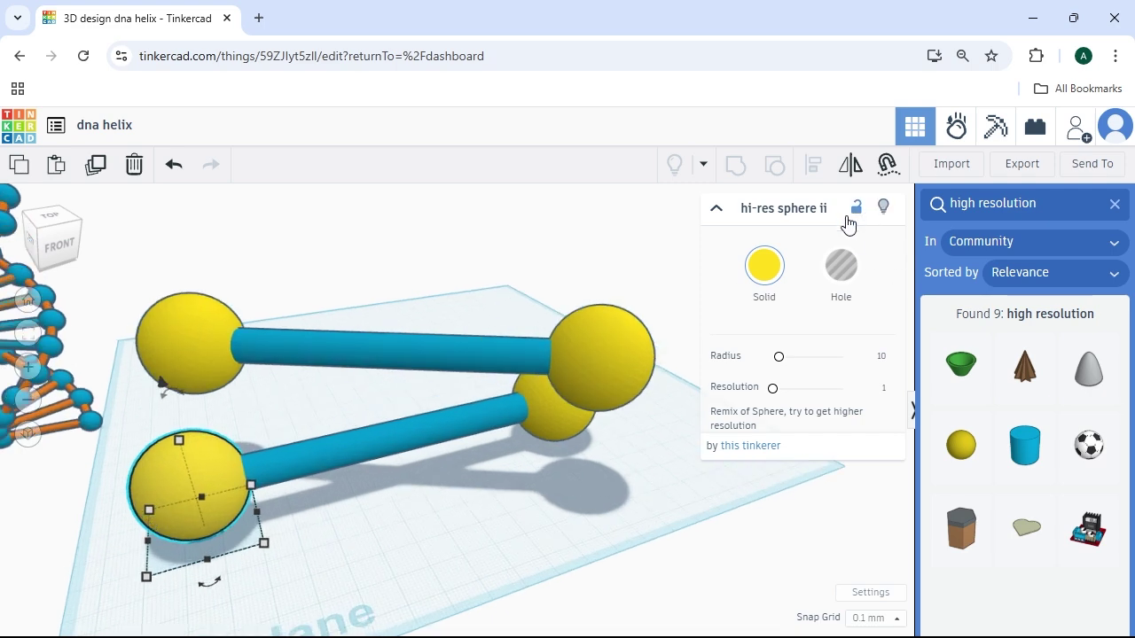
click(854, 216)
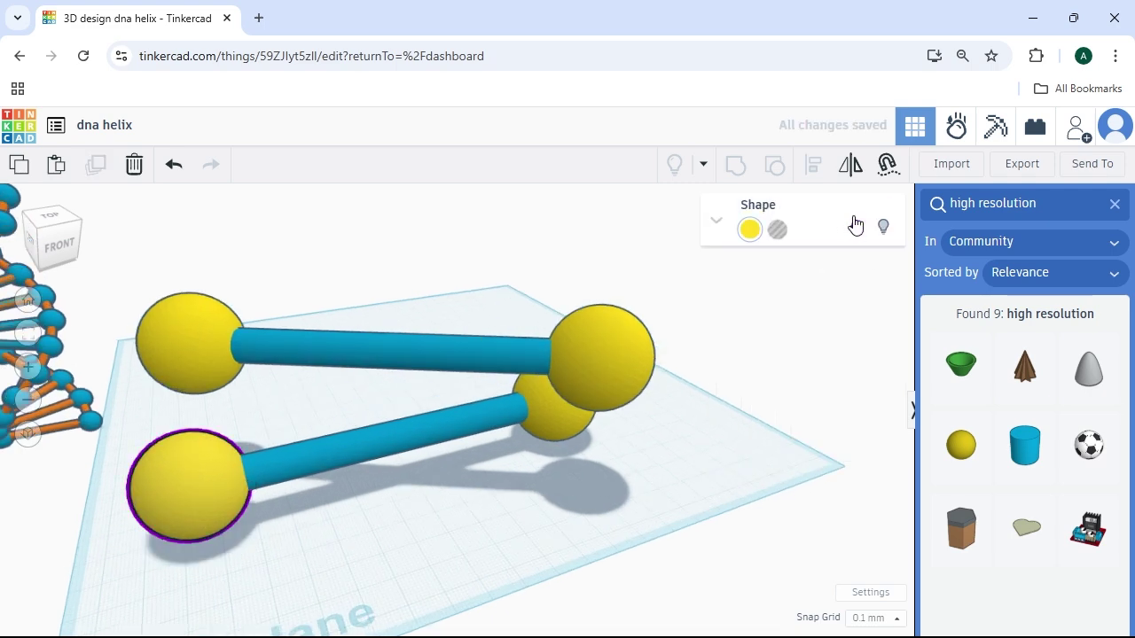
click(1115, 203)
click(1084, 337)
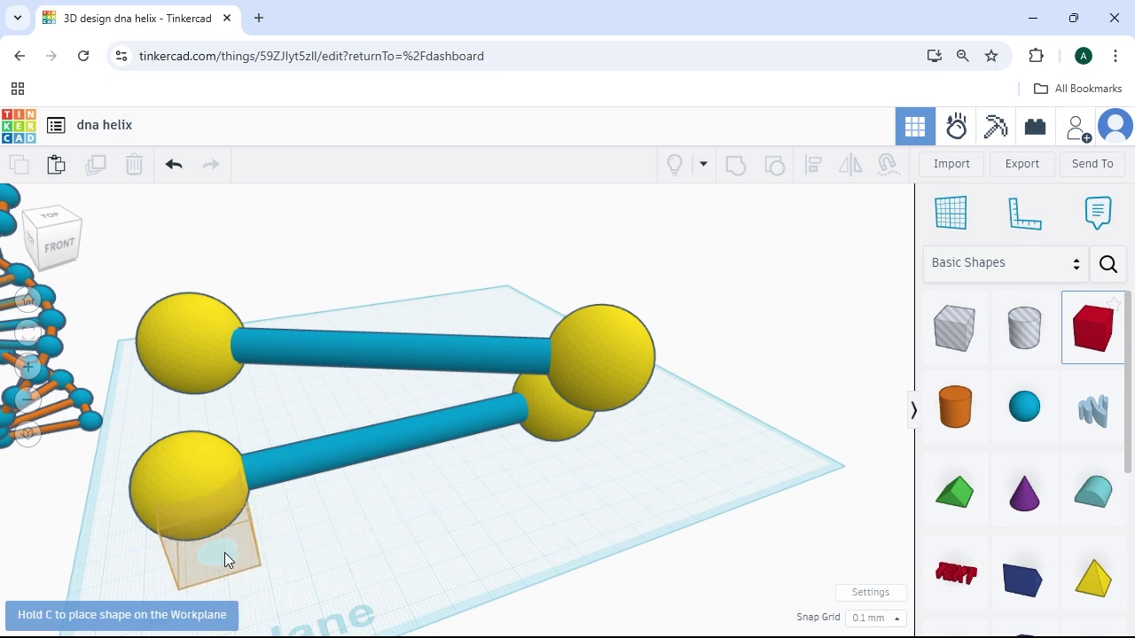
click(242, 550)
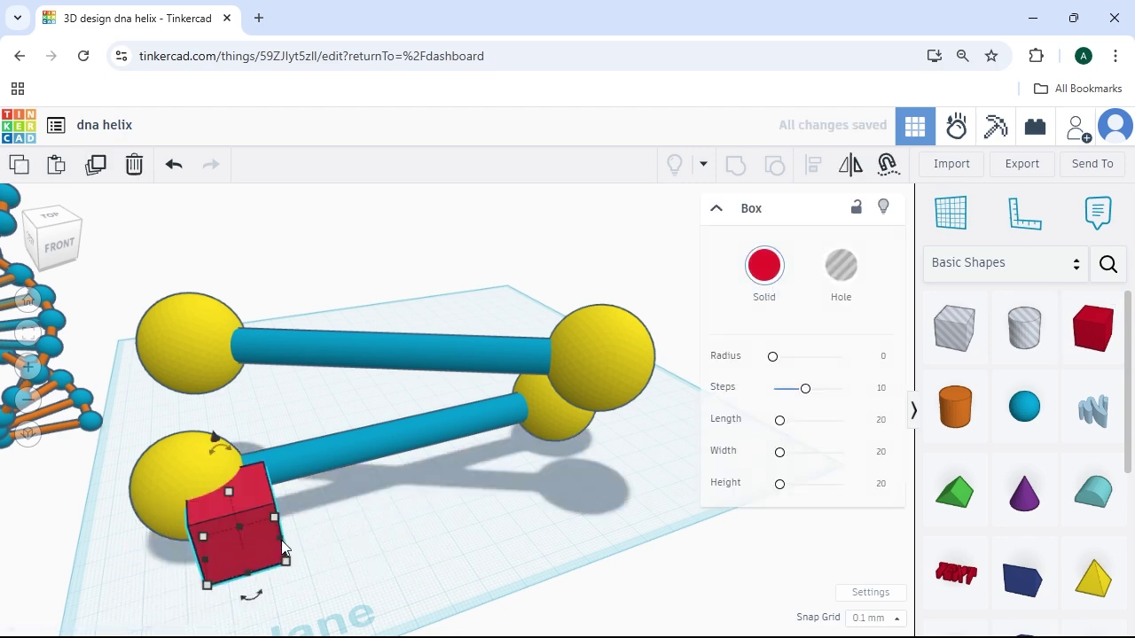
- Shrink the box to 1 × 1 mm and stretch it into a rod about 65.20 mm tall
drag(281, 539, 201, 551)
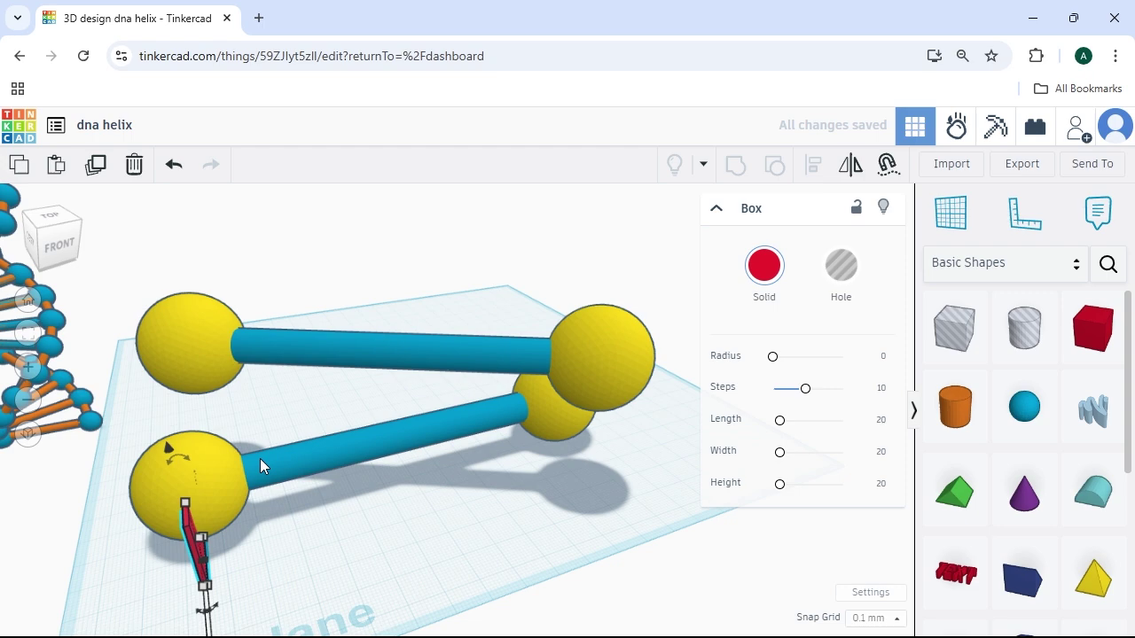
scroll(240, 506, down, 3)
scroll(221, 558, up, 8)
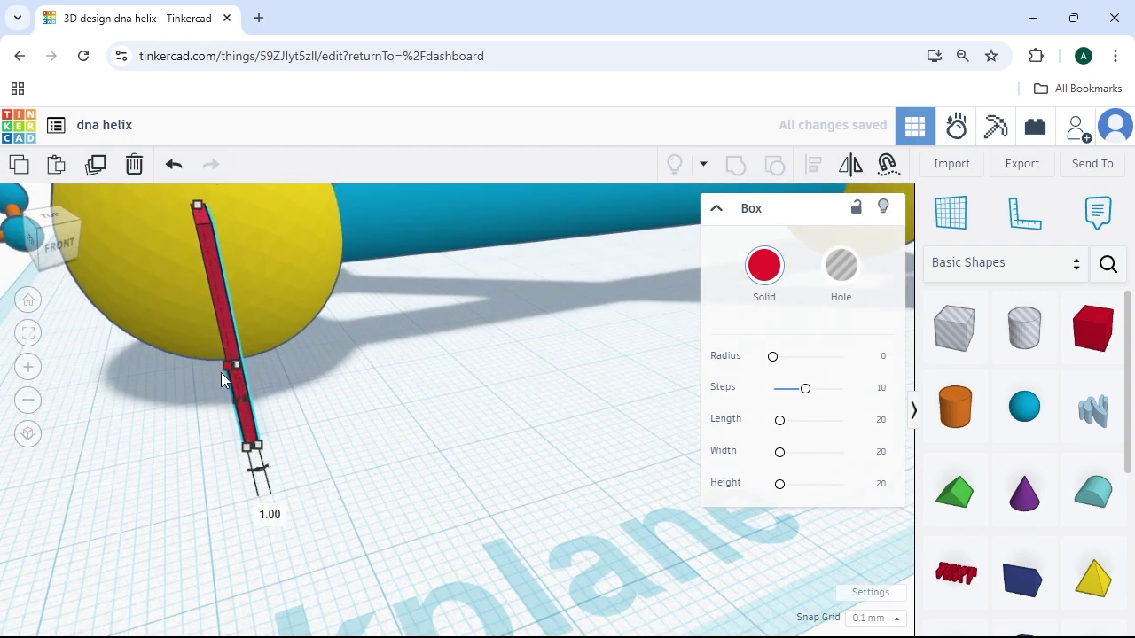
mouse_move(222, 371)
click(106, 422)
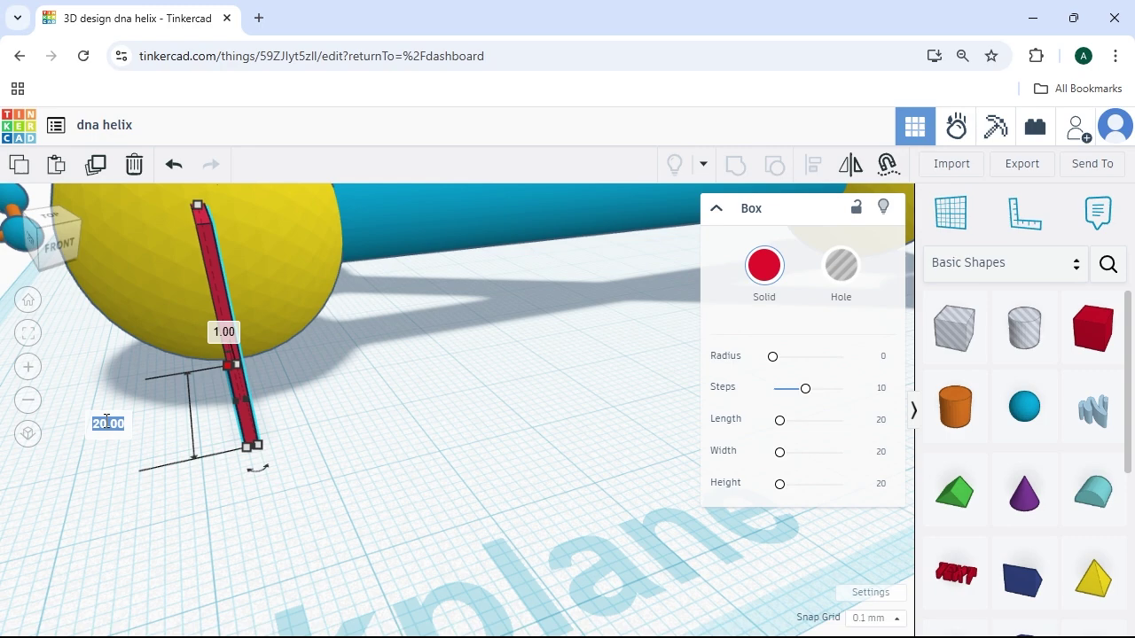
text(1)
key(Return)
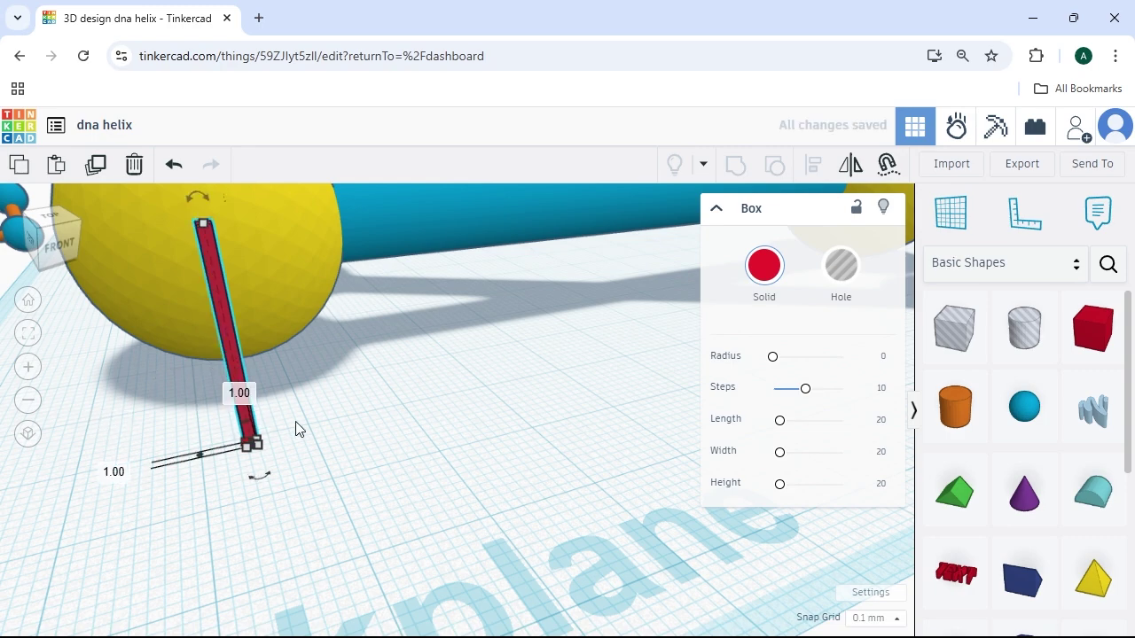
scroll(297, 429, down, 5)
drag(272, 364, 262, 253)
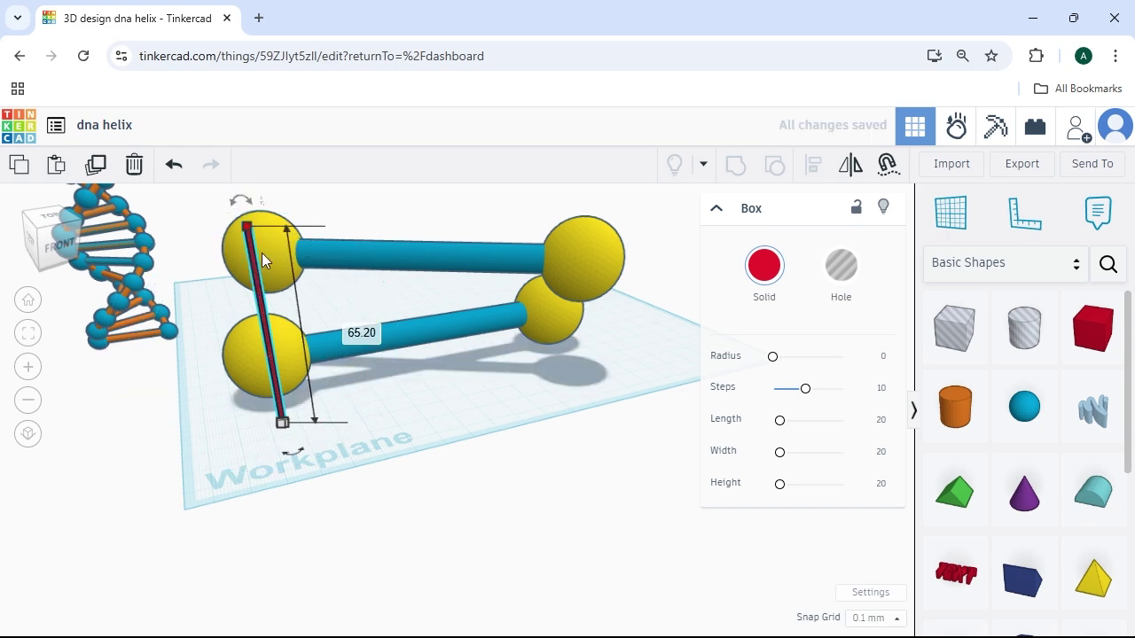
- Move the red rod onto the lower sphere and Align it to the sphere's centre on both horizontal axes
click(267, 351)
scroll(229, 385, up, 3)
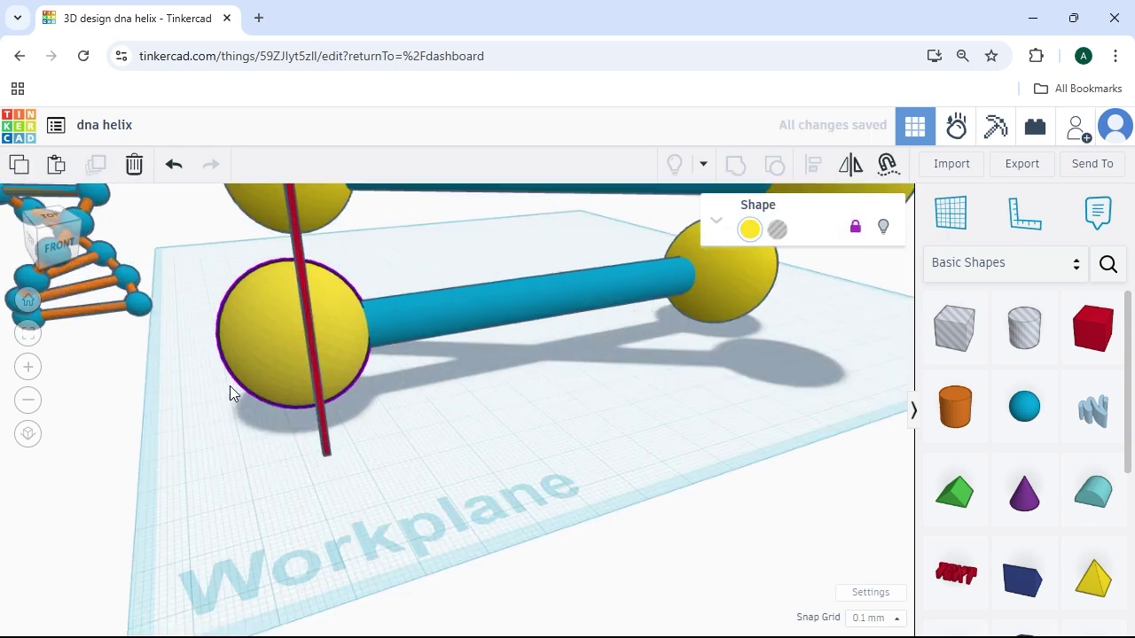
scroll(229, 385, down, 3)
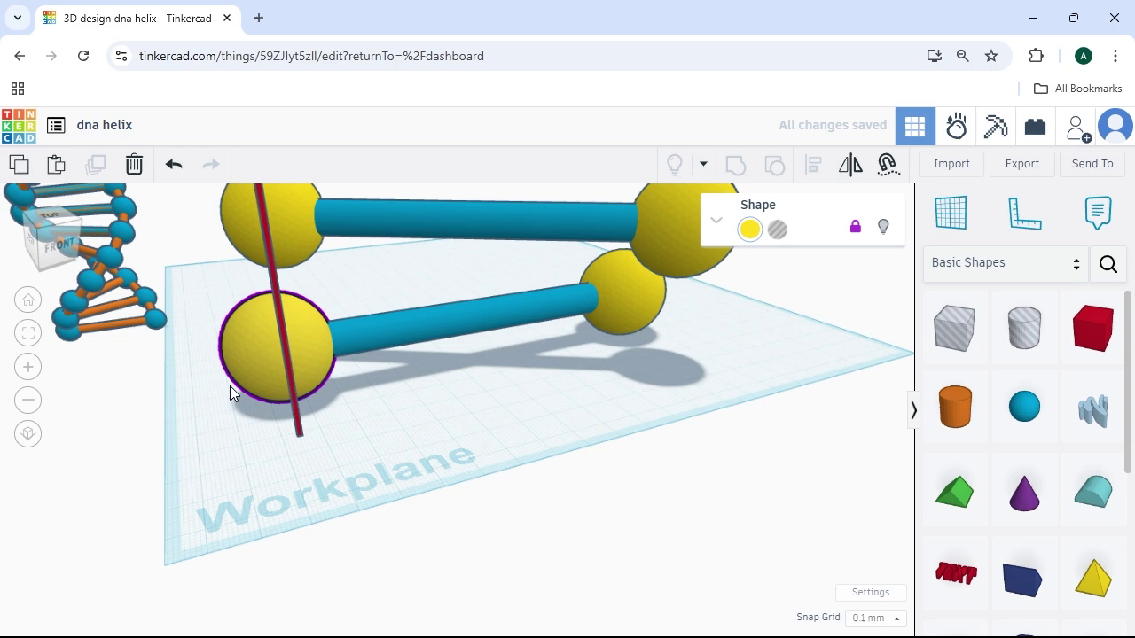
drag(291, 379, 282, 346)
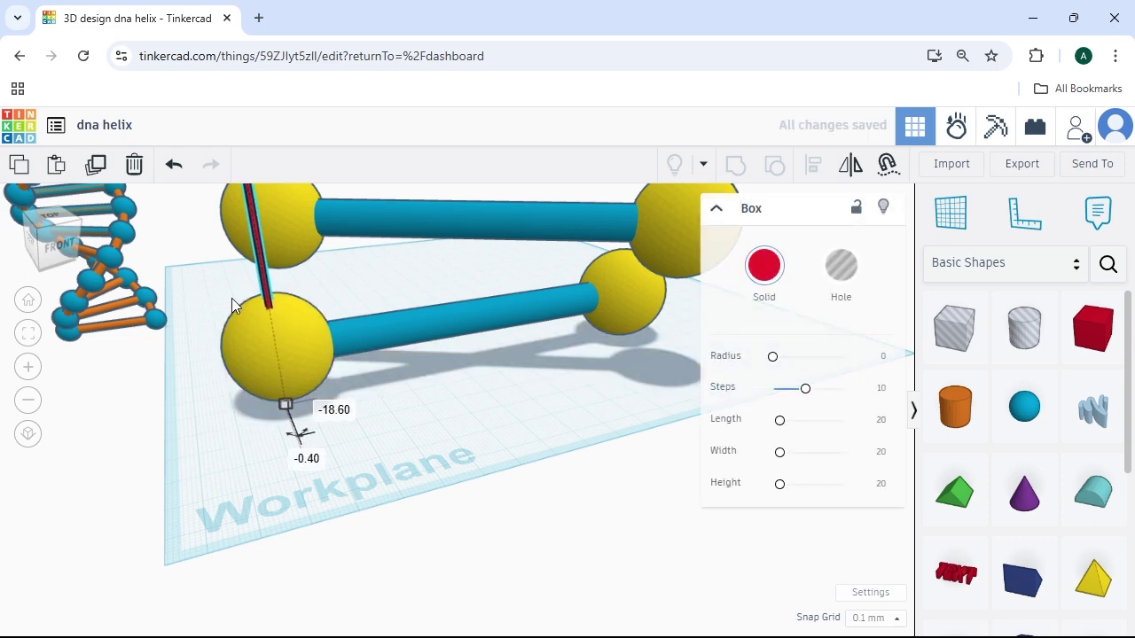
drag(232, 302, 279, 337)
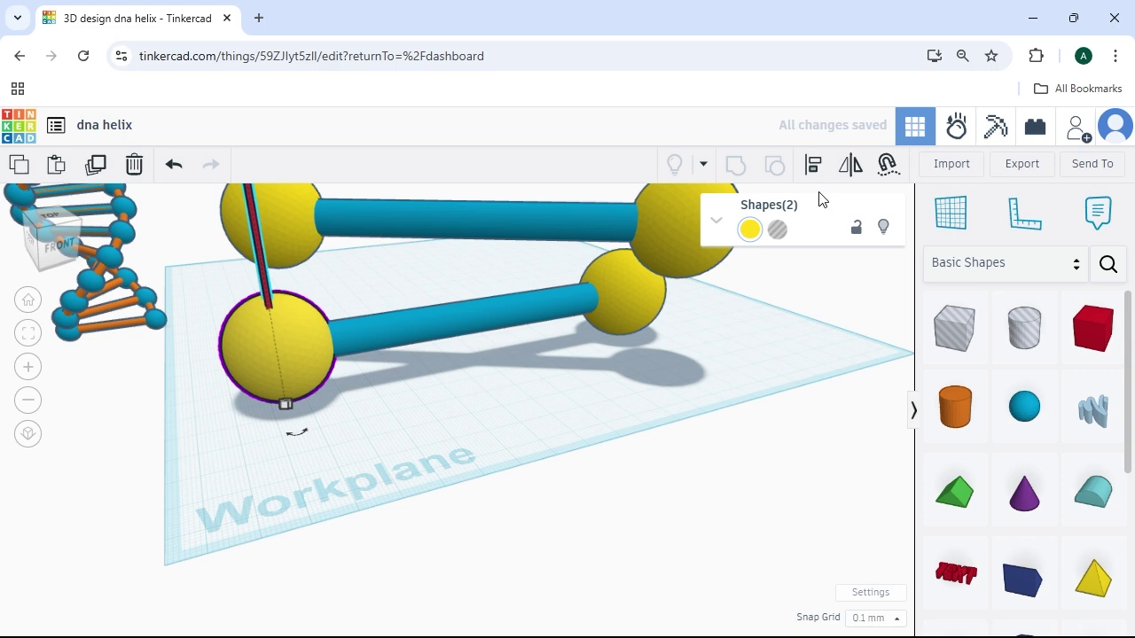
click(814, 164)
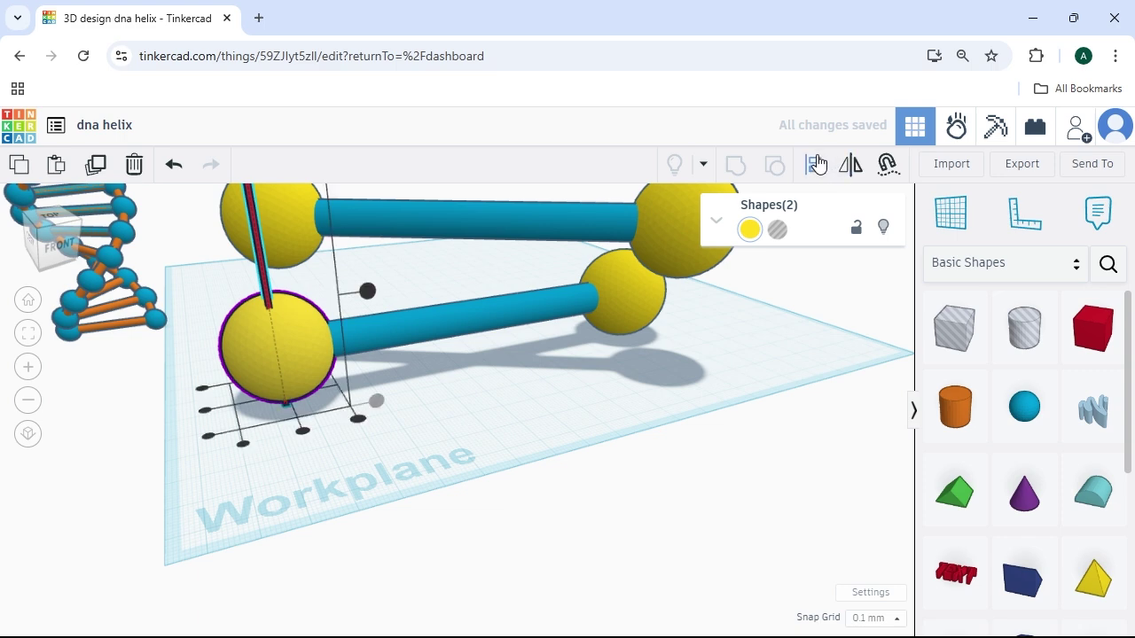
click(205, 410)
click(303, 431)
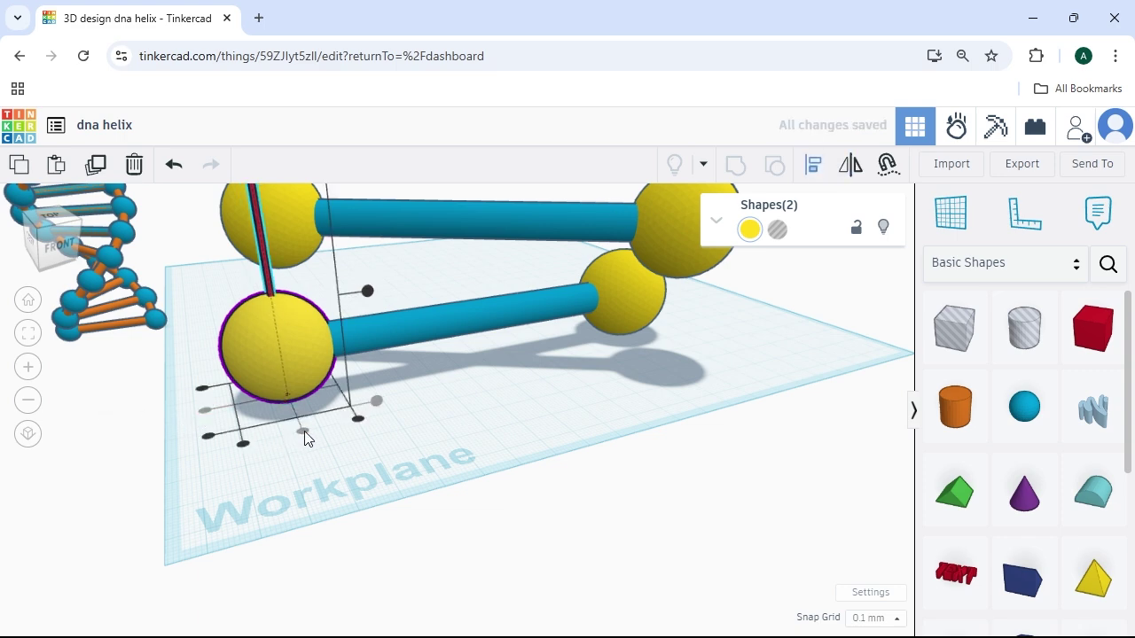
click(78, 244)
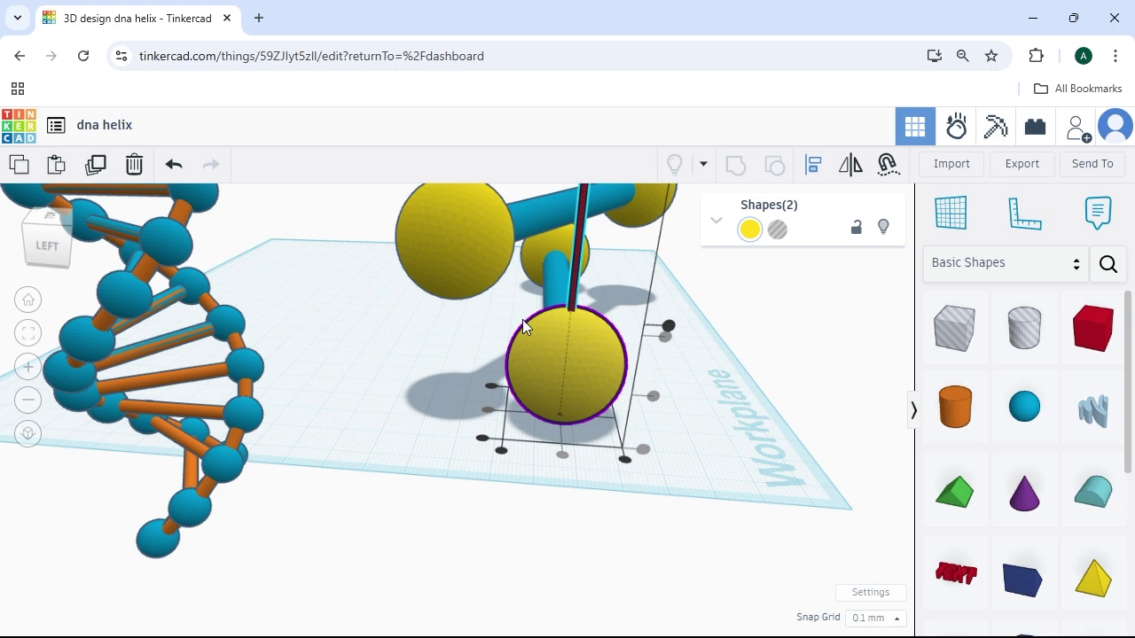
- Rotate the thin red rod by exactly -5°
scroll(532, 332, down, 5)
scroll(558, 272, up, 5)
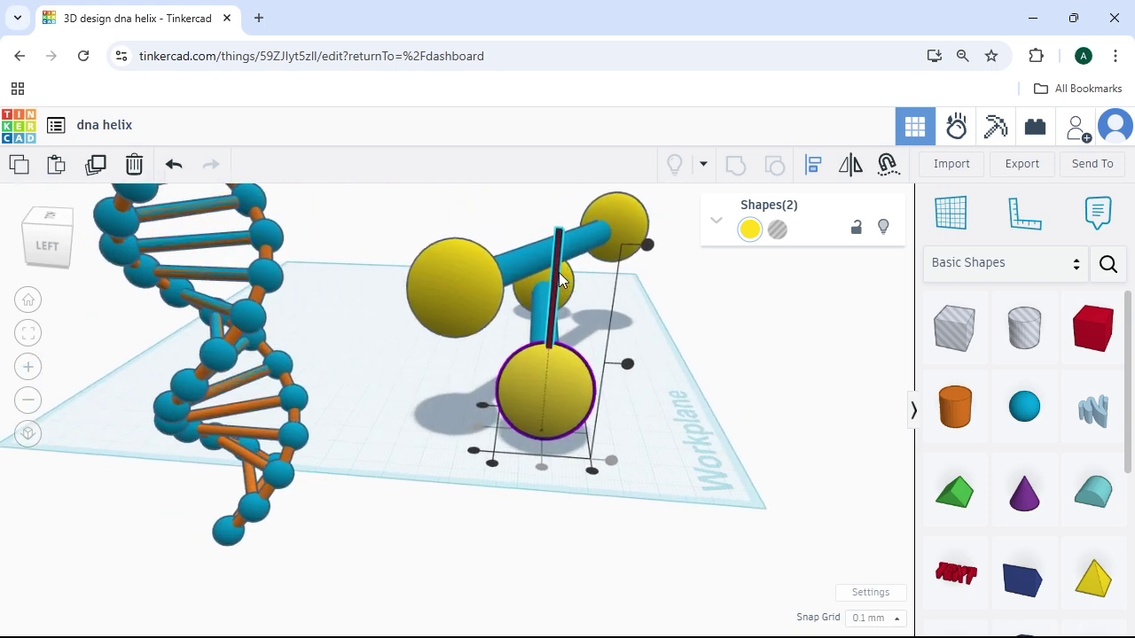
scroll(560, 364, down, 2)
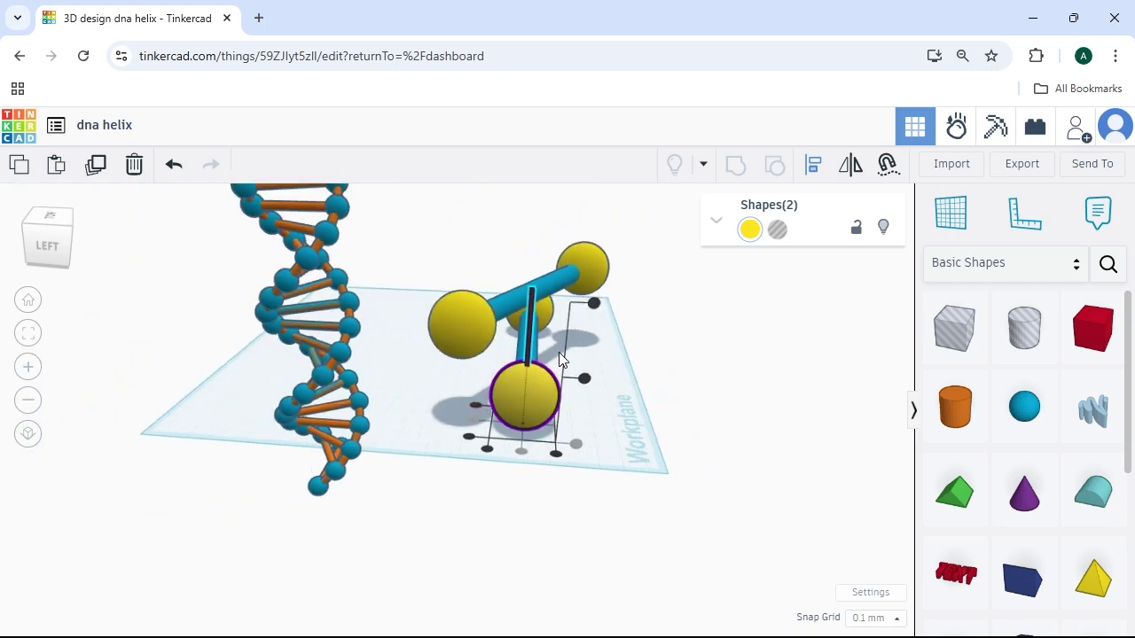
scroll(557, 354, up, 3)
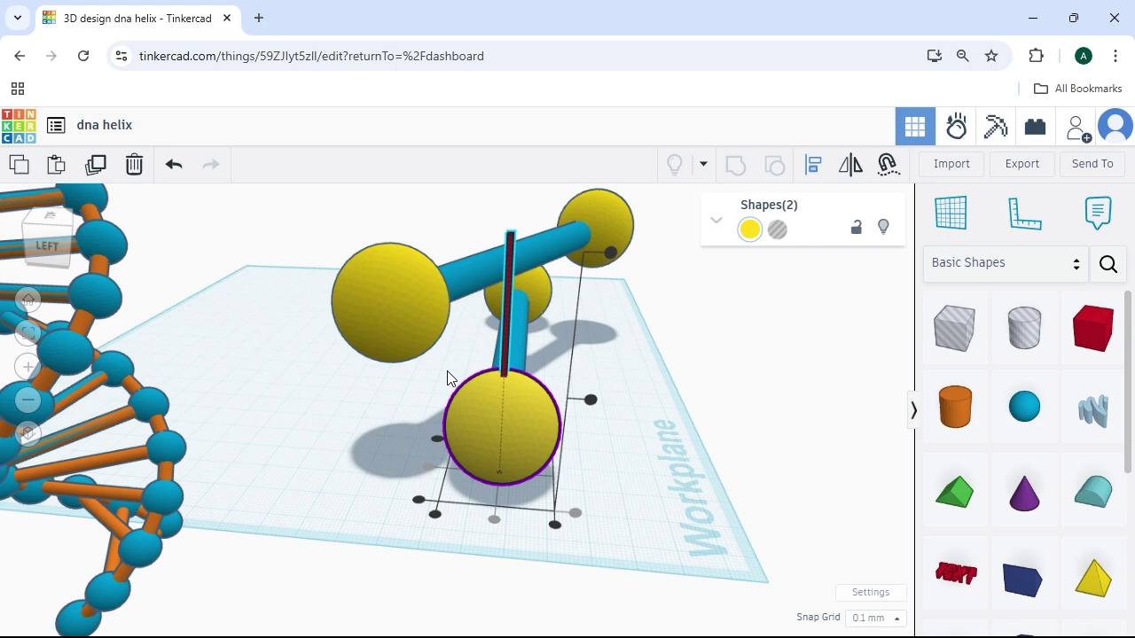
click(487, 373)
click(501, 365)
mouse_move(517, 225)
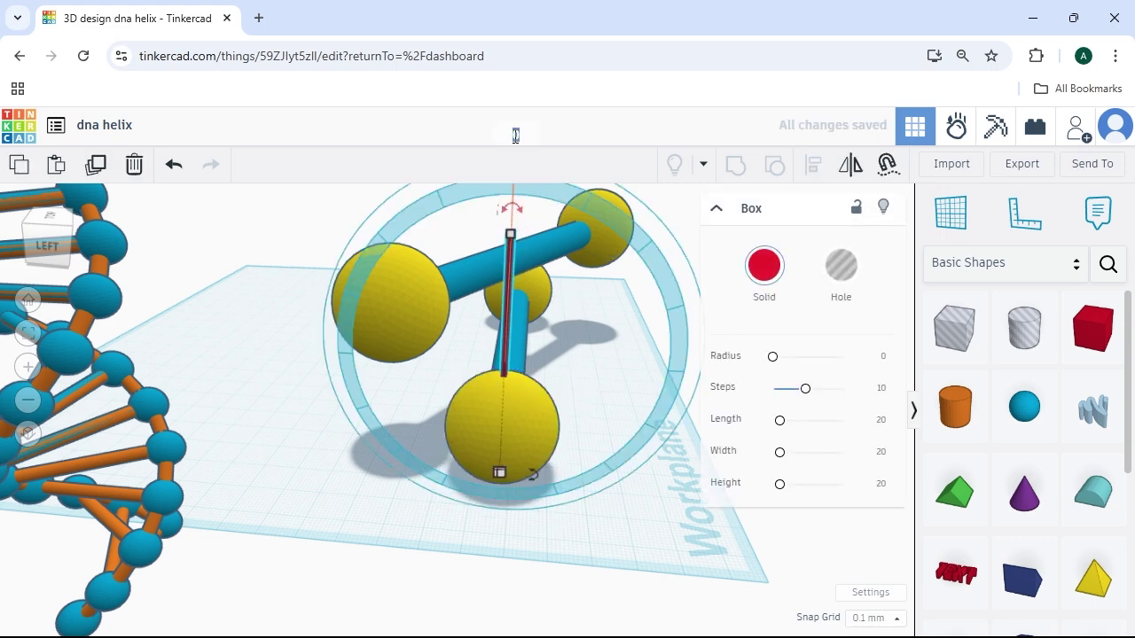
drag(516, 135, 518, 142)
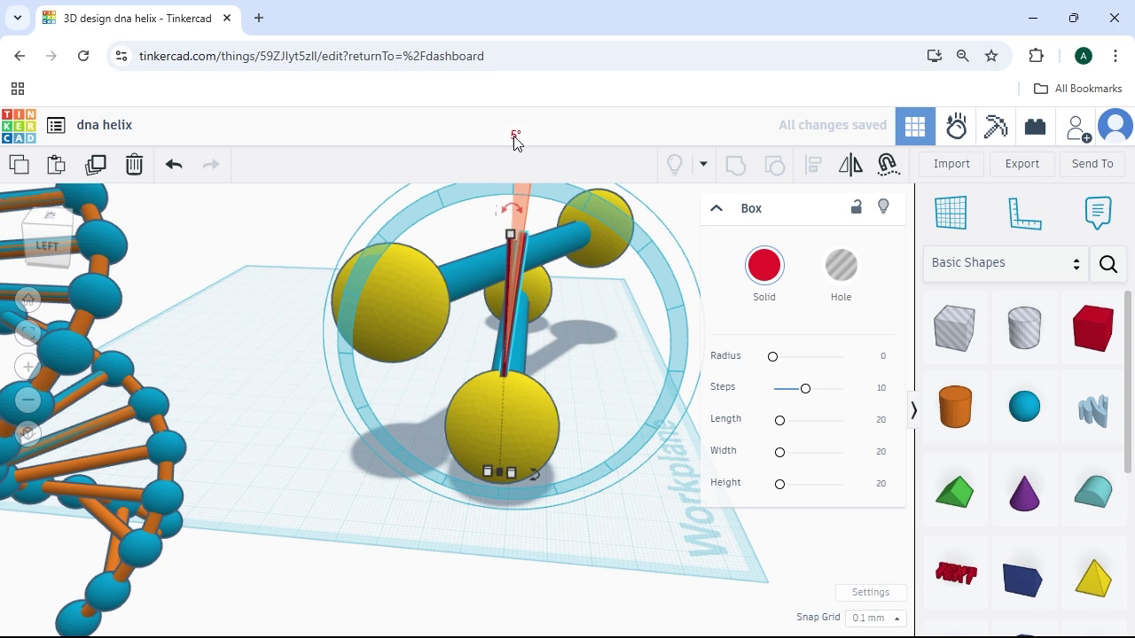
key(ctrl+z)
drag(511, 212, 516, 136)
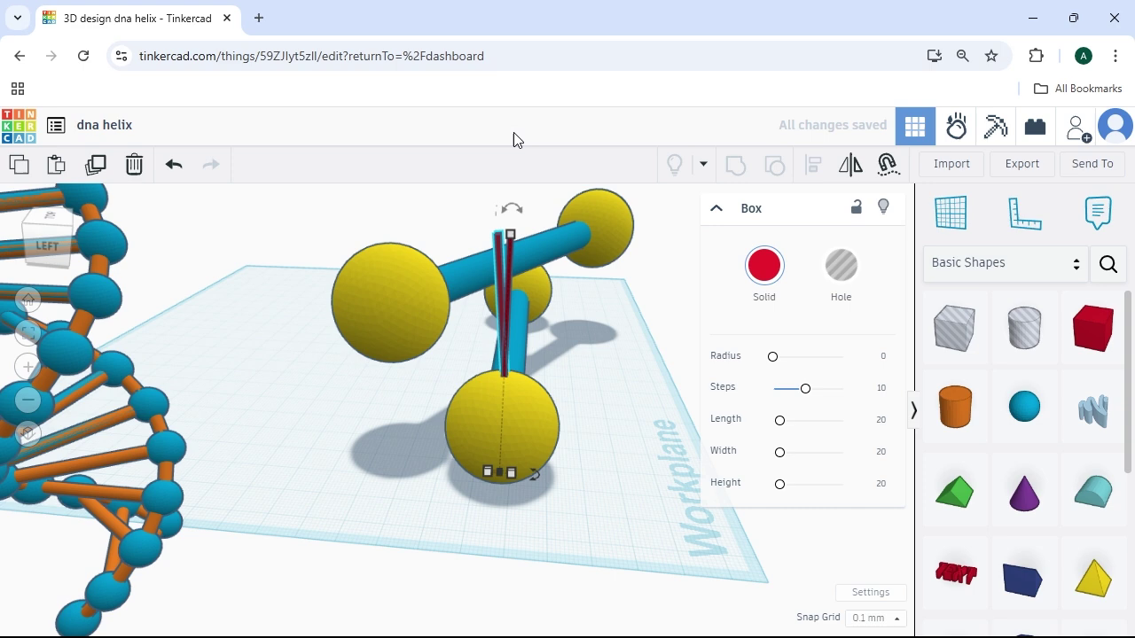
drag(512, 210, 512, 173)
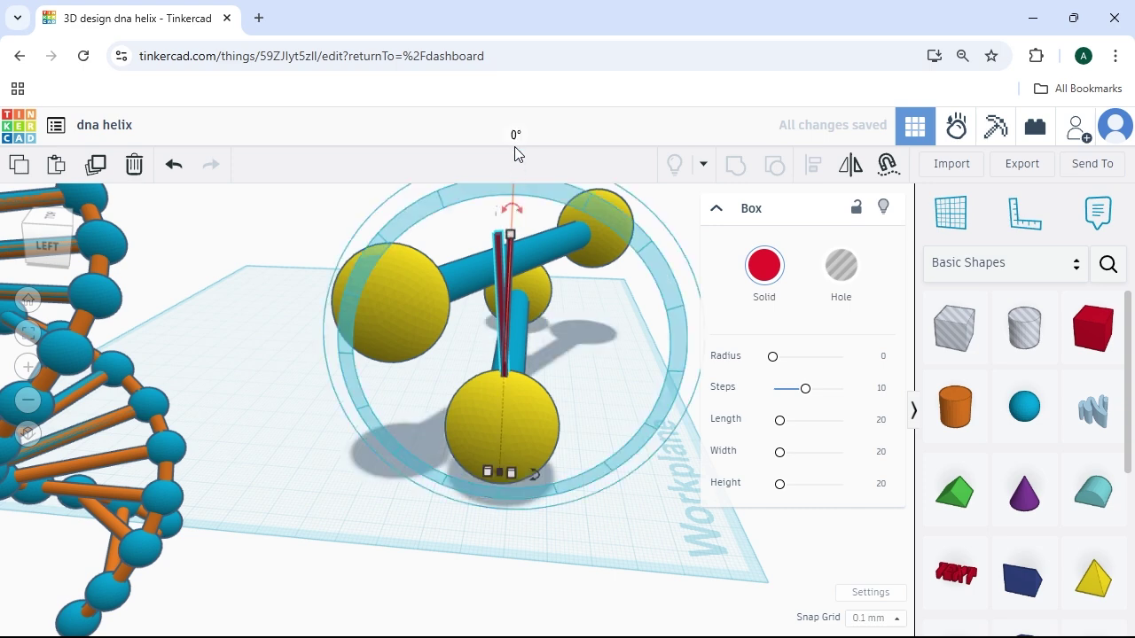
click(515, 134)
text(-5)
key(Return)
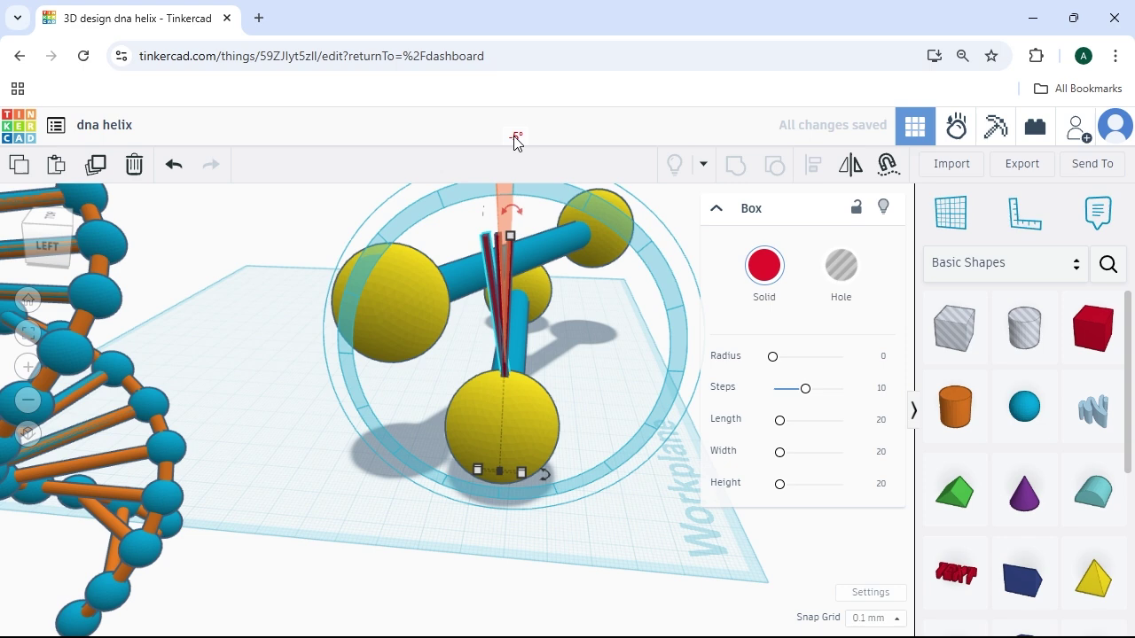
- Duplicate the rotated rod repeatedly into a fan, undo the extra copy, and select the fan
key(ctrl+d)
key(ctrl+d)
key(ctrl+d)
key(ctrl+d)
key(ctrl+d)
key(ctrl+d)
key(ctrl+d)
key(ctrl+d)
key(ctrl+d)
key(ctrl+d)
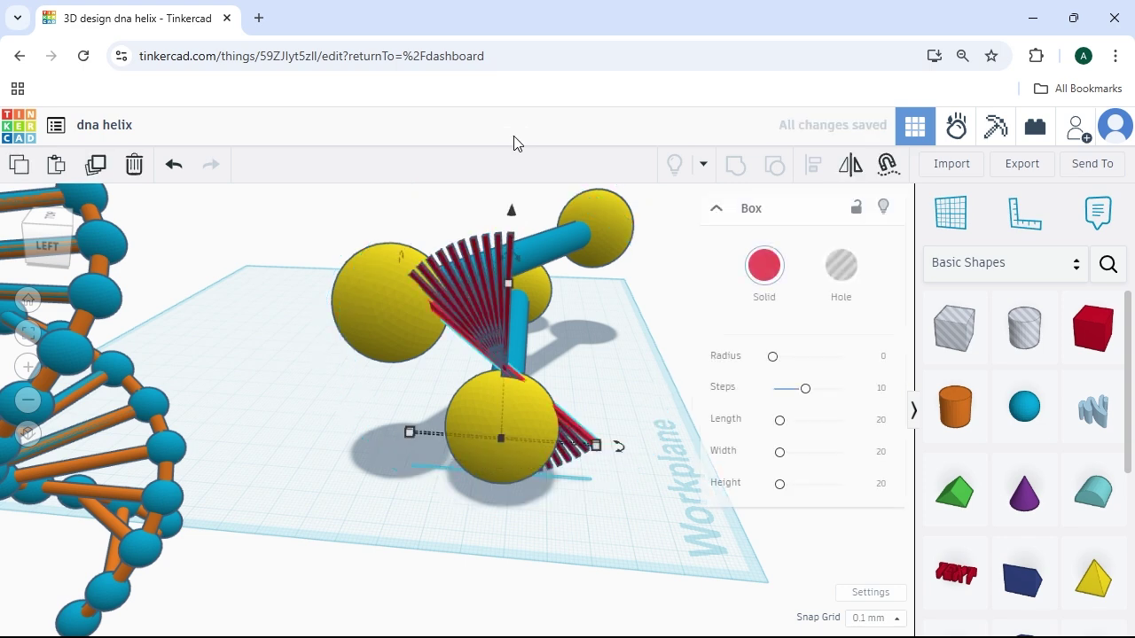
key(ctrl+d)
key(ctrl+d)
key(ctrl+d)
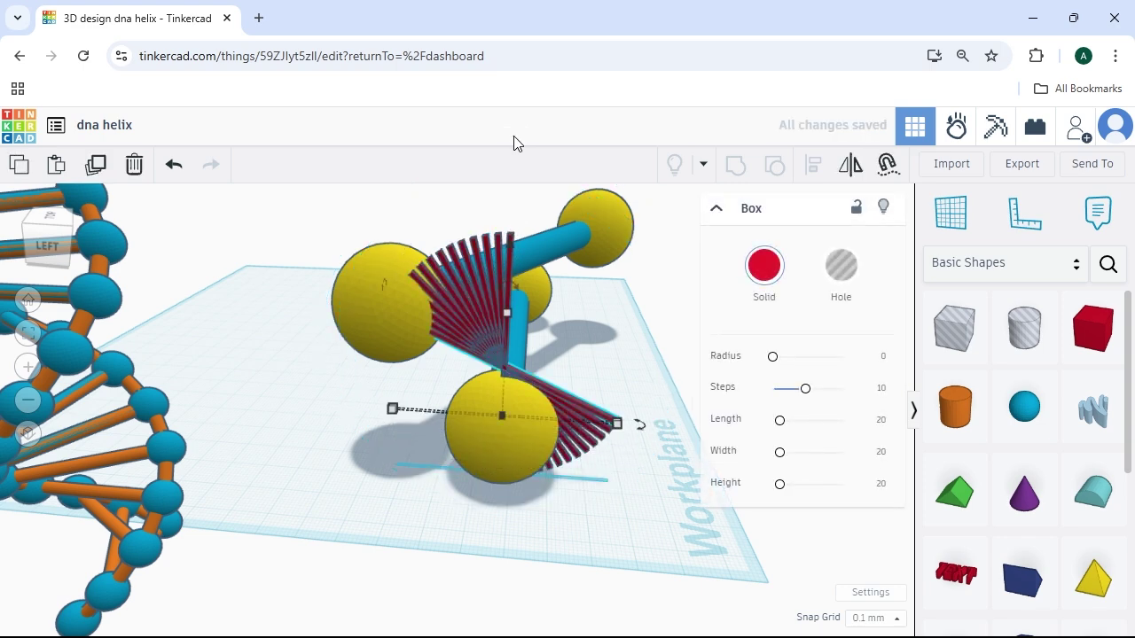
scroll(507, 285, up, 5)
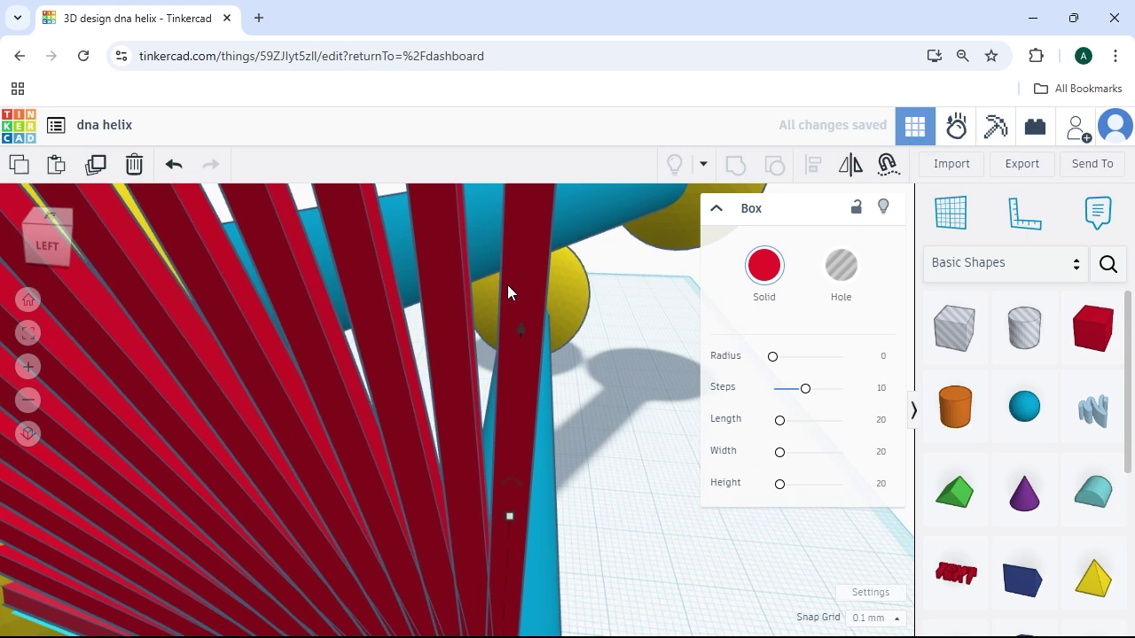
scroll(508, 285, down, 5)
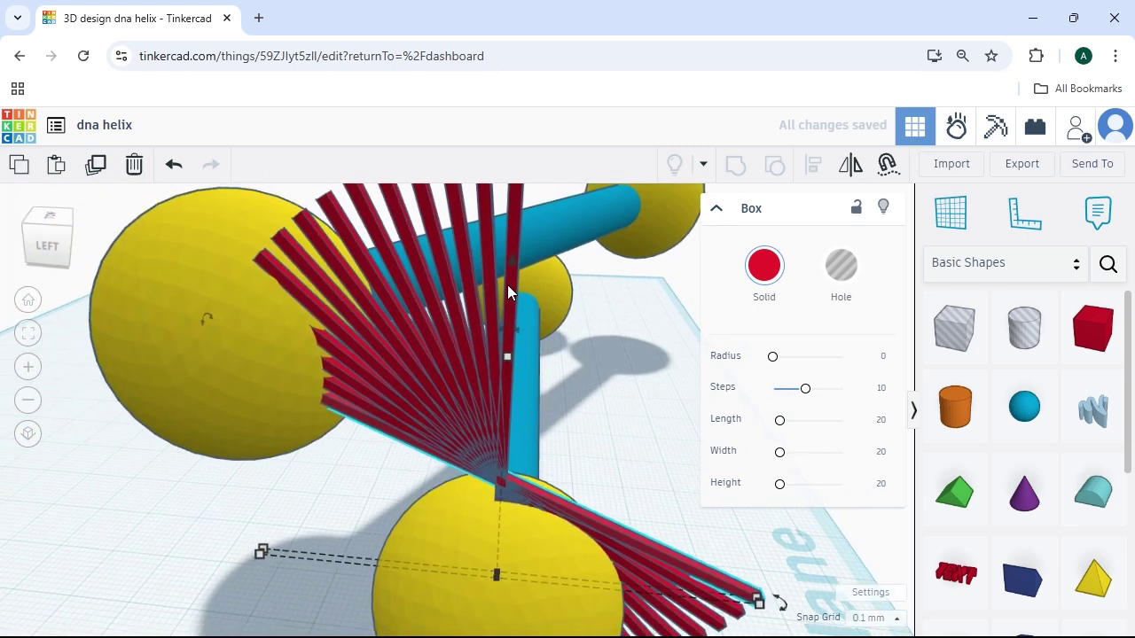
key(ctrl+d)
key(ctrl+d)
key(ctrl+d)
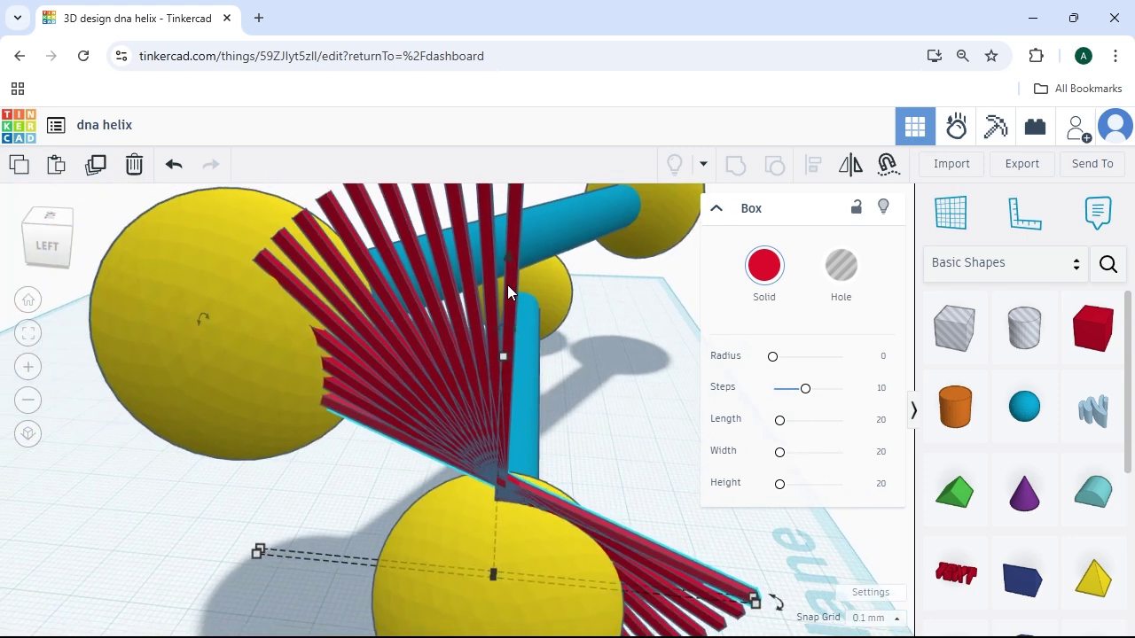
key(ctrl+d)
key(ctrl+d)
key(ctrl+d)
key(ctrl+d)
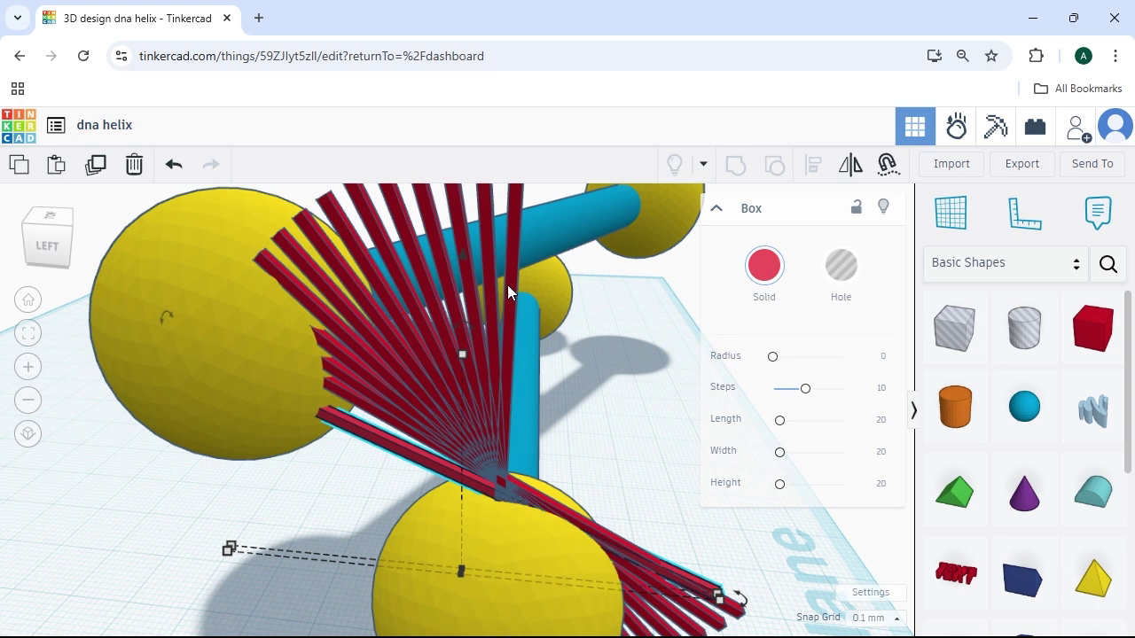
key(ctrl+z)
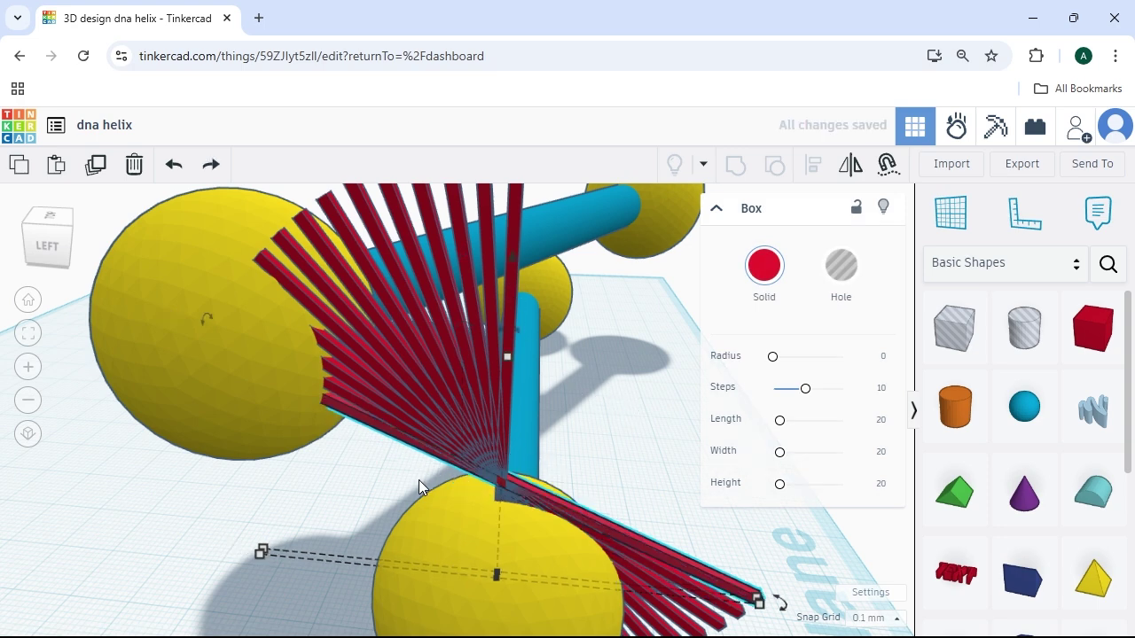
drag(418, 479, 524, 476)
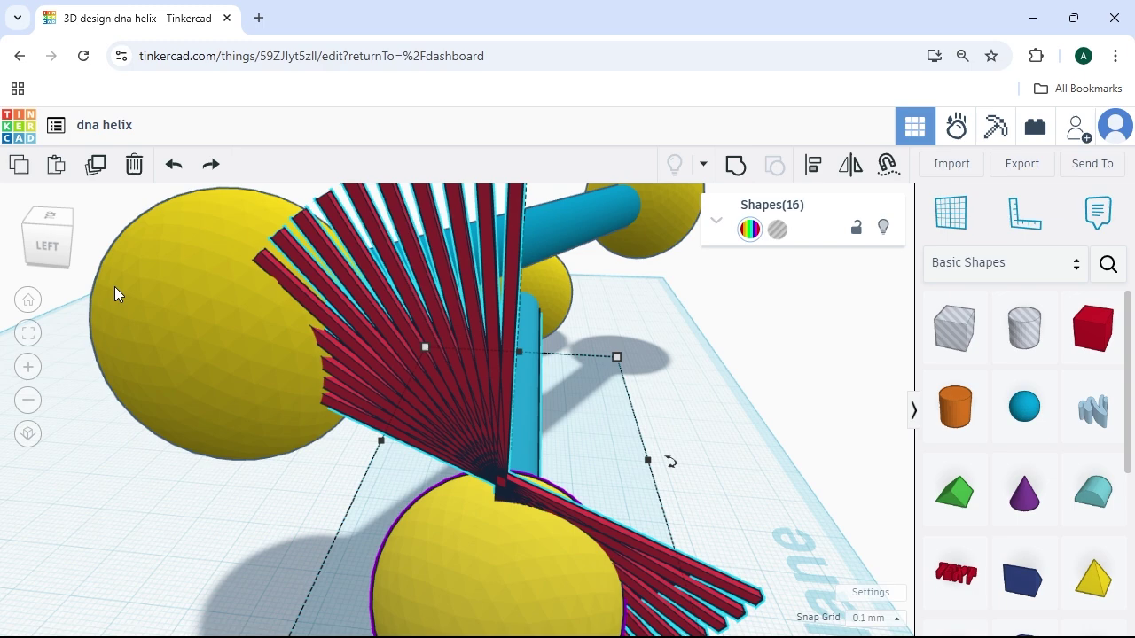
- Select the 14 red fan shapes and nudge them two steps left across the upper sphere
click(49, 255)
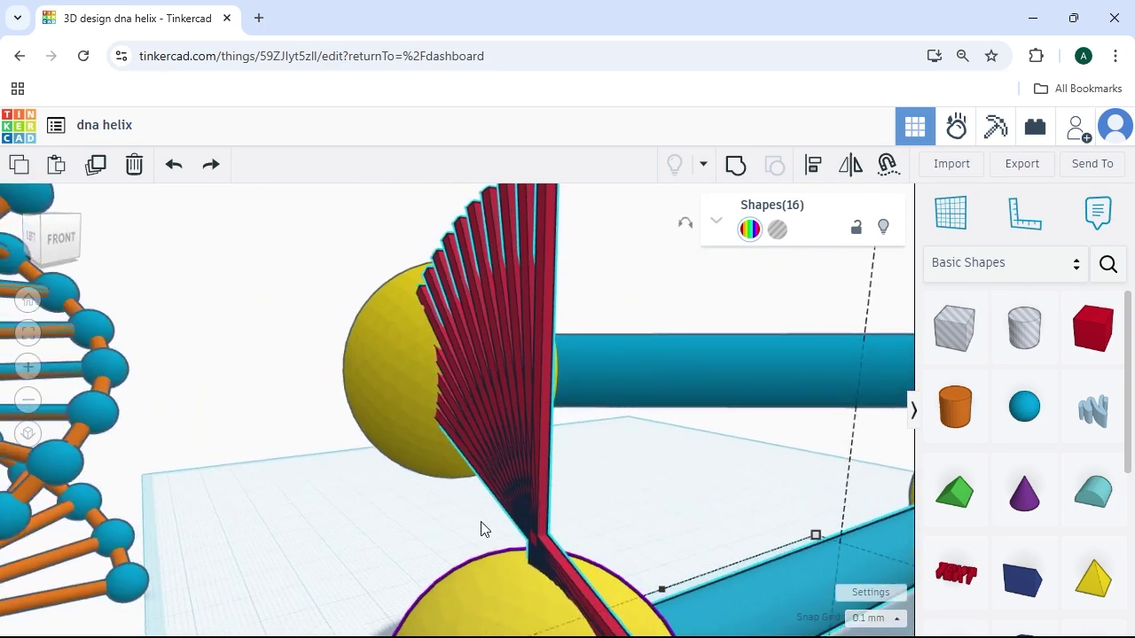
drag(480, 522, 594, 522)
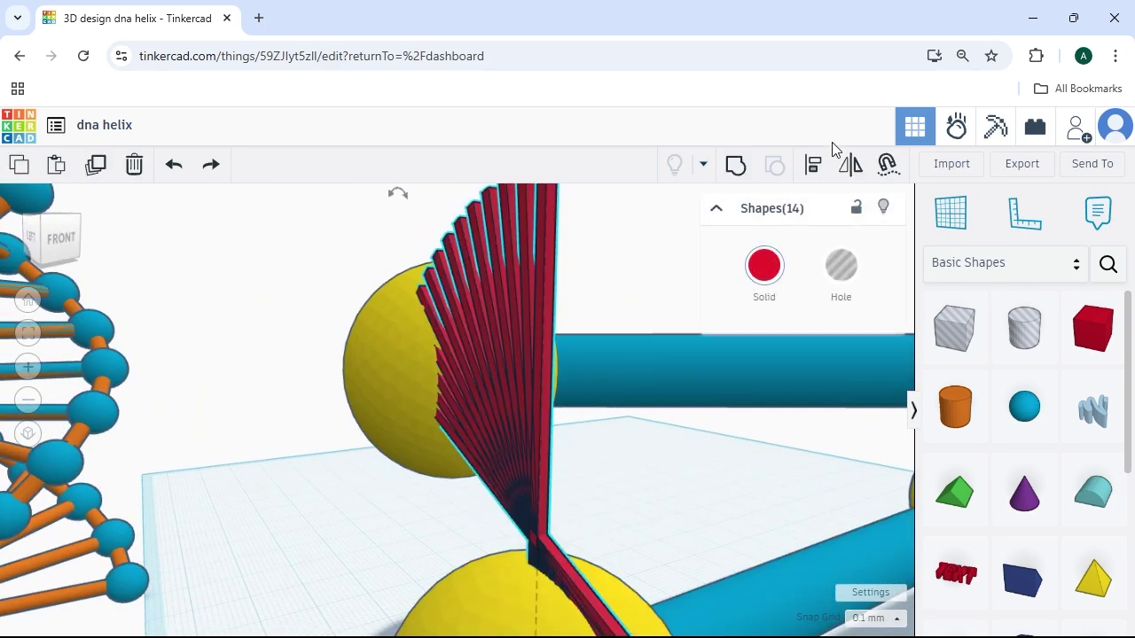
key(Left)
key(Left)
key(Left)
key(Left)
key(Left)
key(Left)
key(Left)
key(Left)
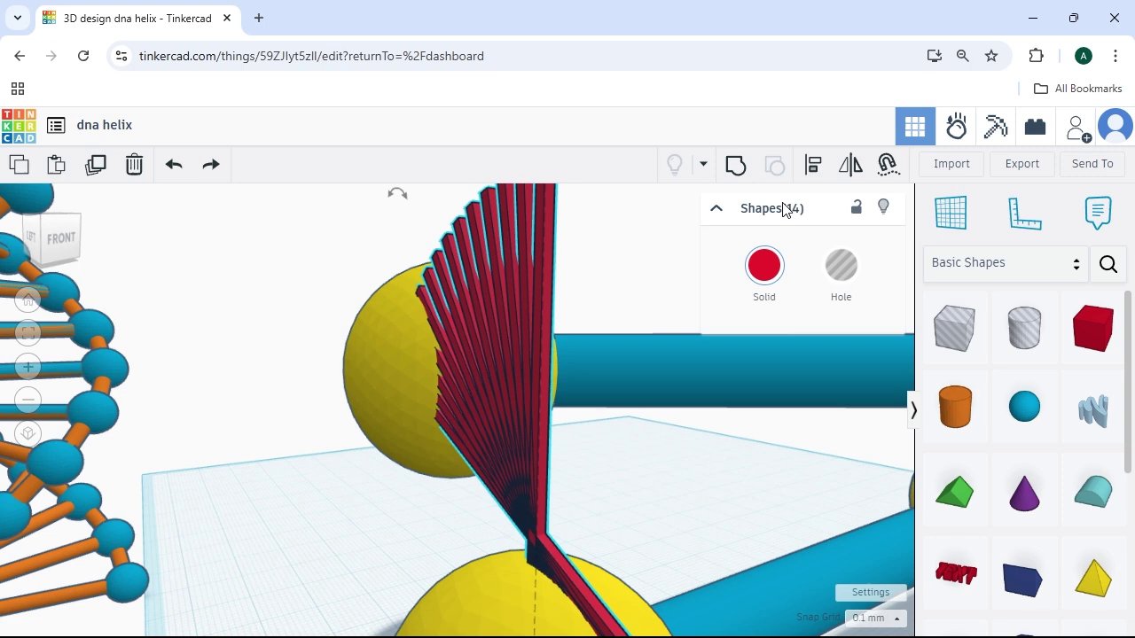
key(Left)
key(Left)
key(Left)
key(Left)
key(Left)
key(Left)
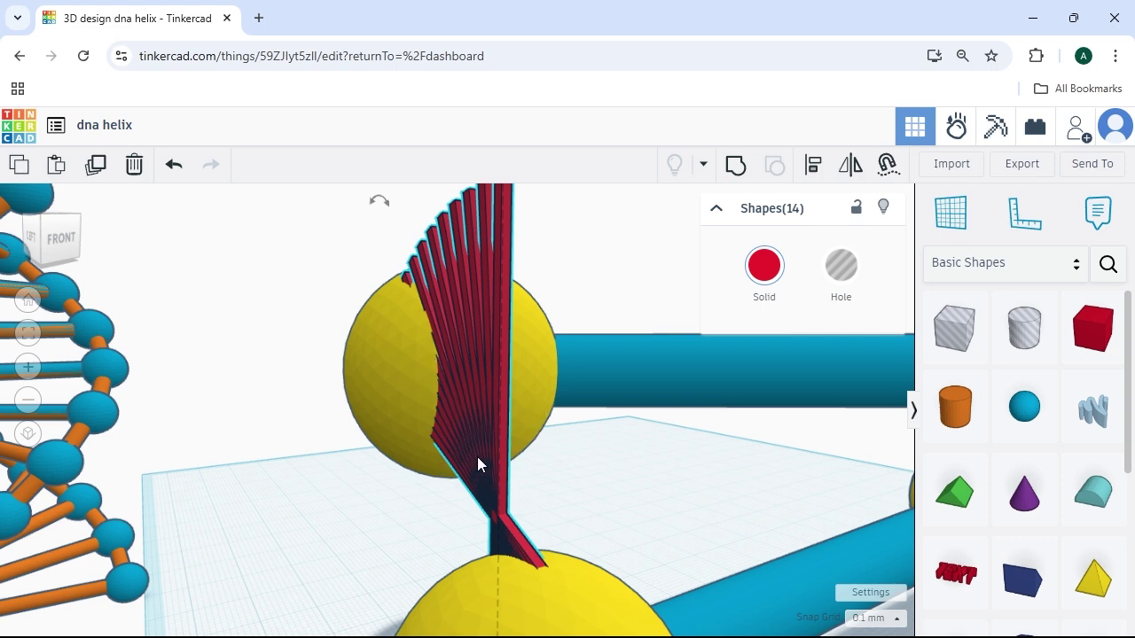
click(476, 546)
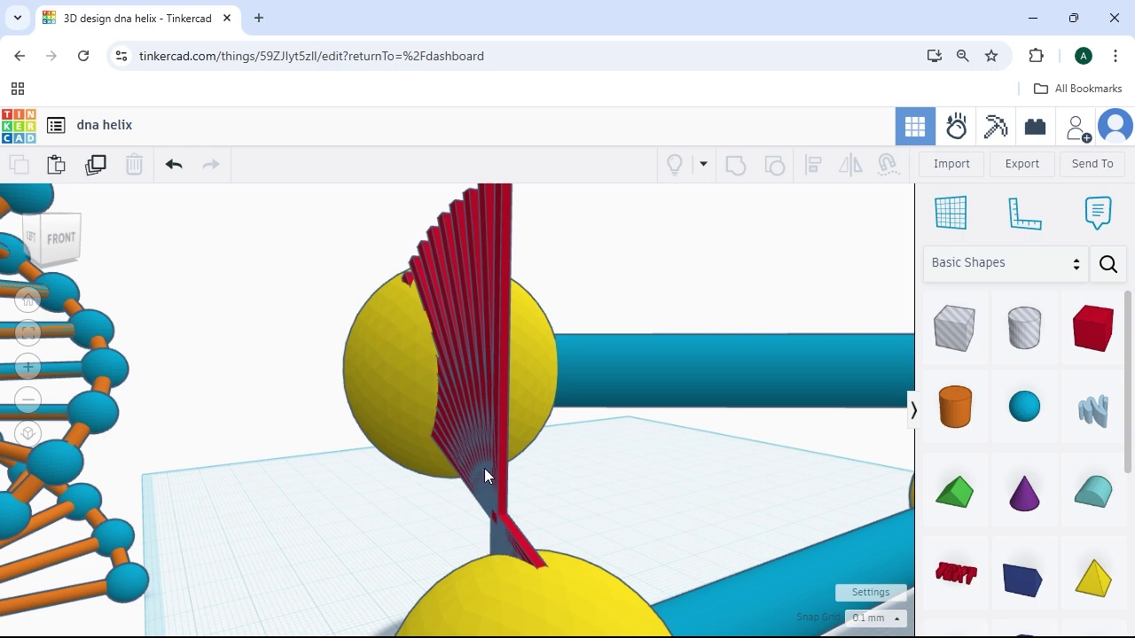
click(449, 434)
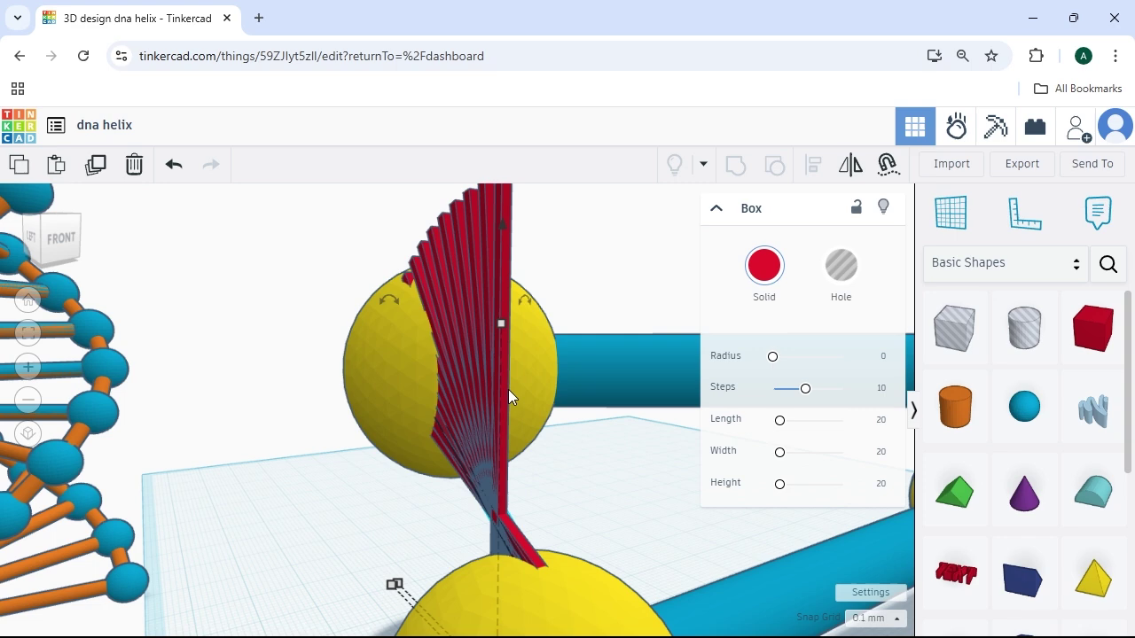
- Undo the accidental upper-sphere move and step the fan back two stages
drag(517, 377, 455, 387)
key(ctrl+z)
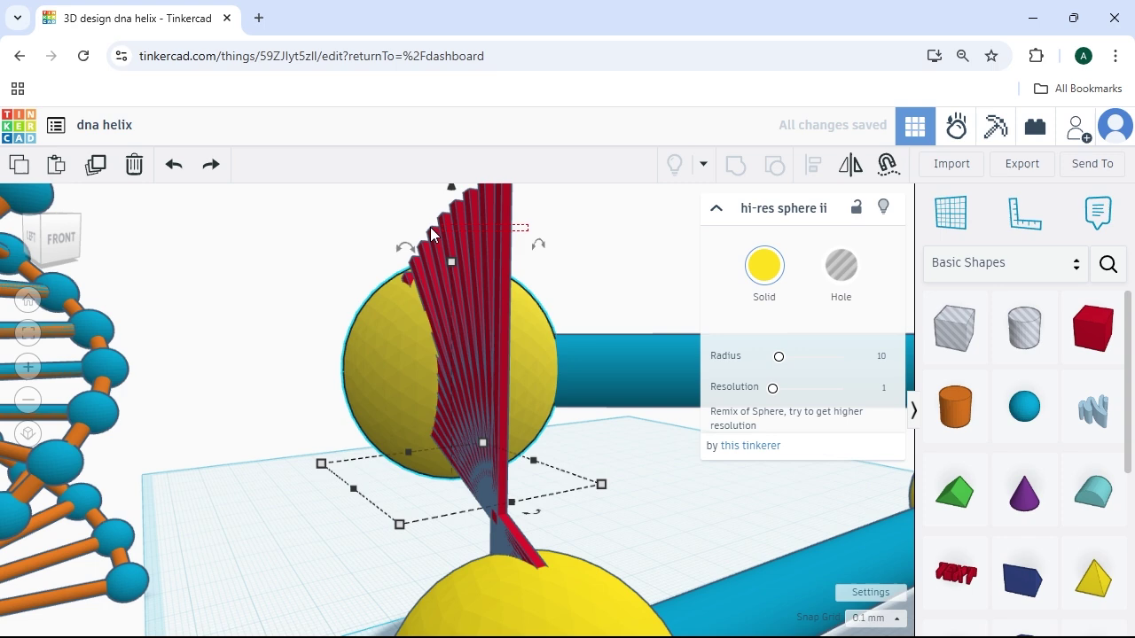
key(ctrl+z)
key(ctrl+z)
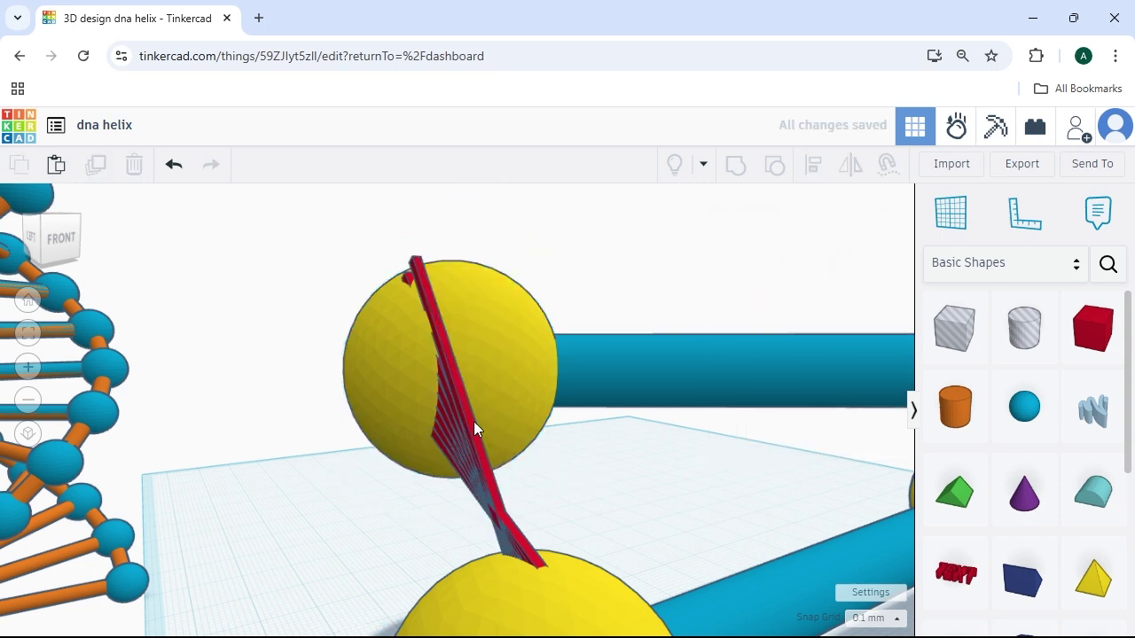
key(ctrl+z)
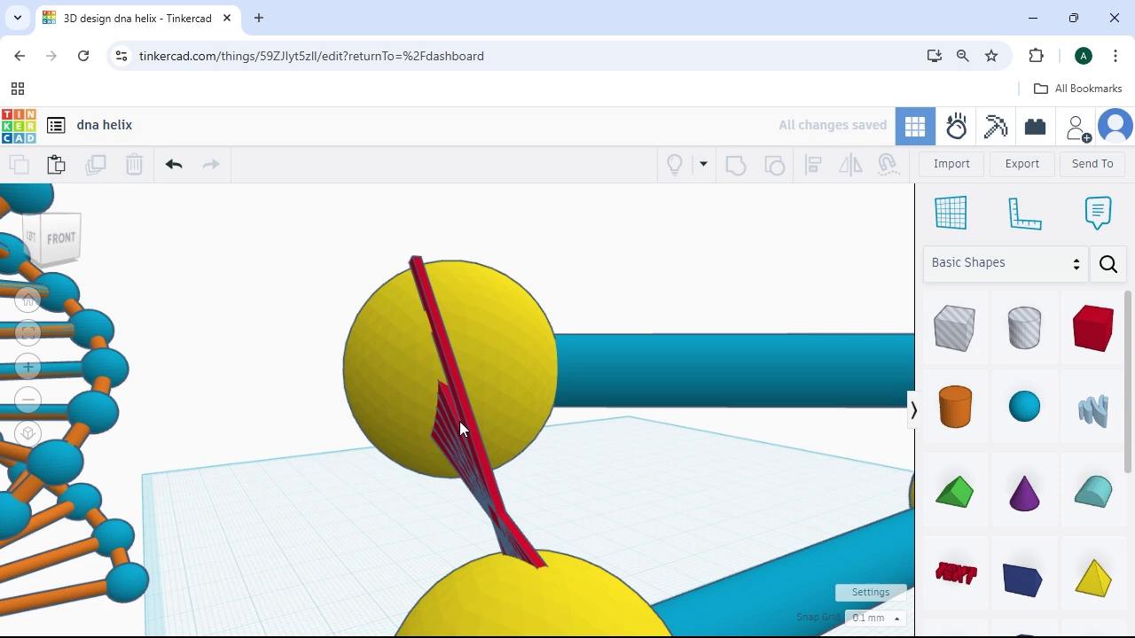
- Delete the long red plate poking past the upper sphere and select the remaining stub
click(459, 421)
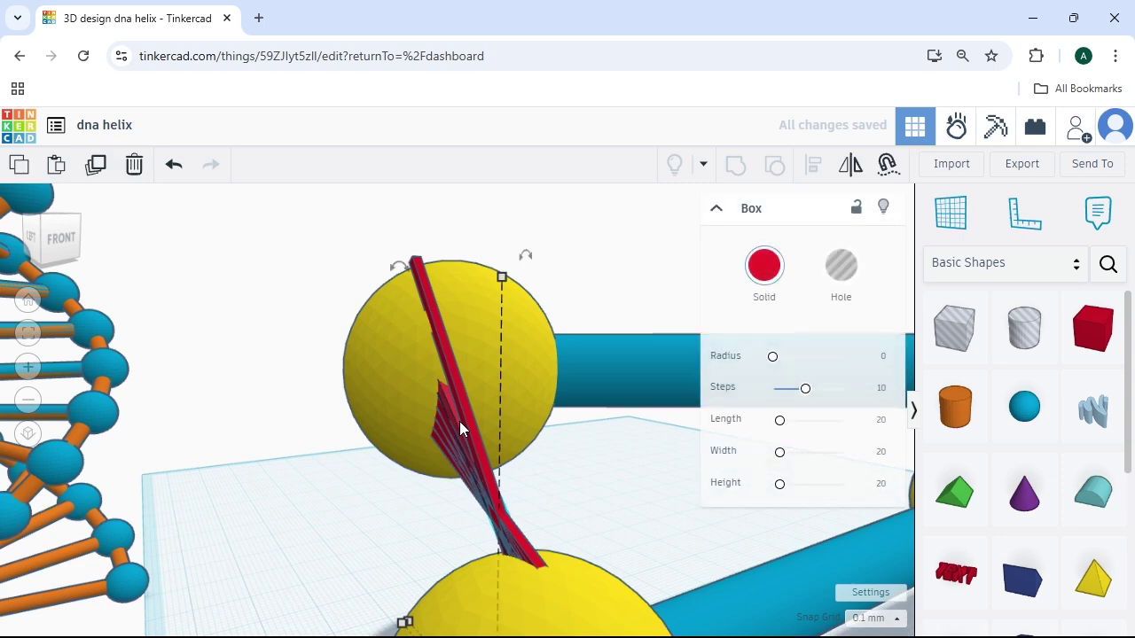
key(Delete)
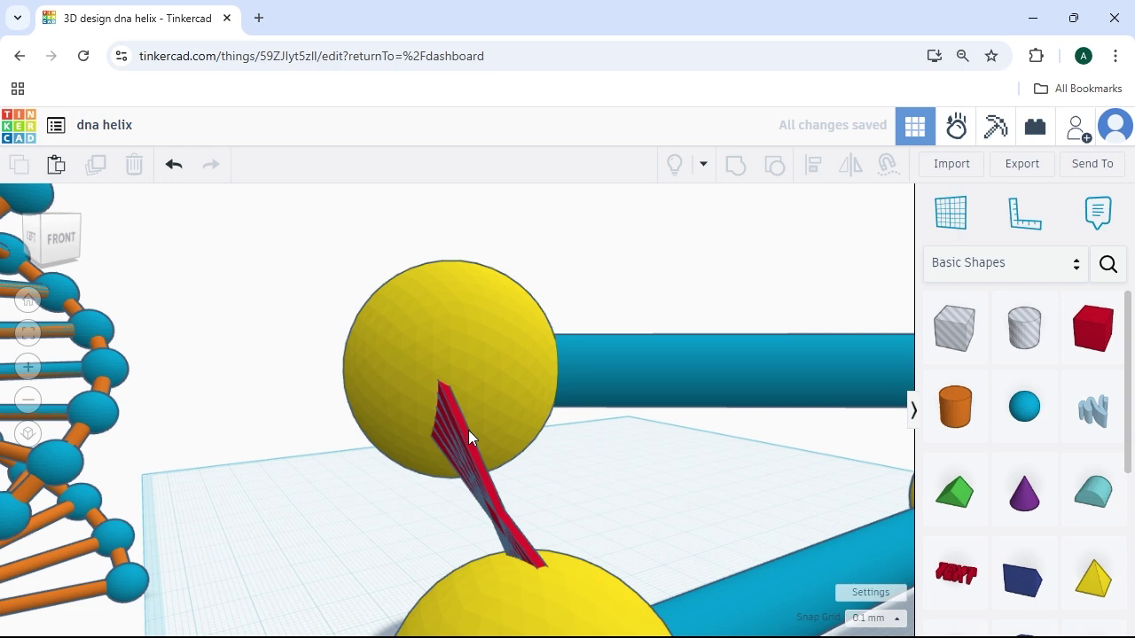
click(465, 433)
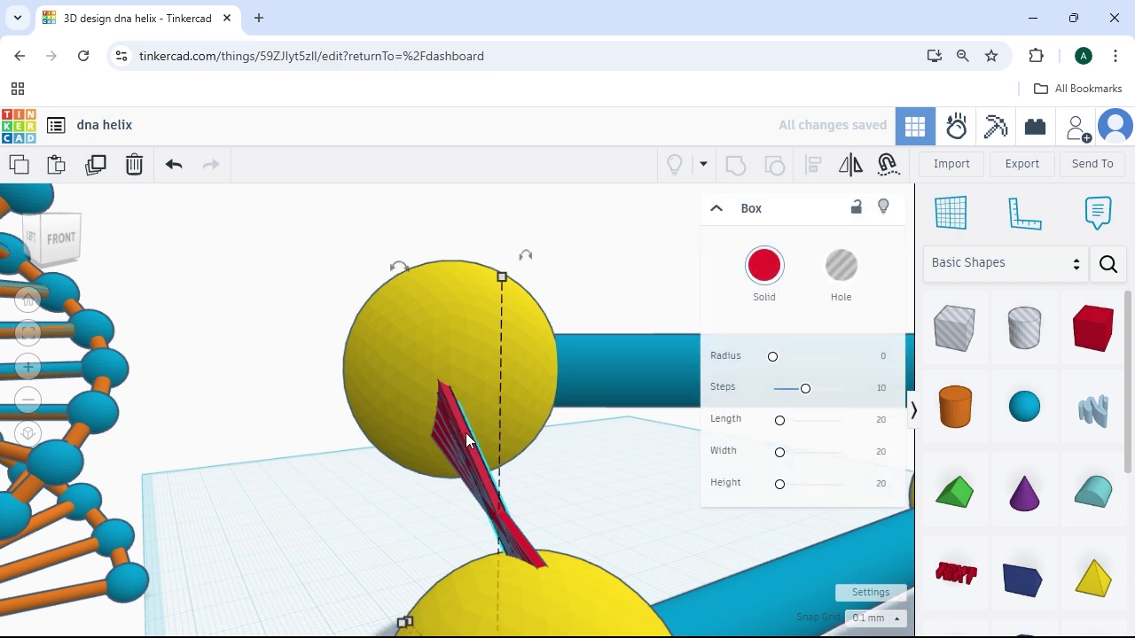
scroll(473, 374, down, 3)
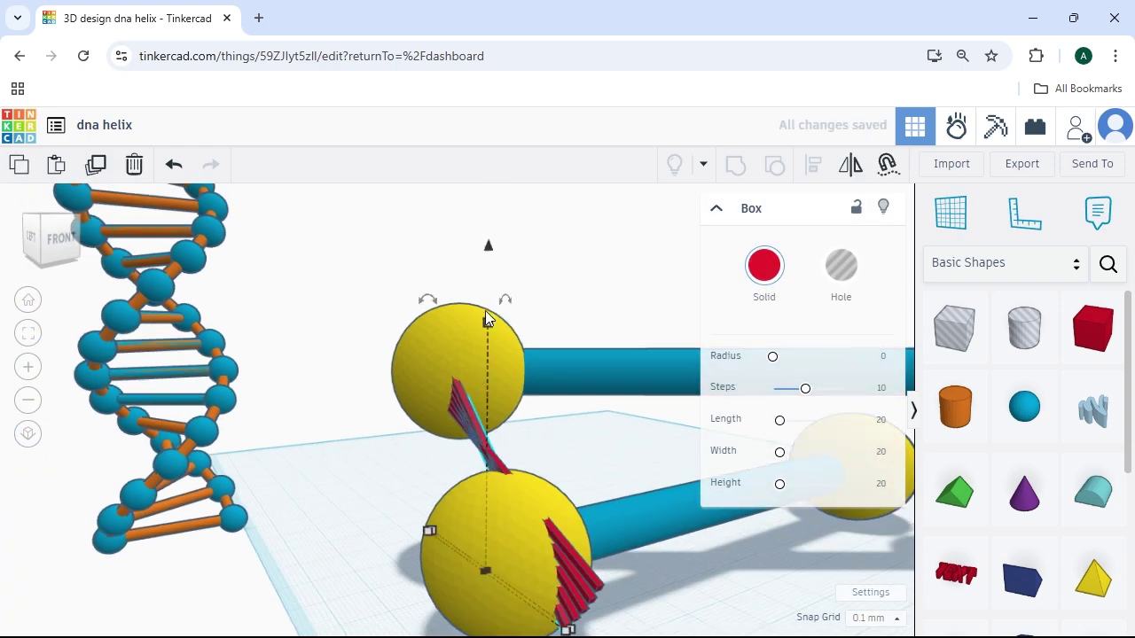
scroll(438, 321, down, 3)
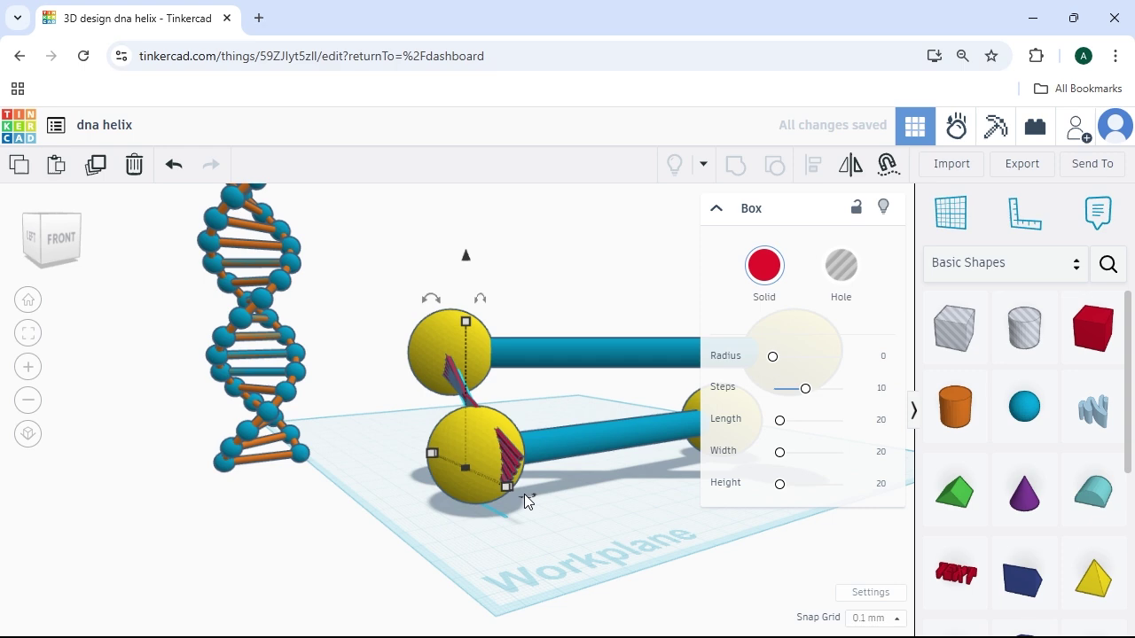
- Enter a new rotation angle for the lower sphere's red plate
click(527, 496)
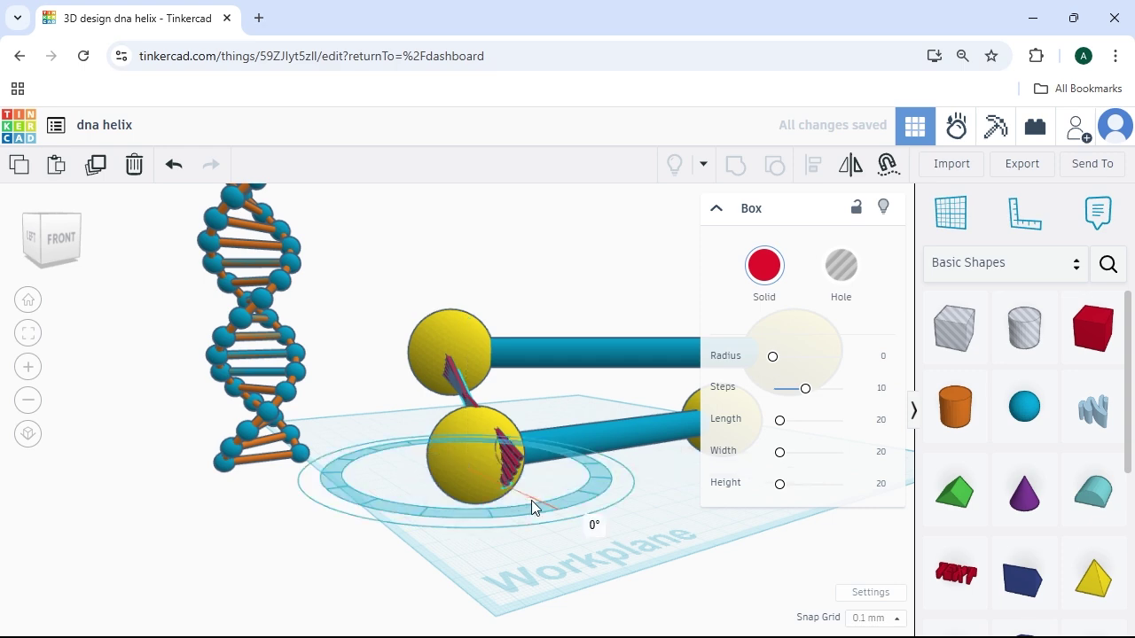
click(595, 524)
key(Return)
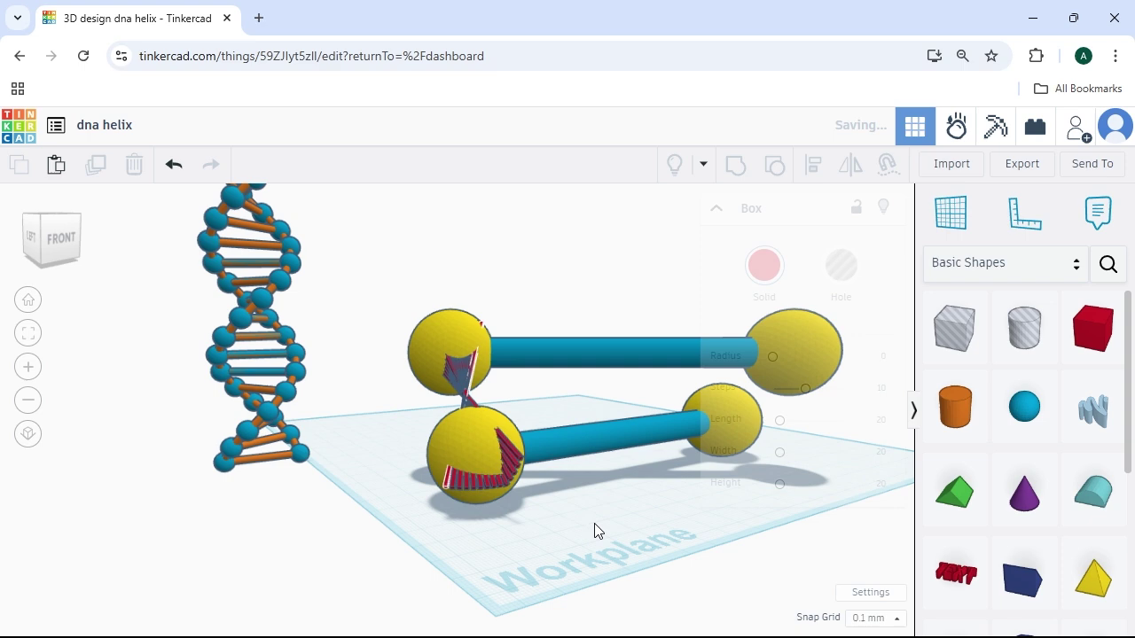
scroll(484, 367, up, 5)
scroll(484, 367, down, 3)
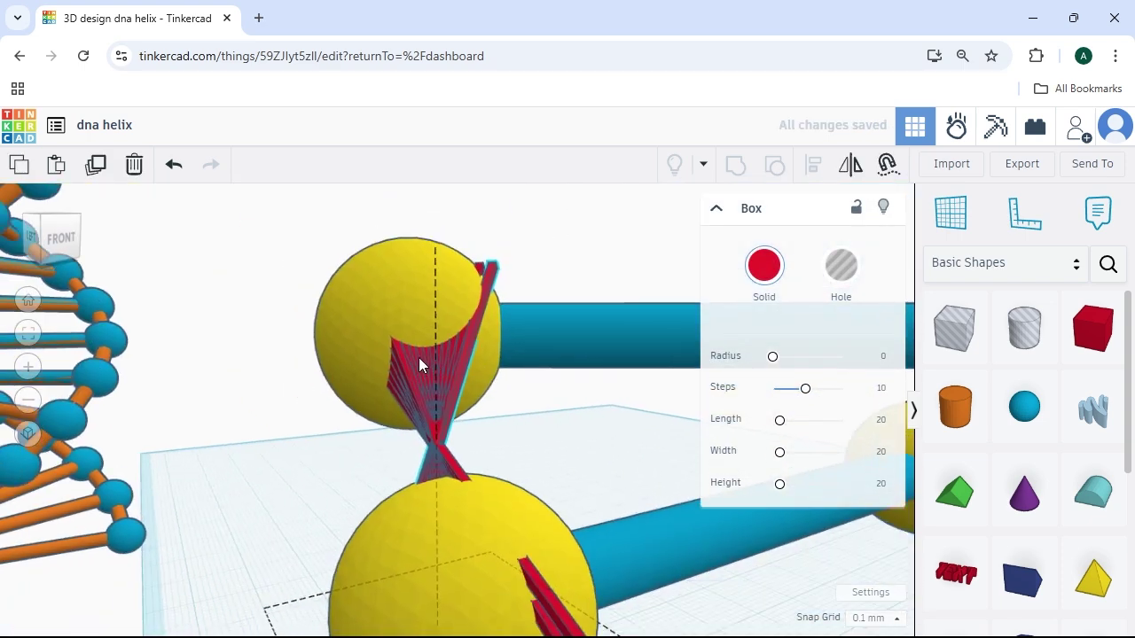
- Select all 15 red twisted plates and delete them
click(419, 359)
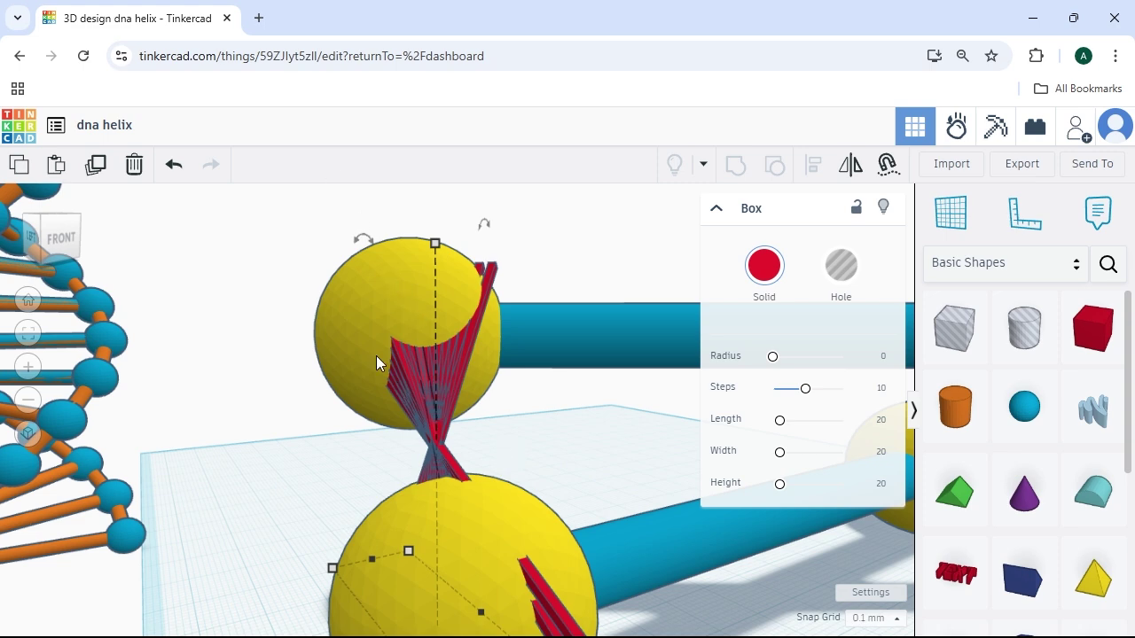
click(410, 455)
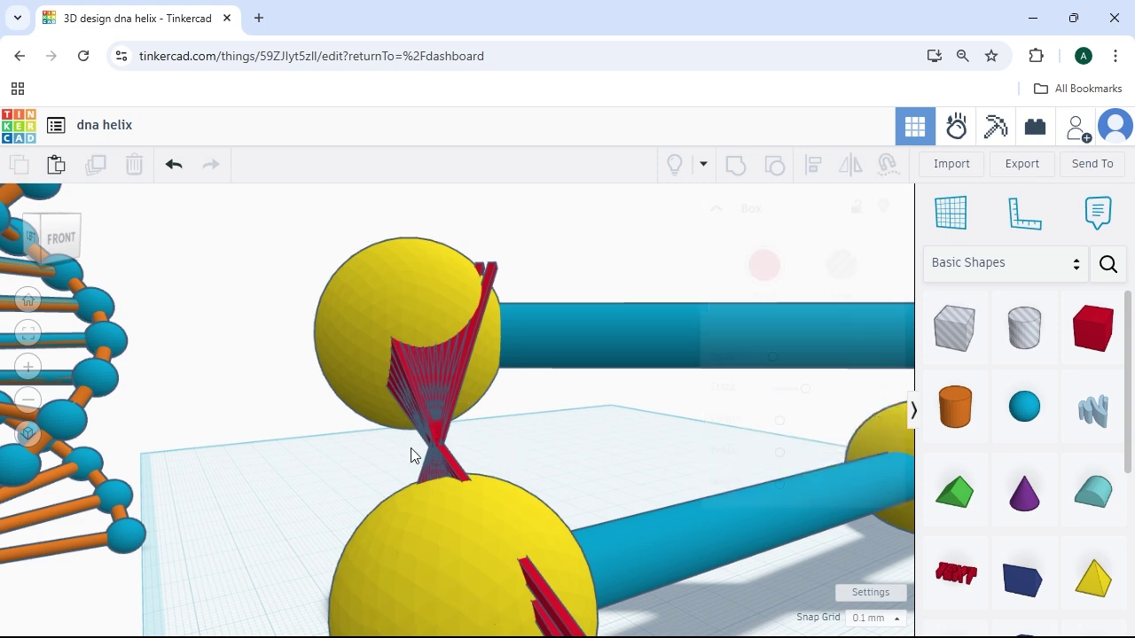
drag(509, 444, 512, 444)
key(Delete)
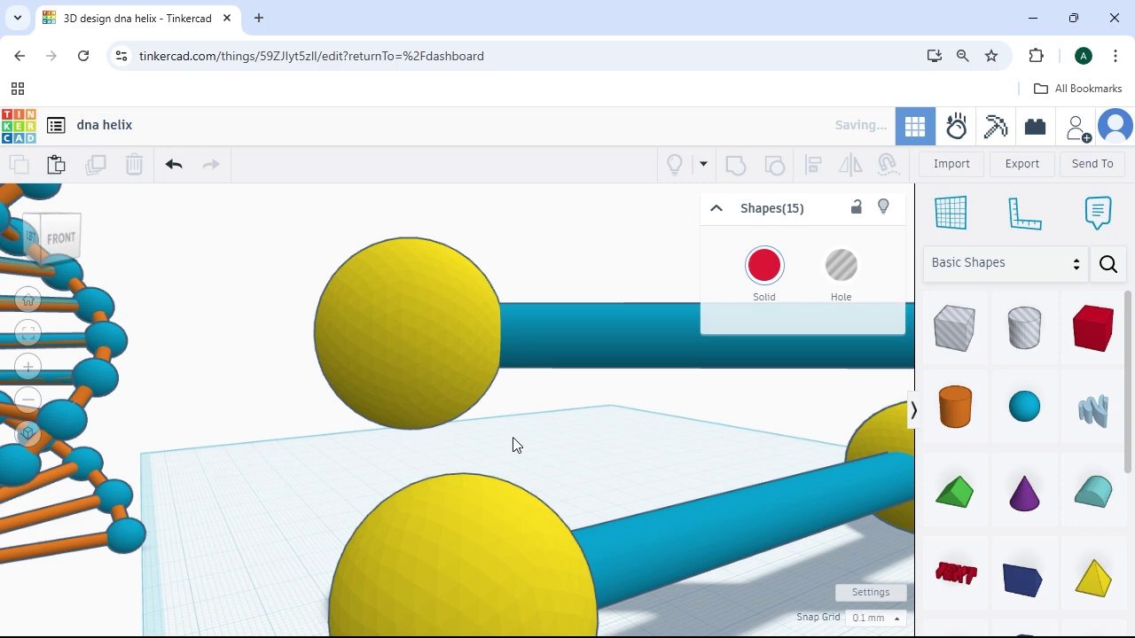
scroll(512, 443, down, 5)
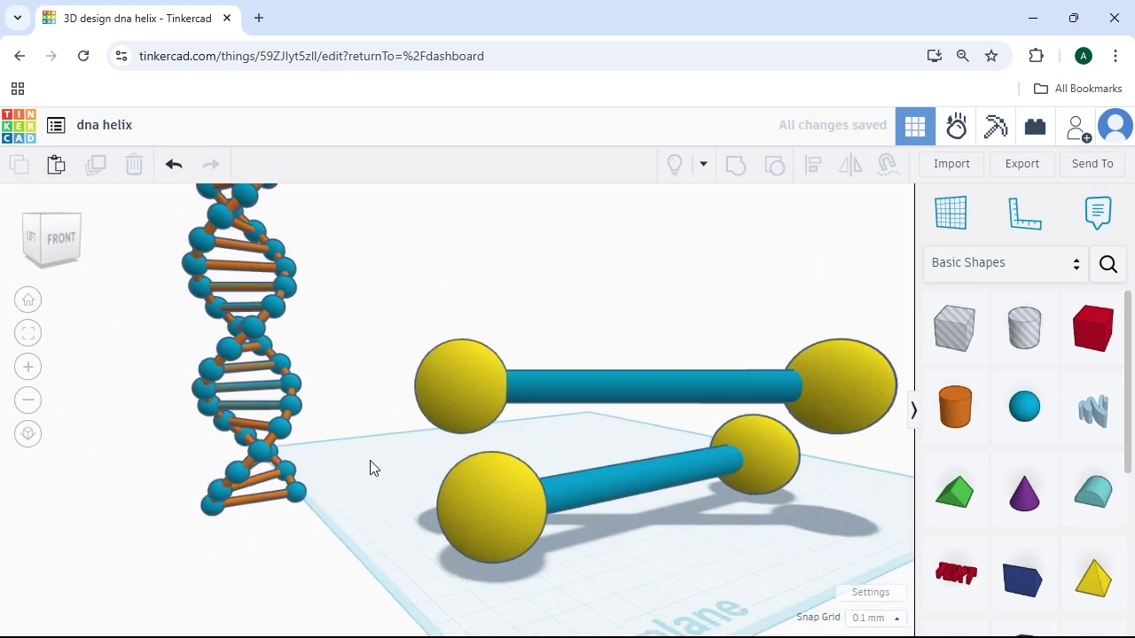
scroll(369, 461, down, 2)
- Pull the front dumbbell's connecting cylinder off, stand it upright at 90°, and move it left
click(1032, 337)
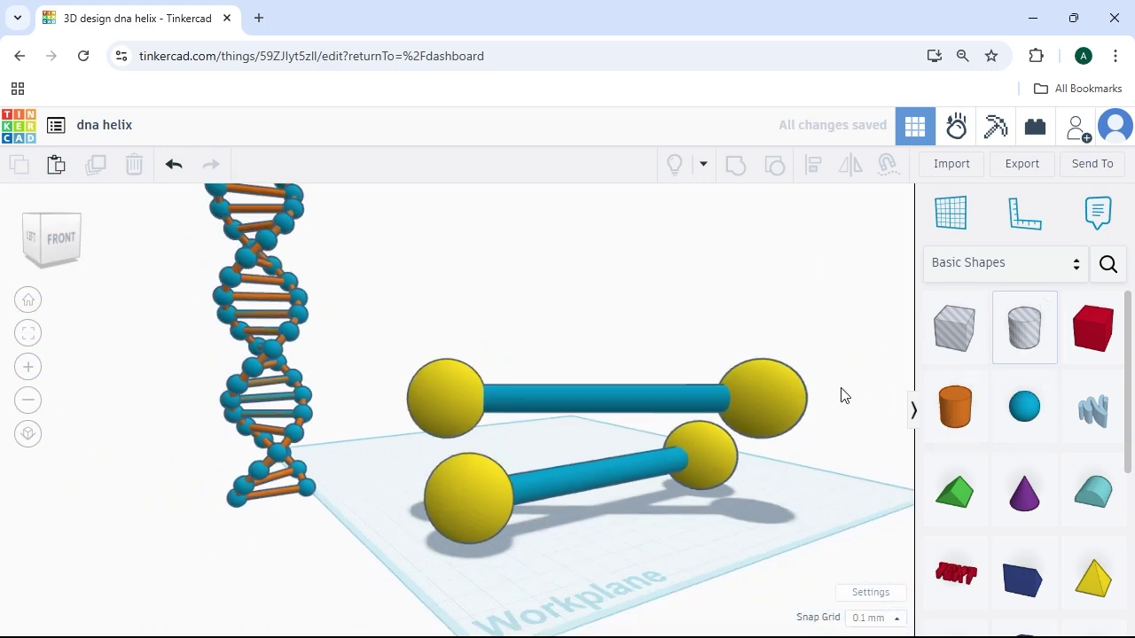
click(653, 481)
click(563, 499)
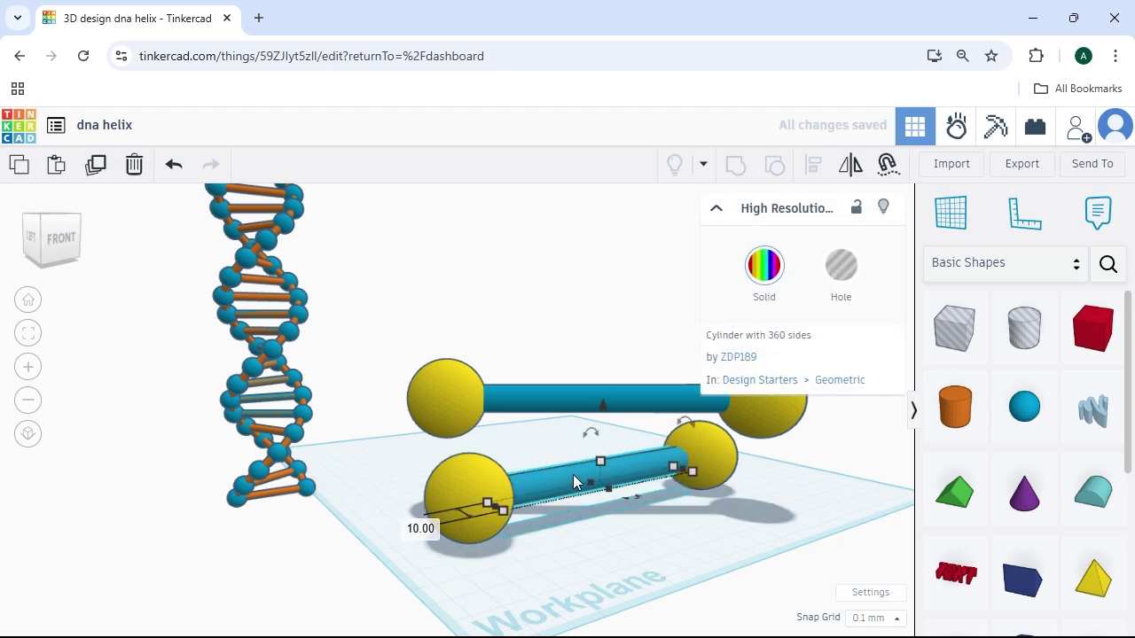
drag(574, 481, 504, 508)
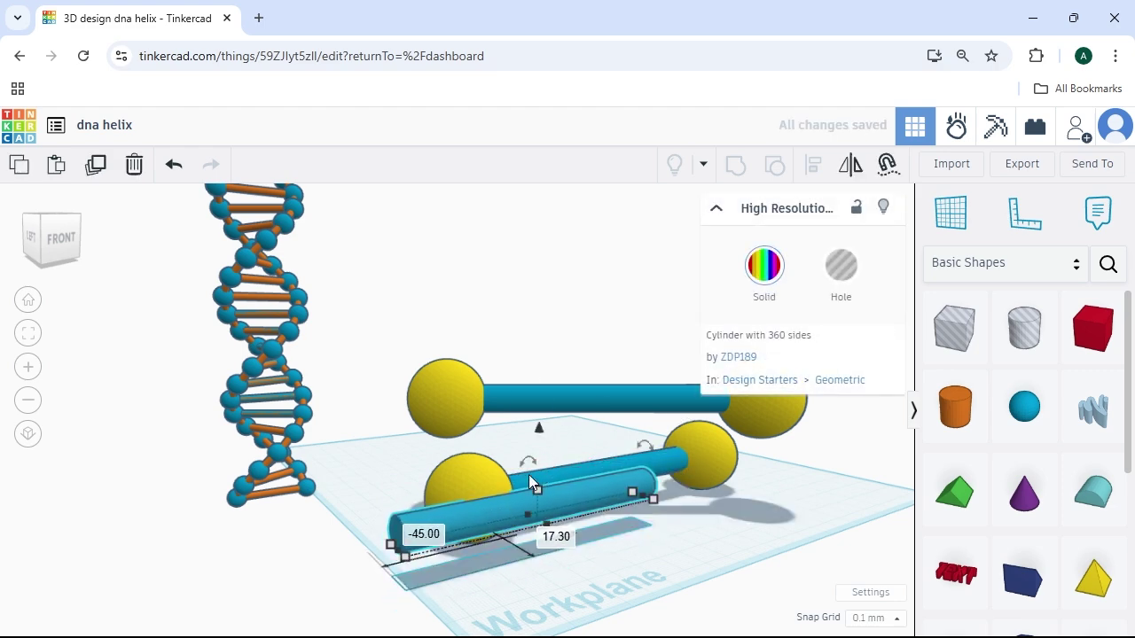
drag(529, 463, 532, 465)
drag(528, 463, 475, 512)
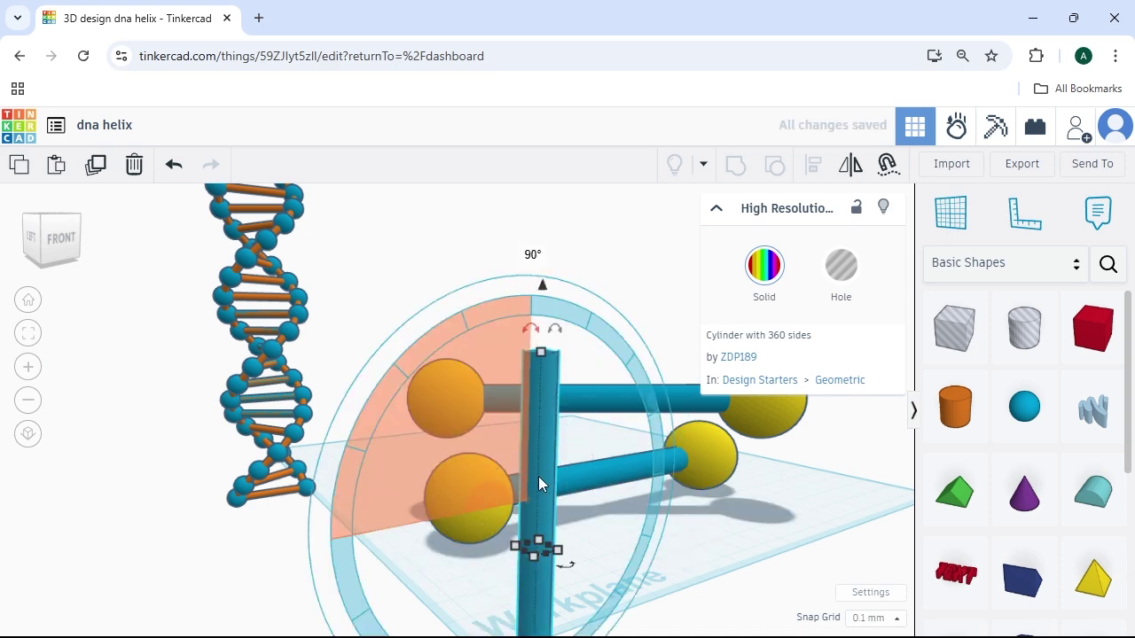
drag(538, 476, 483, 470)
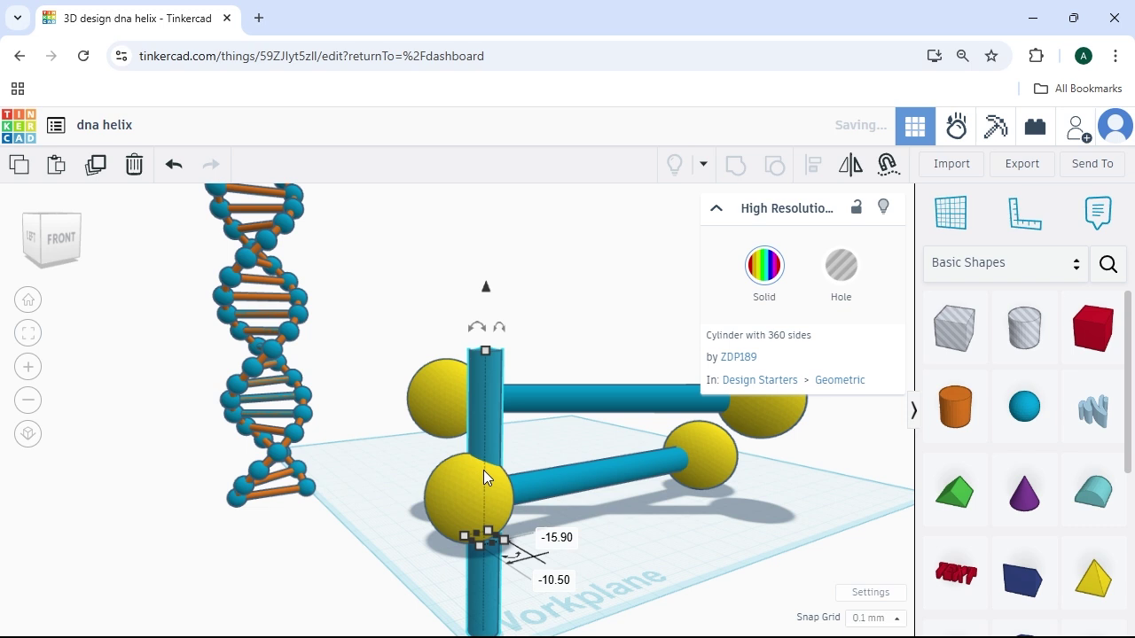
- Shorten the cylinder to 25 mm high and raise it 9.50 above the workplane
drag(479, 353, 534, 537)
click(567, 577)
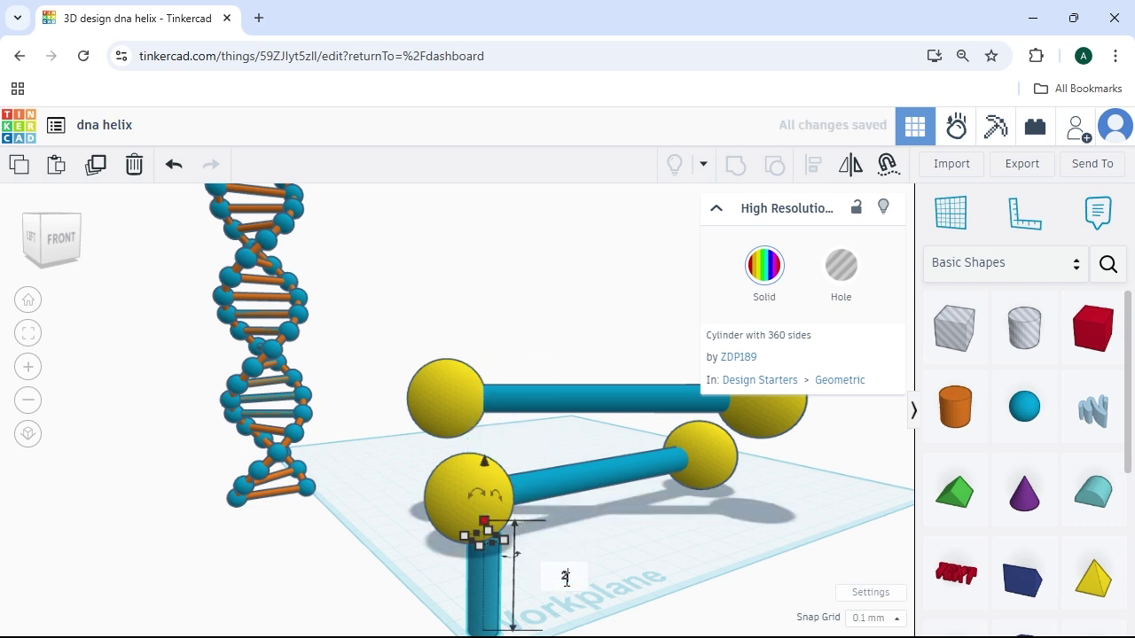
key(Return)
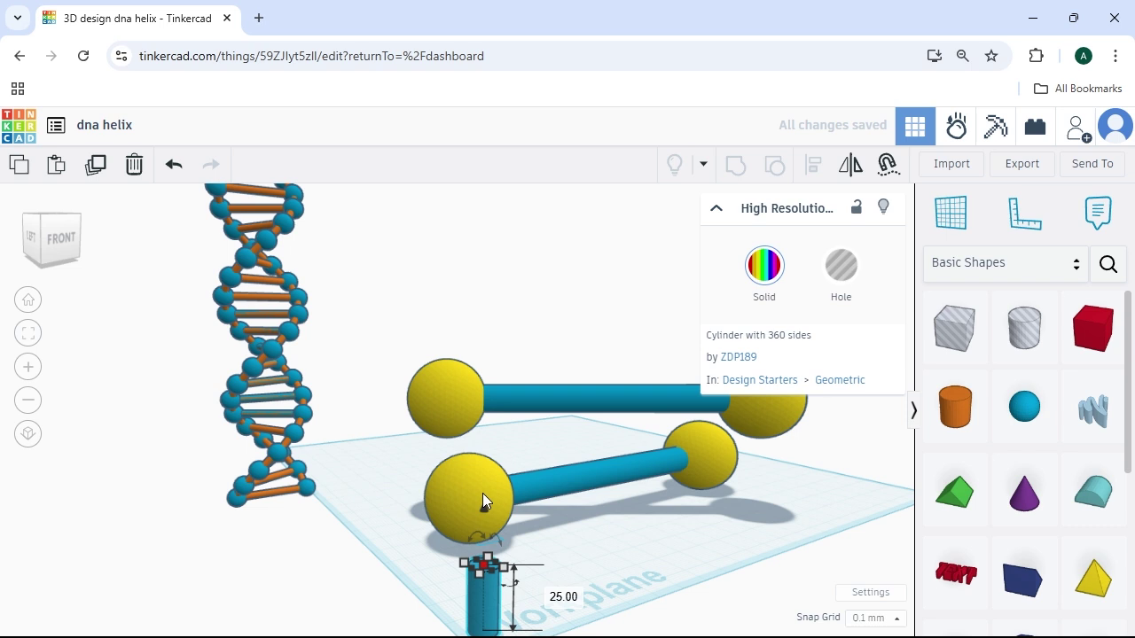
drag(486, 505, 477, 376)
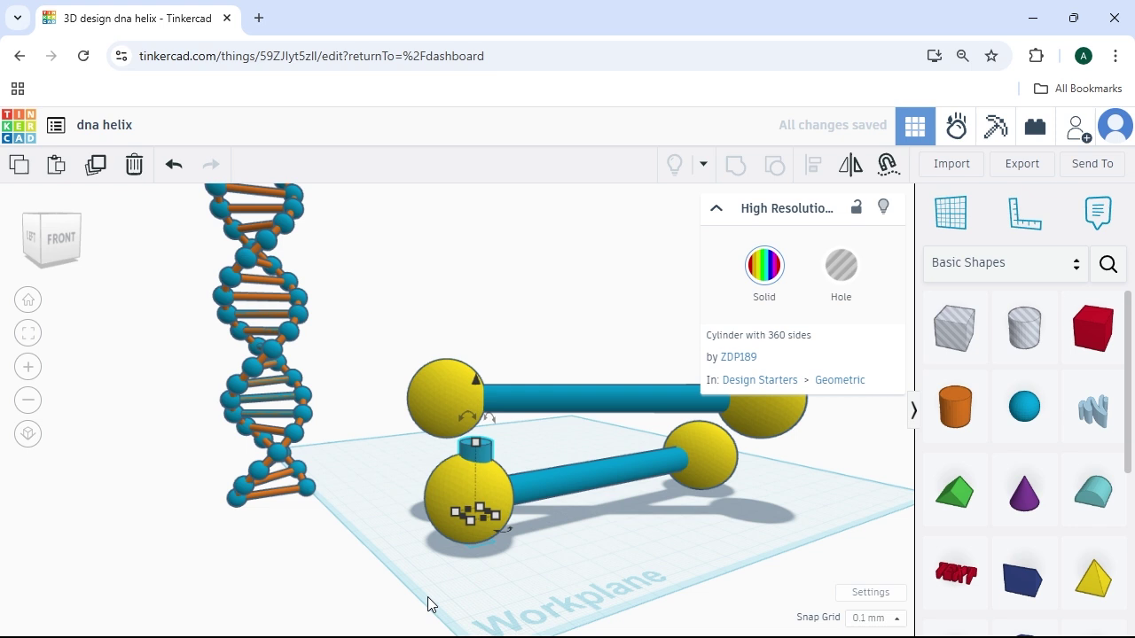
- Align the cylinder to the lower-left sphere's centre along both horizontal axes
click(467, 465)
shift+click(479, 450)
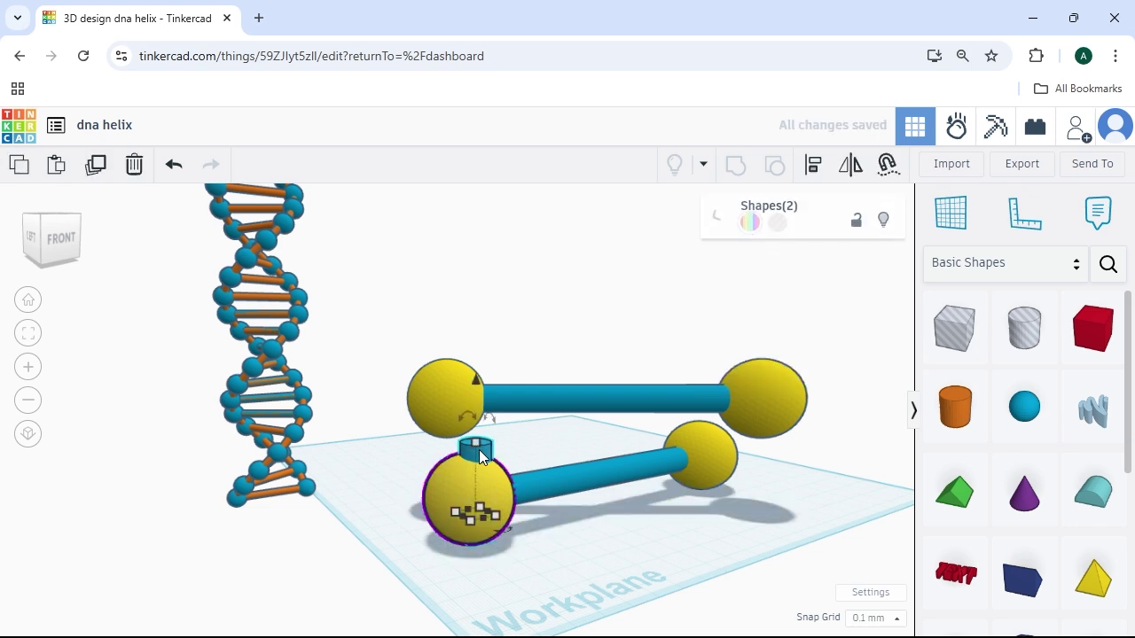
click(812, 167)
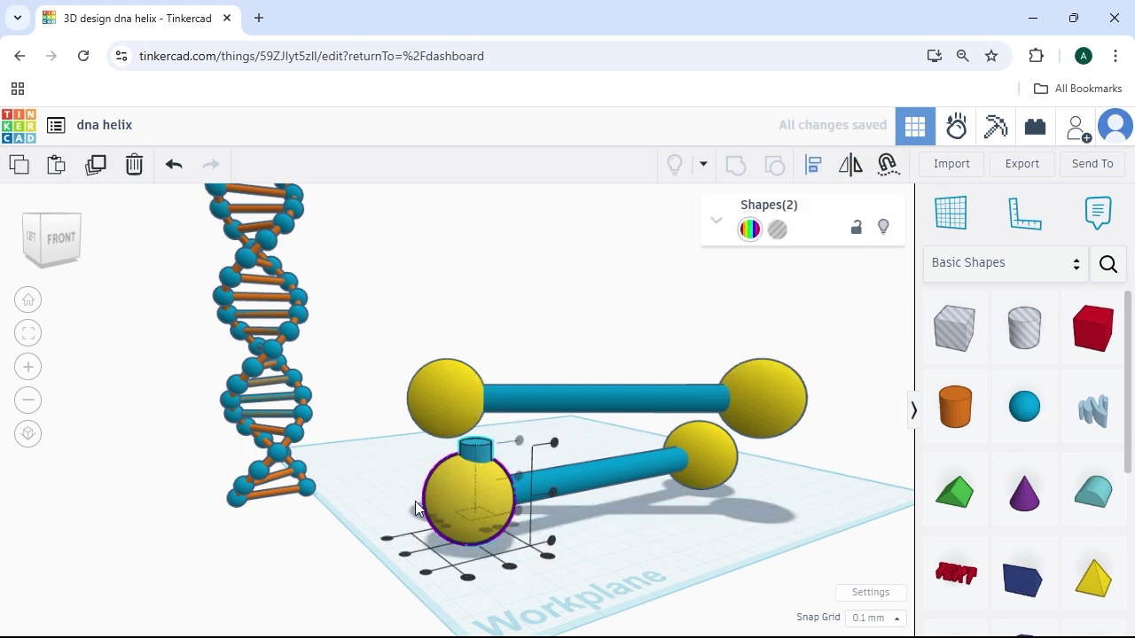
click(403, 556)
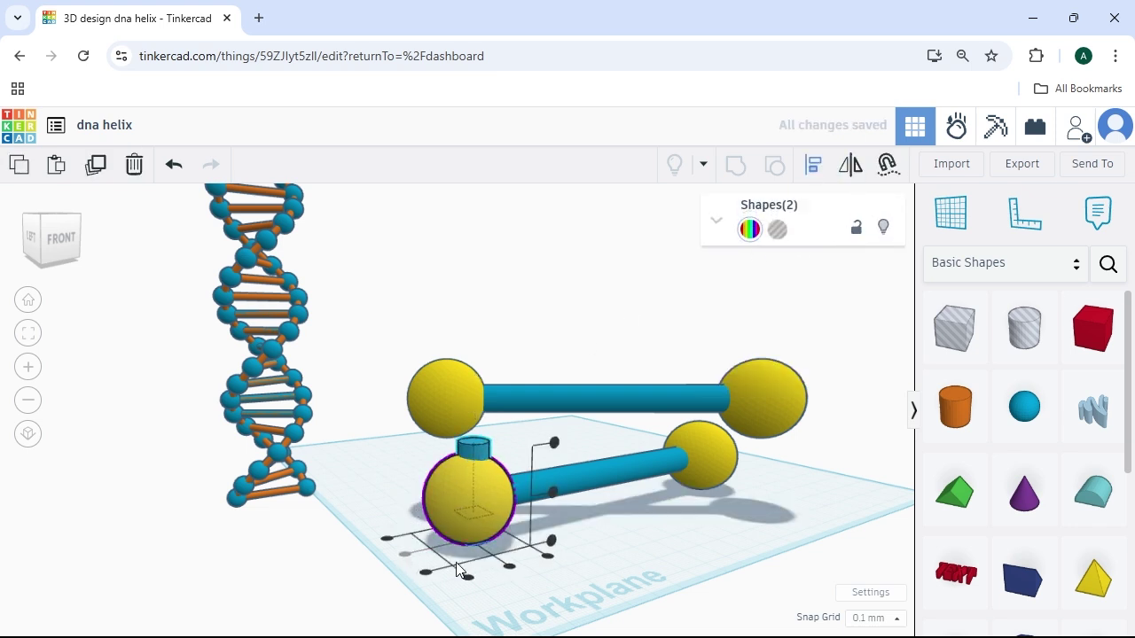
click(508, 567)
- Stretch the cylinder taller toward the upper sphere
scroll(458, 467, up, 3)
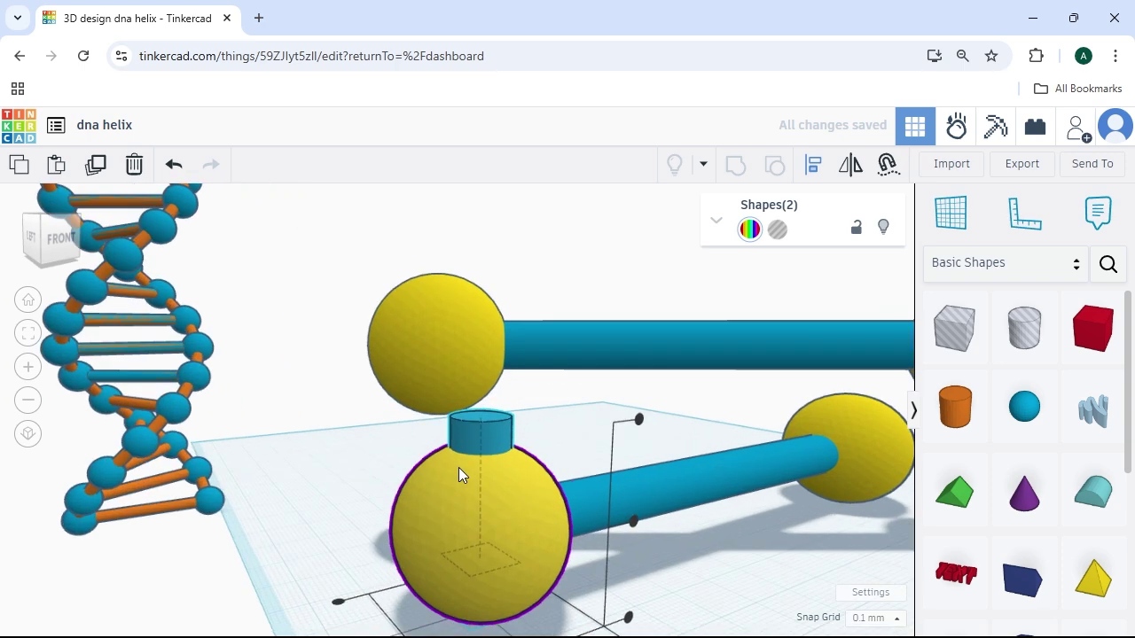
click(337, 426)
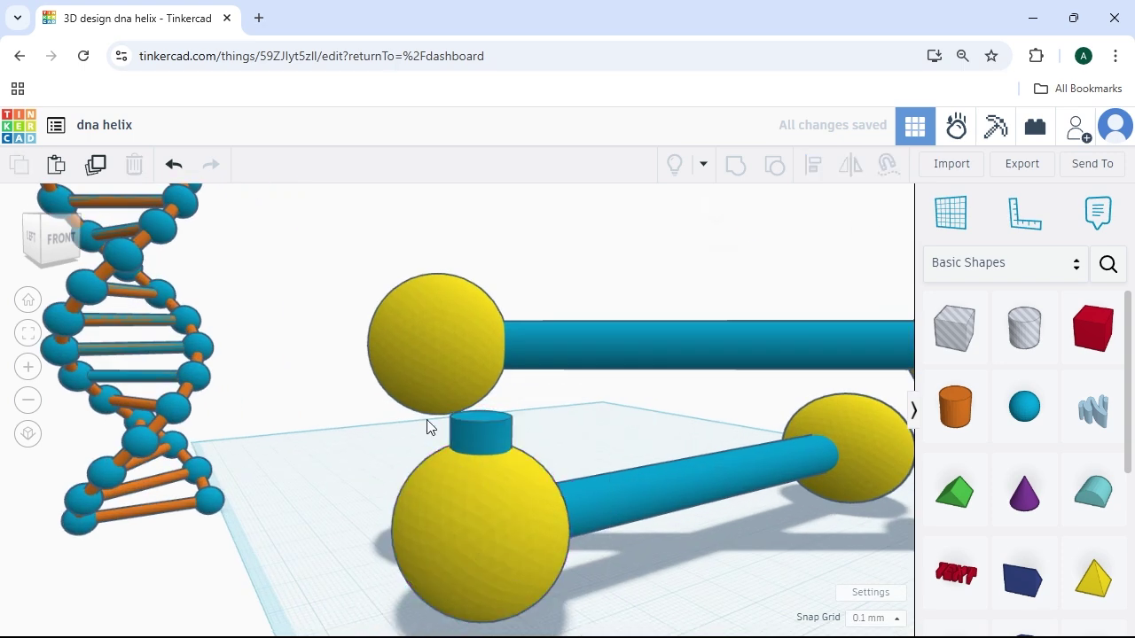
click(479, 437)
drag(479, 339, 472, 248)
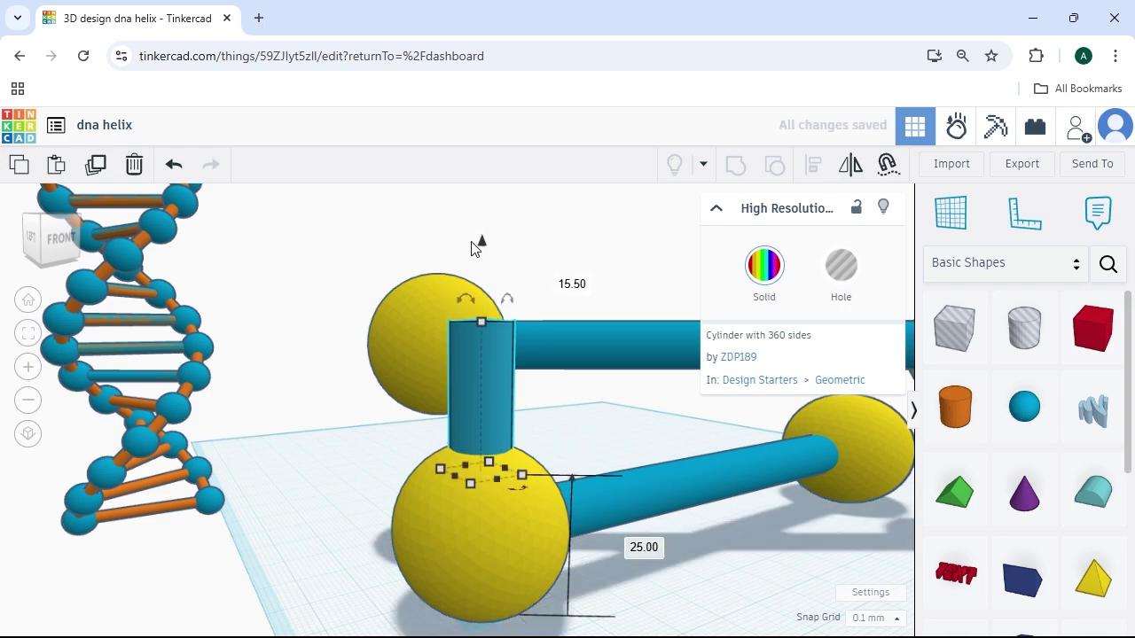
- Tilt the cylinder to -45° and spin it 15° about its vertical axis
click(47, 236)
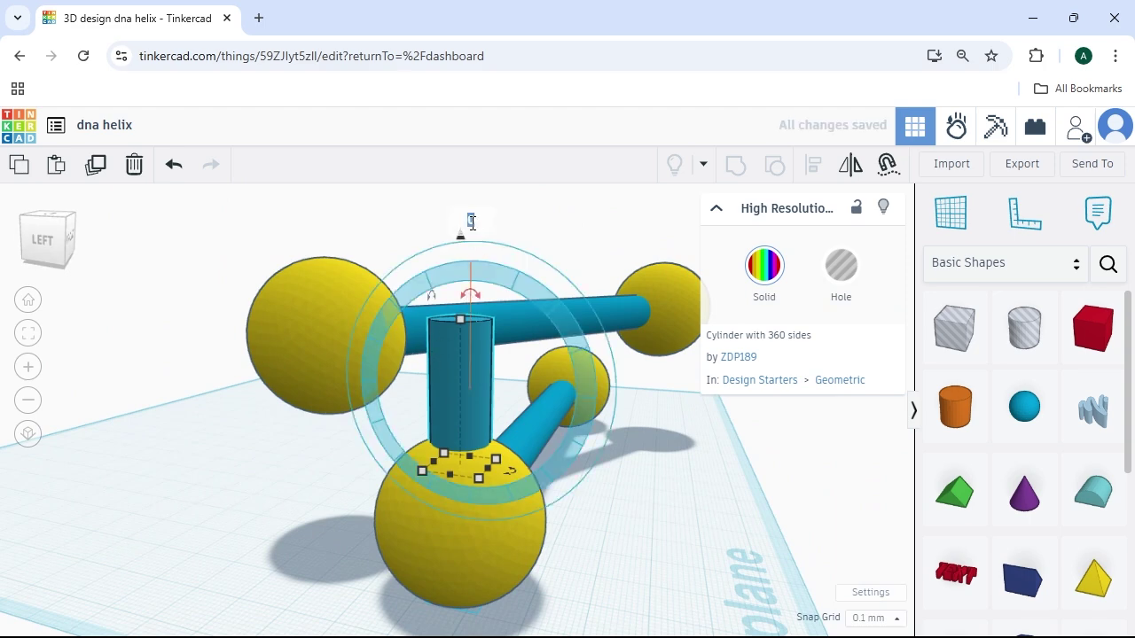
key(Return)
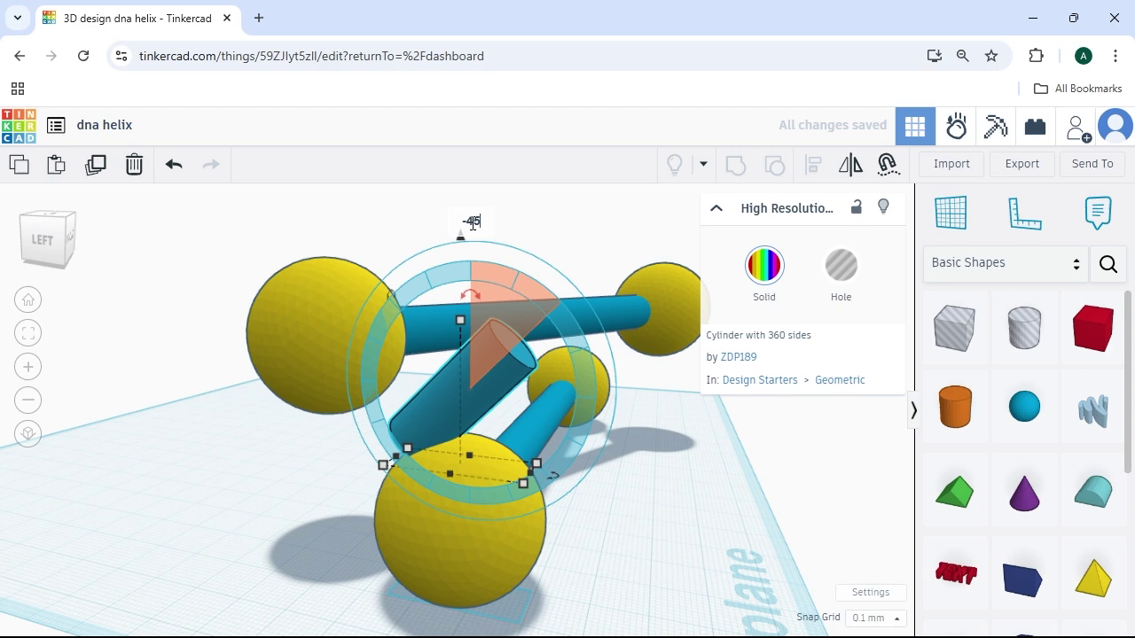
key(Return)
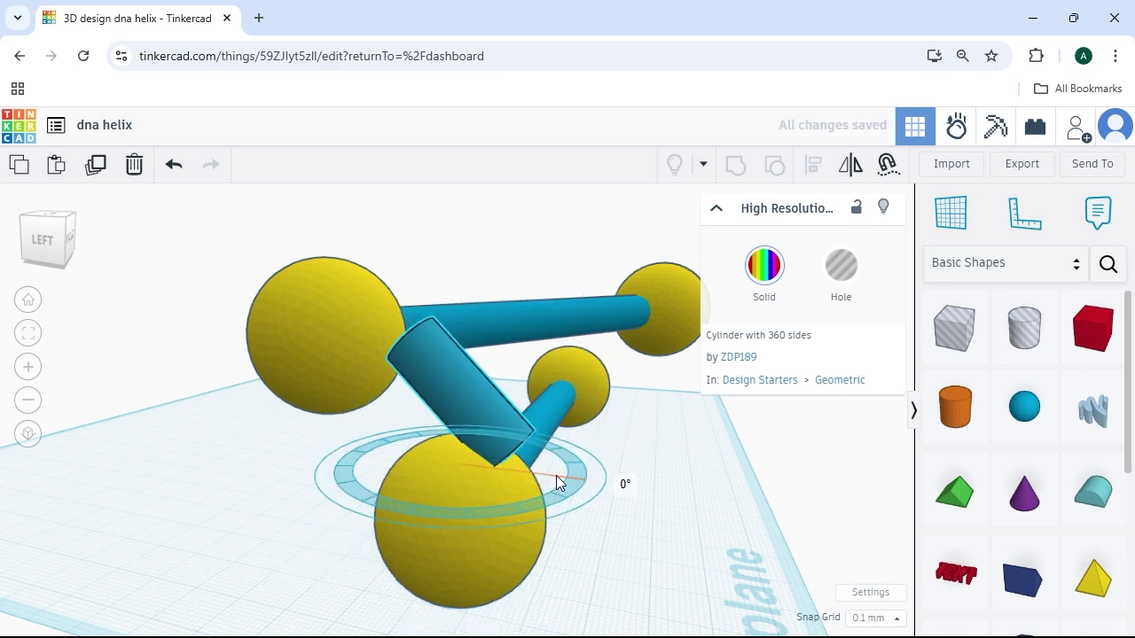
mouse_move(556, 475)
mouse_down()
mouse_move(535, 503)
mouse_move(559, 492)
mouse_up()
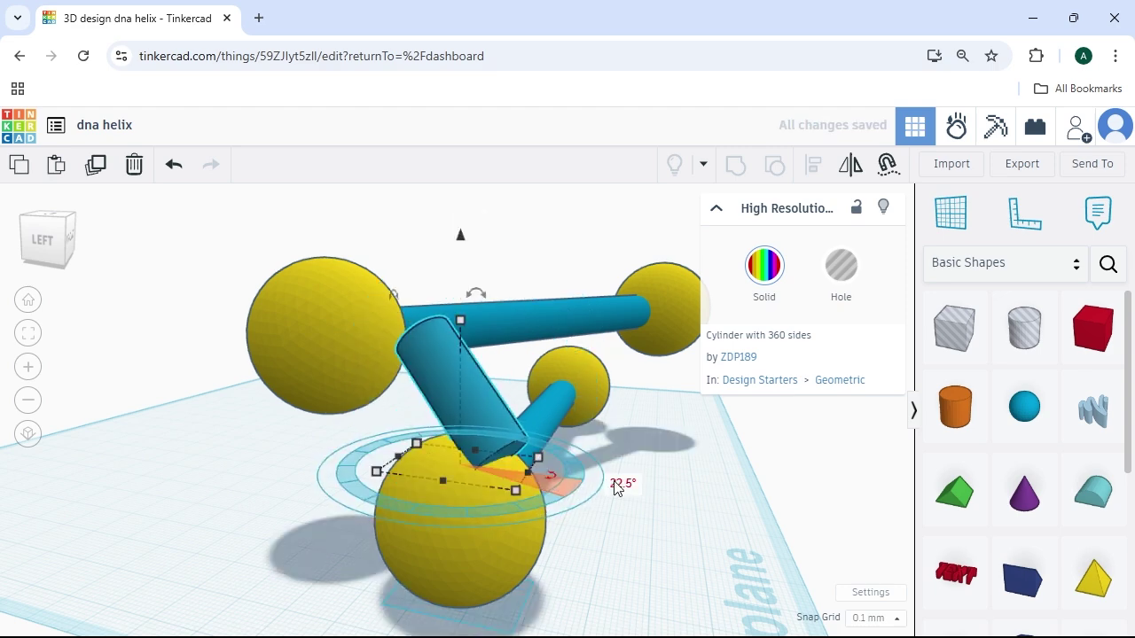
click(621, 484)
text(15)
key(Return)
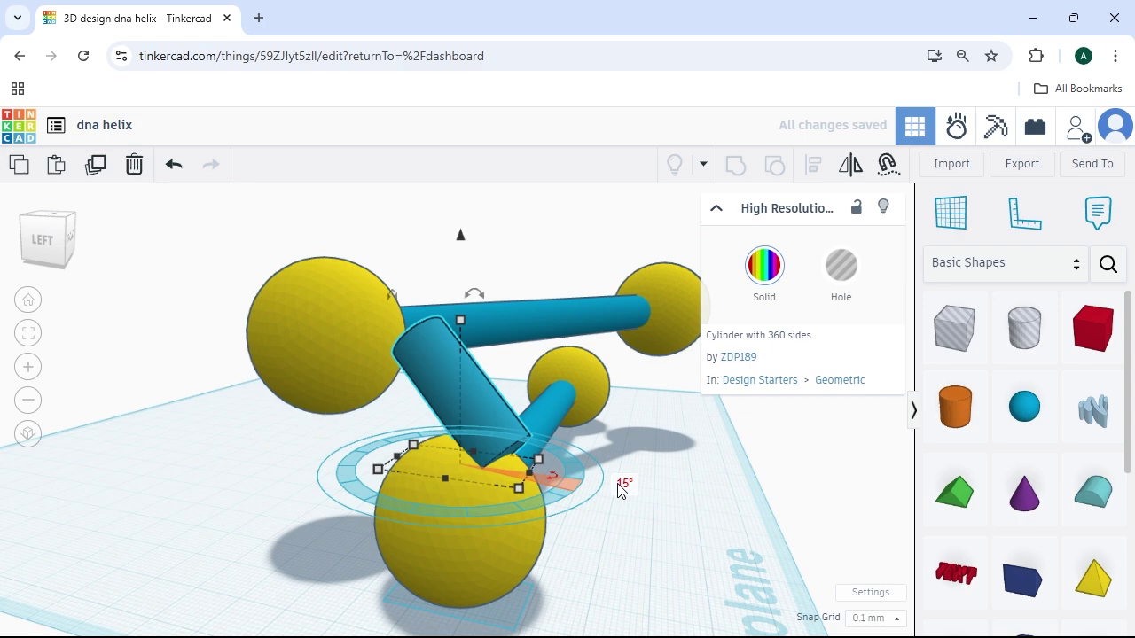
- Nudge the tilted cylinder left, up and right, and lower it into the lower-left sphere
click(64, 247)
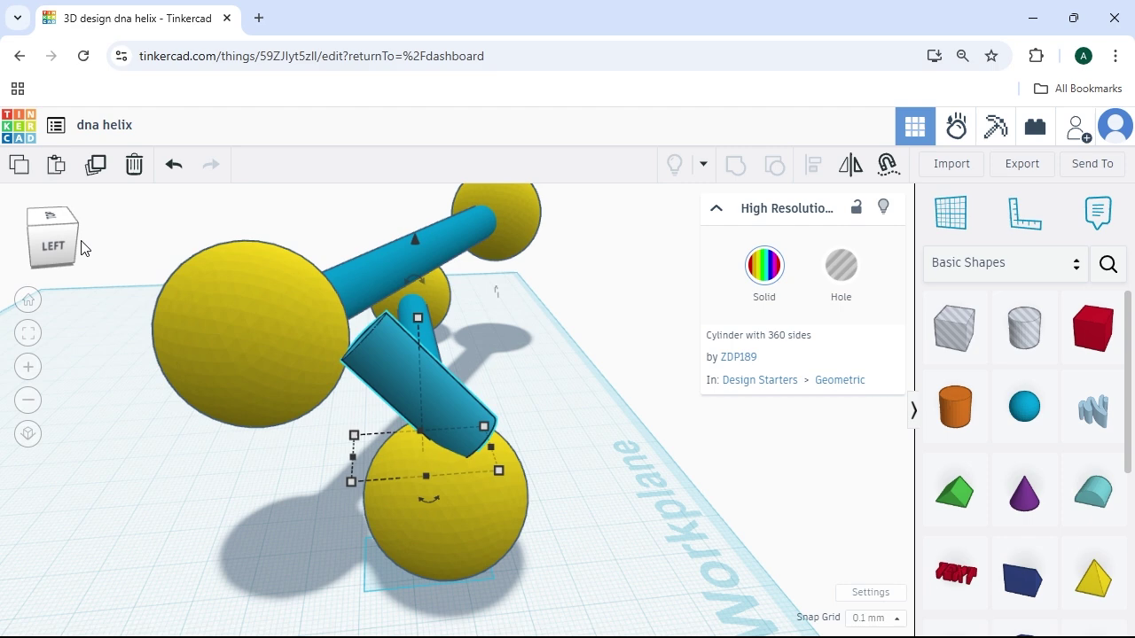
key(Left)
key(Left)
key(Left)
key(Left)
key(Left)
key(Left)
key(Left)
key(Left)
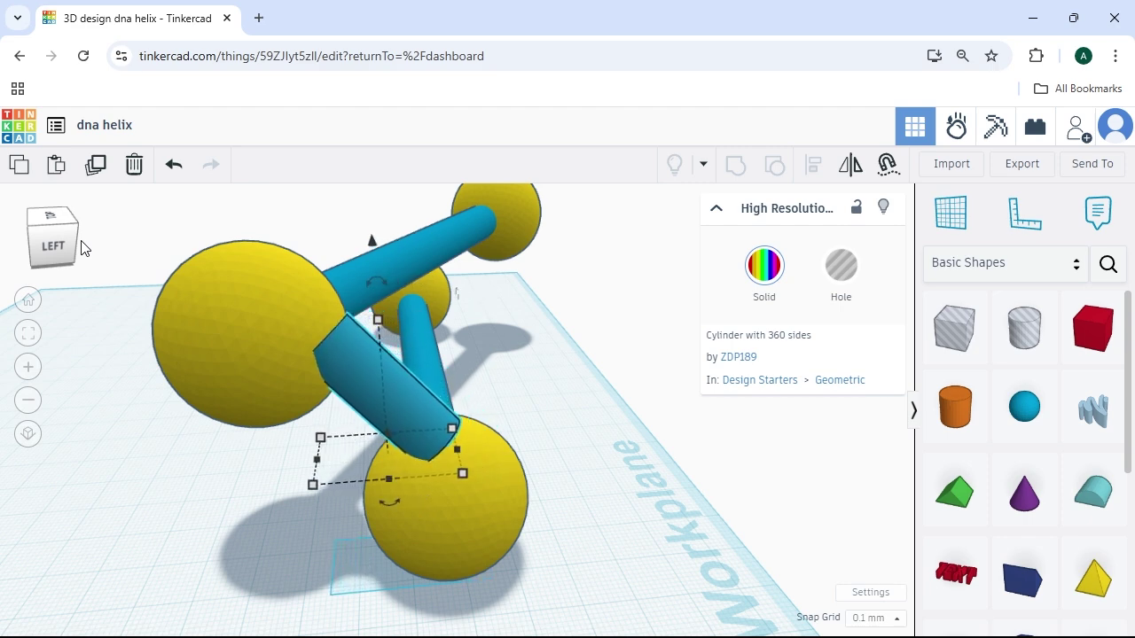
key(Left)
key(Left)
key(Left)
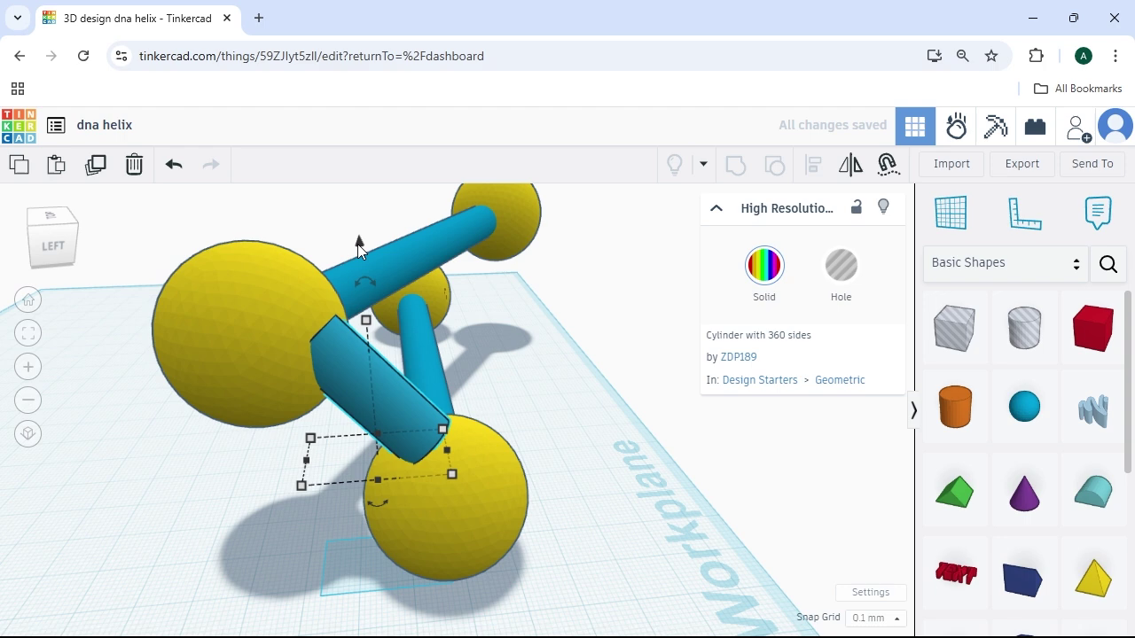
drag(356, 244, 356, 269)
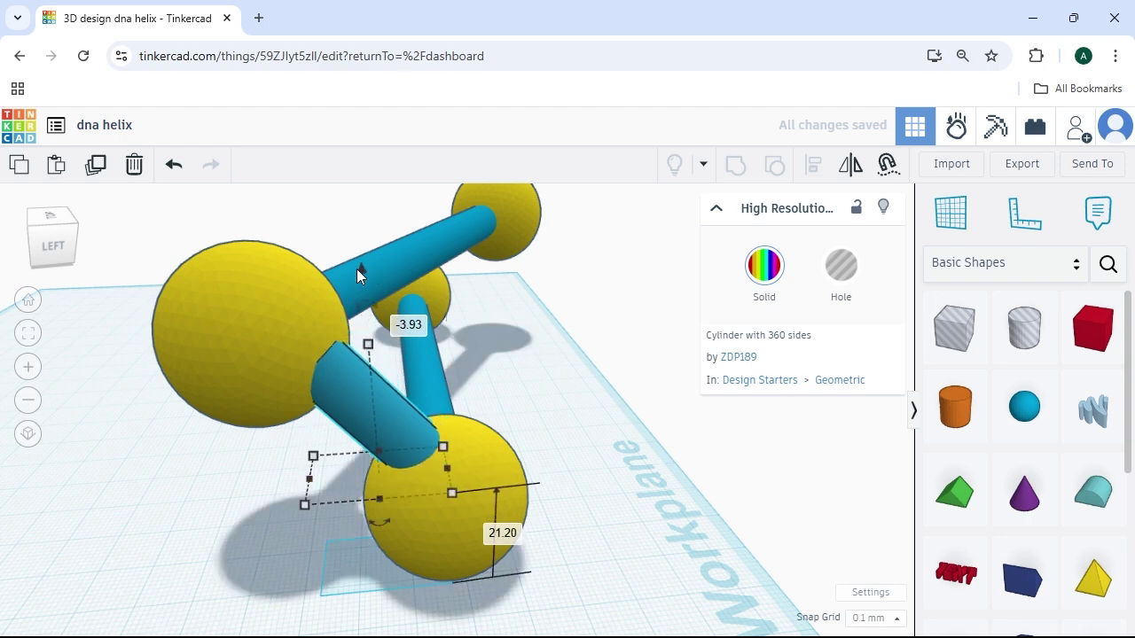
key(Left)
key(Left)
key(Left)
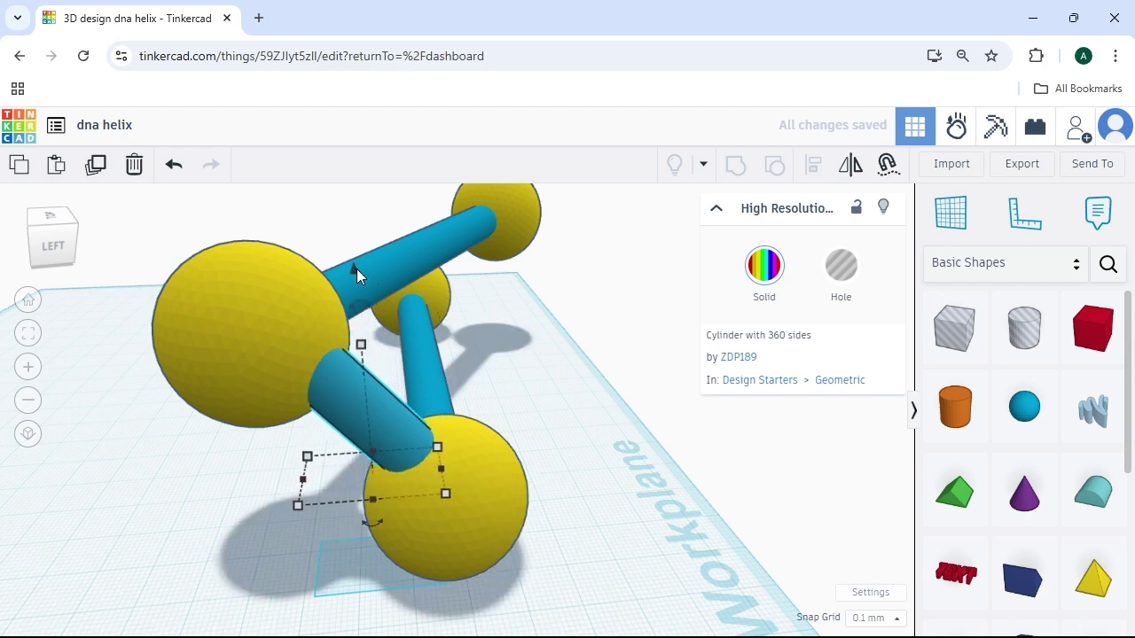
key(Up)
key(Up)
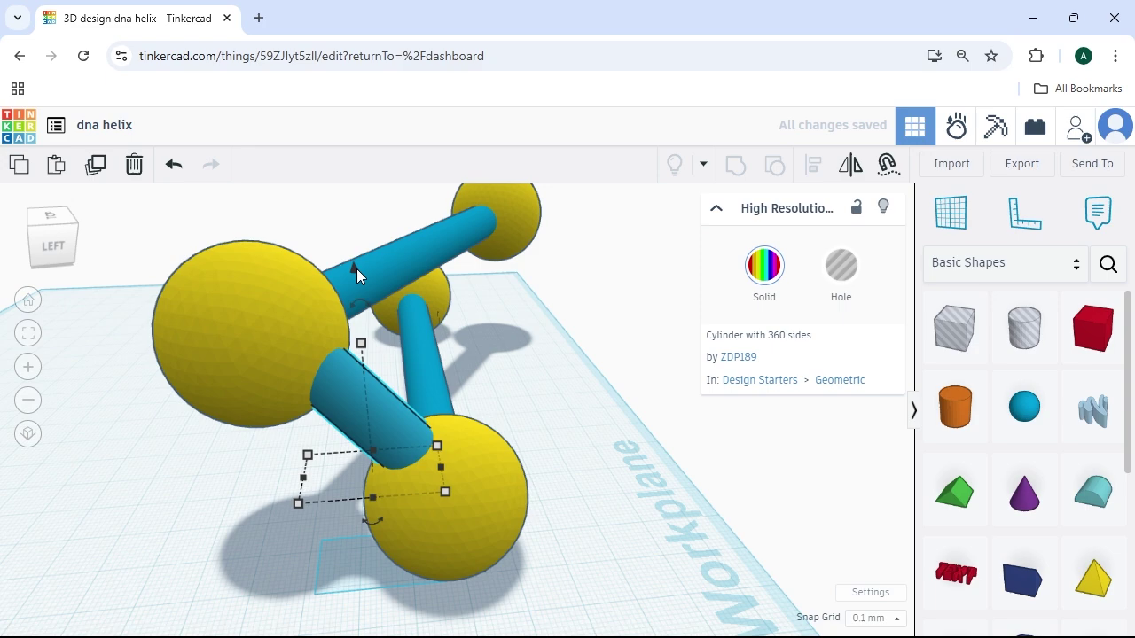
drag(39, 222, 15, 237)
key(Right)
key(Right)
key(Right)
key(Right)
key(Right)
key(Right)
key(Right)
key(Right)
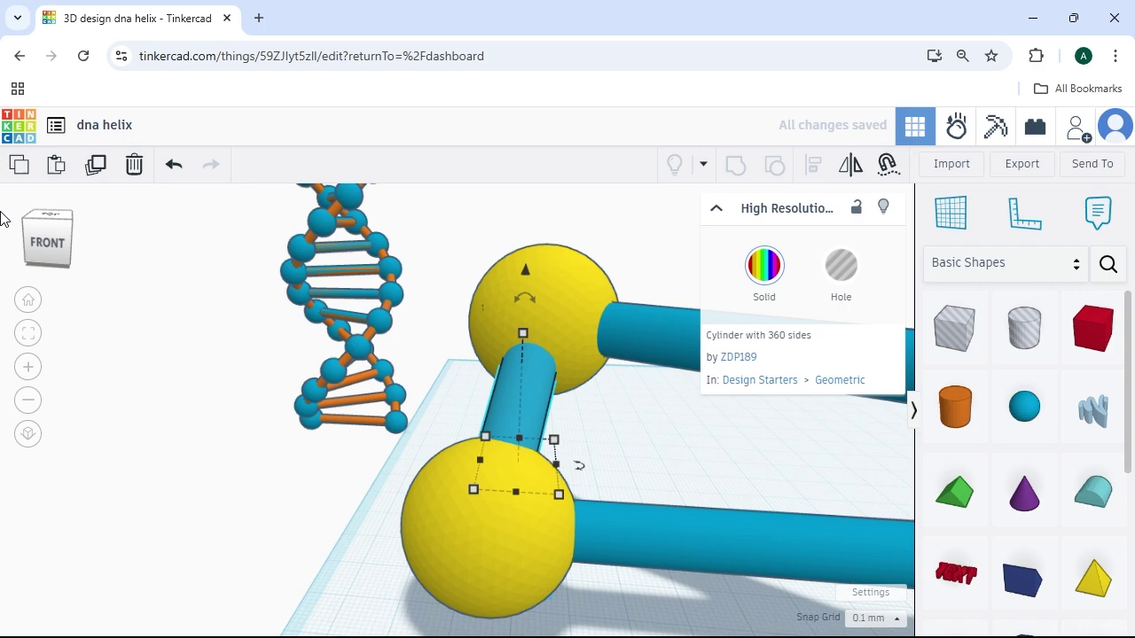
drag(37, 236, 59, 254)
- Set the snap grid to 5.0 mm and shift the cylinder over to the left sphere pair
scroll(124, 385, down, 5)
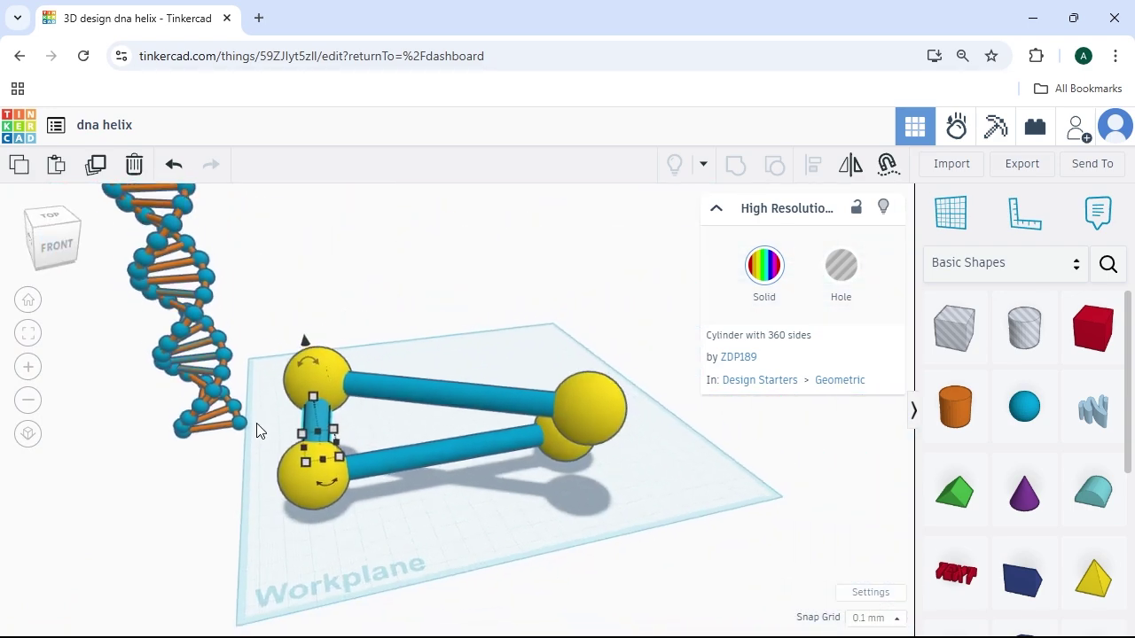
drag(58, 247, 122, 254)
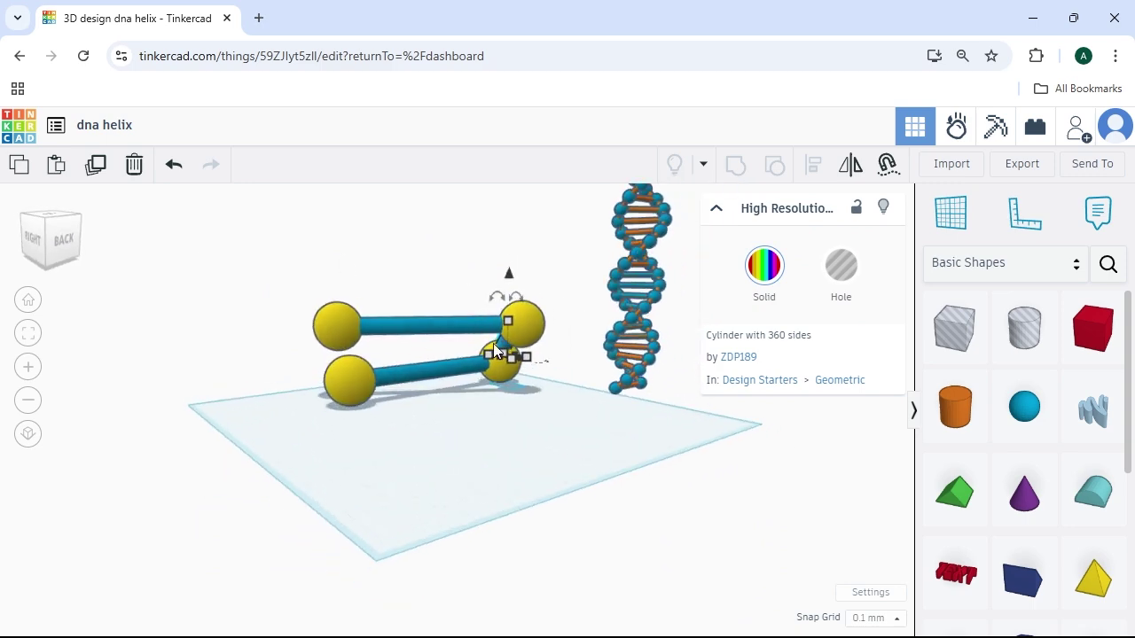
scroll(494, 350, up, 8)
scroll(494, 349, down, 6)
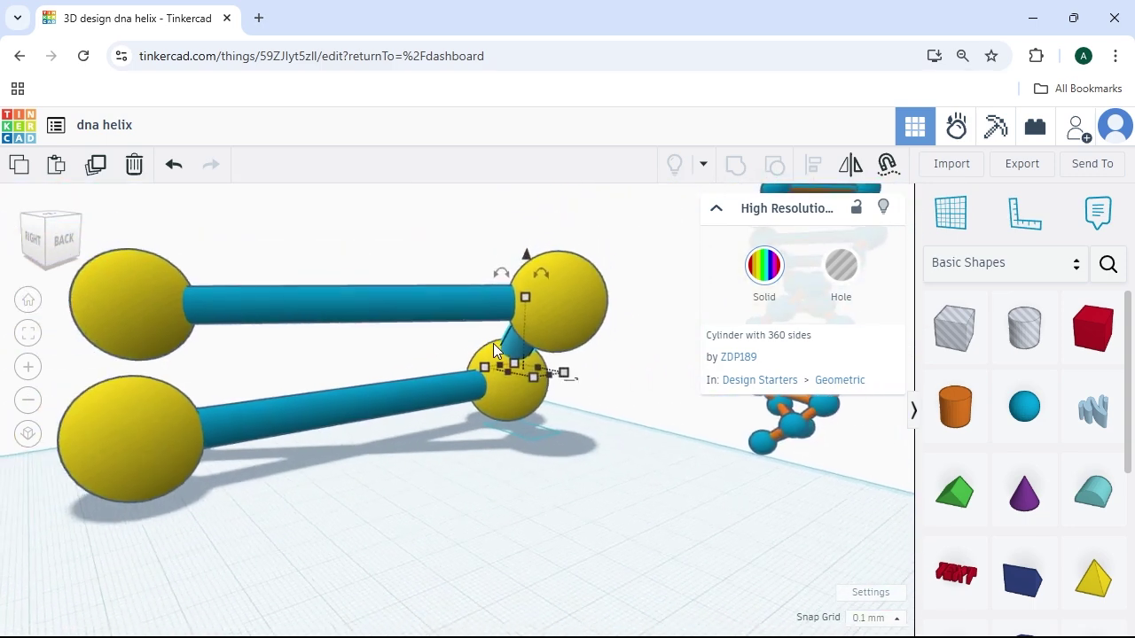
scroll(493, 348, down, 1)
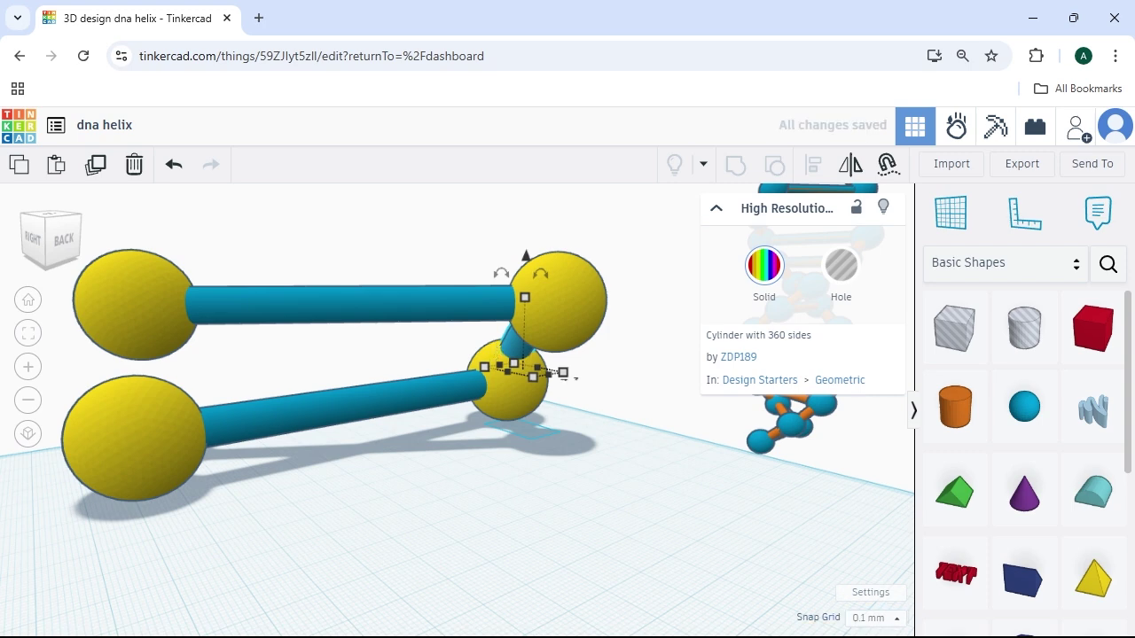
click(875, 618)
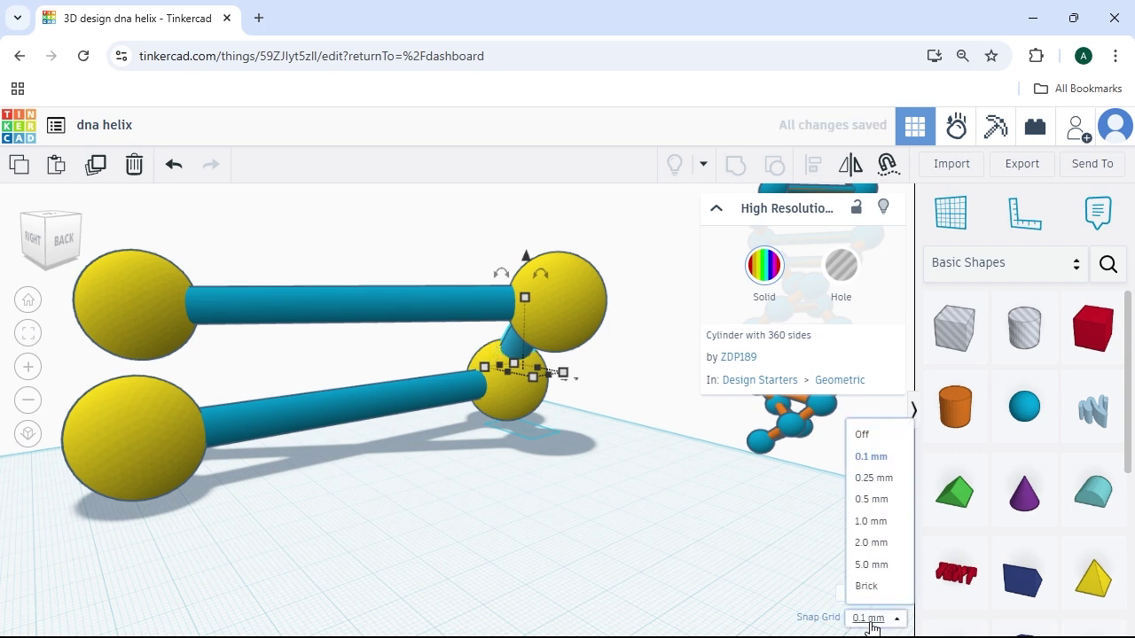
click(870, 562)
key(Left)
key(Left)
key(Left)
key(Left)
key(Left)
key(Left)
key(Left)
key(Left)
key(Left)
key(Left)
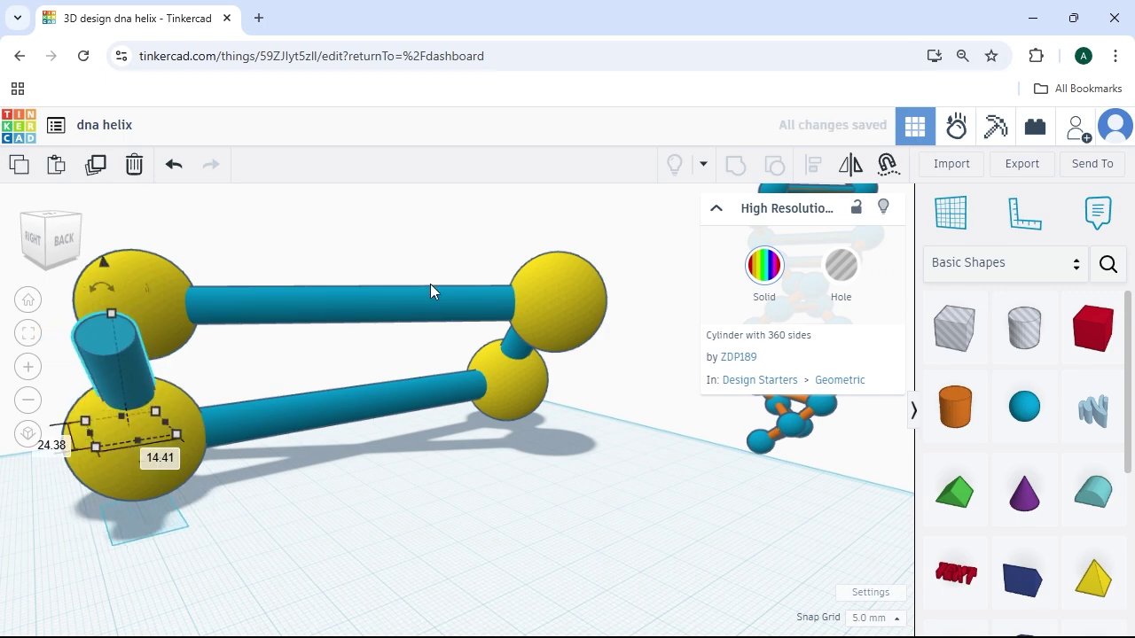
- Mirror the cylinder across two axes
click(45, 226)
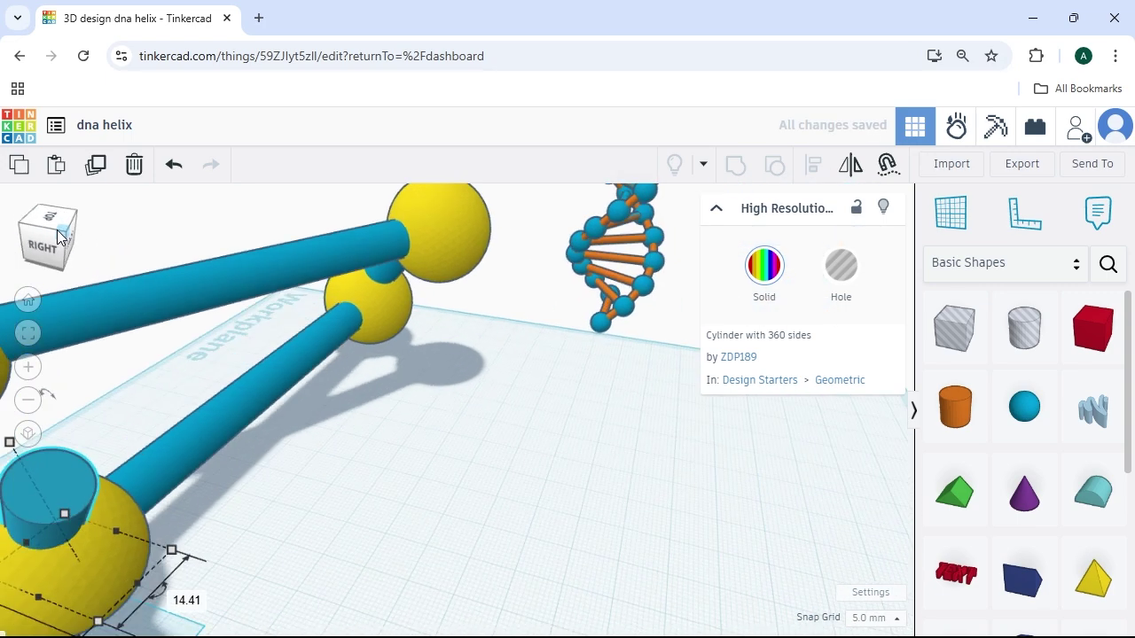
scroll(420, 362, down, 5)
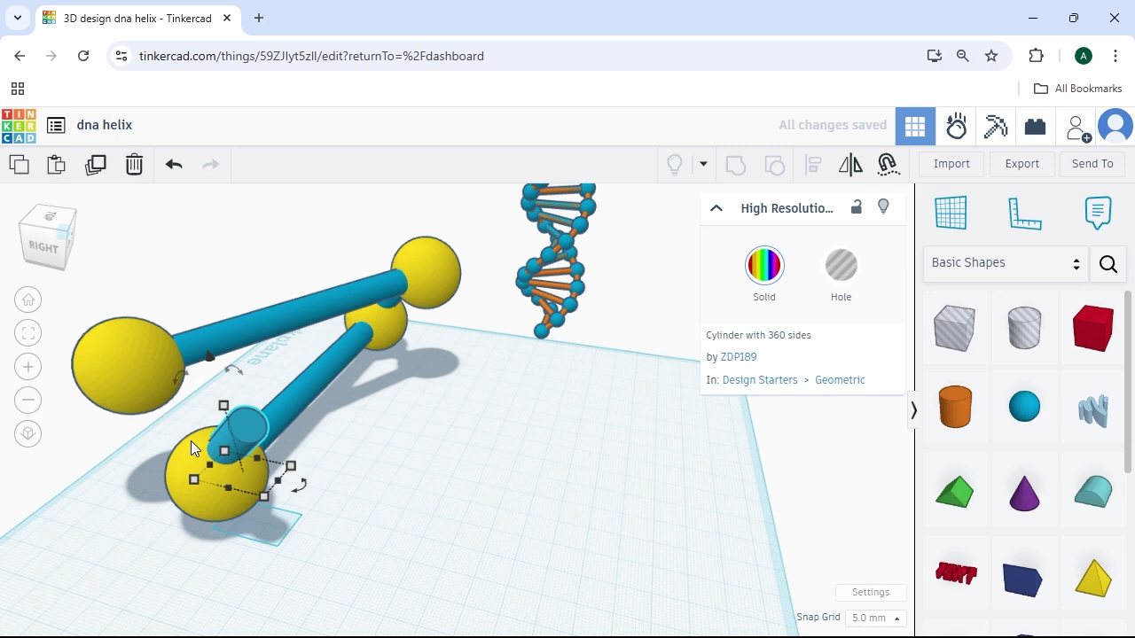
click(848, 168)
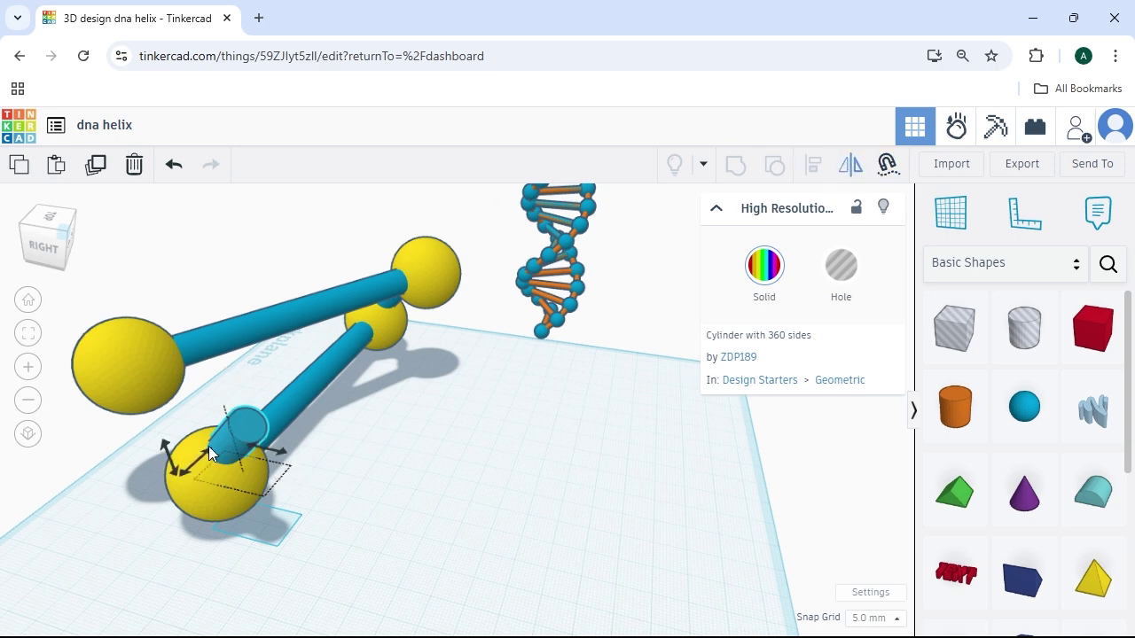
click(273, 447)
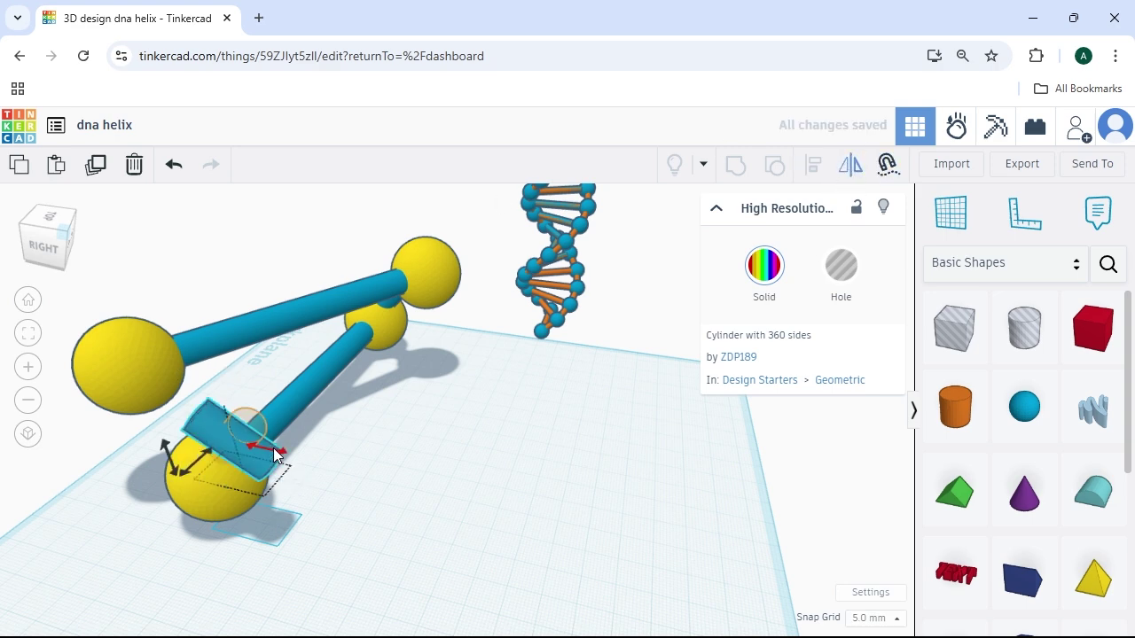
click(198, 463)
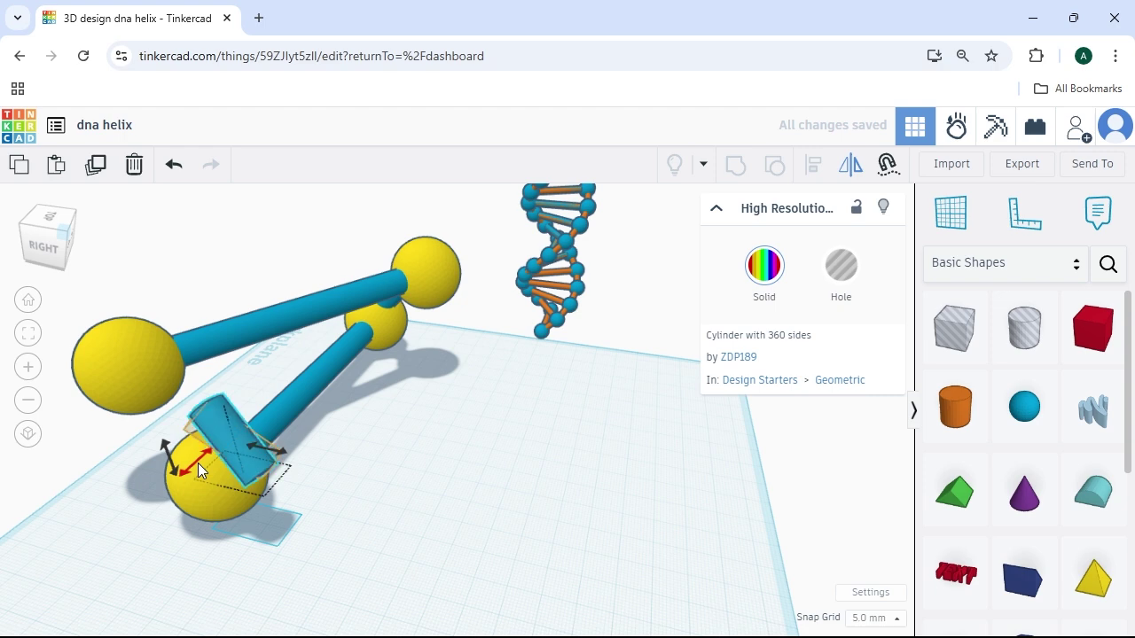
click(319, 480)
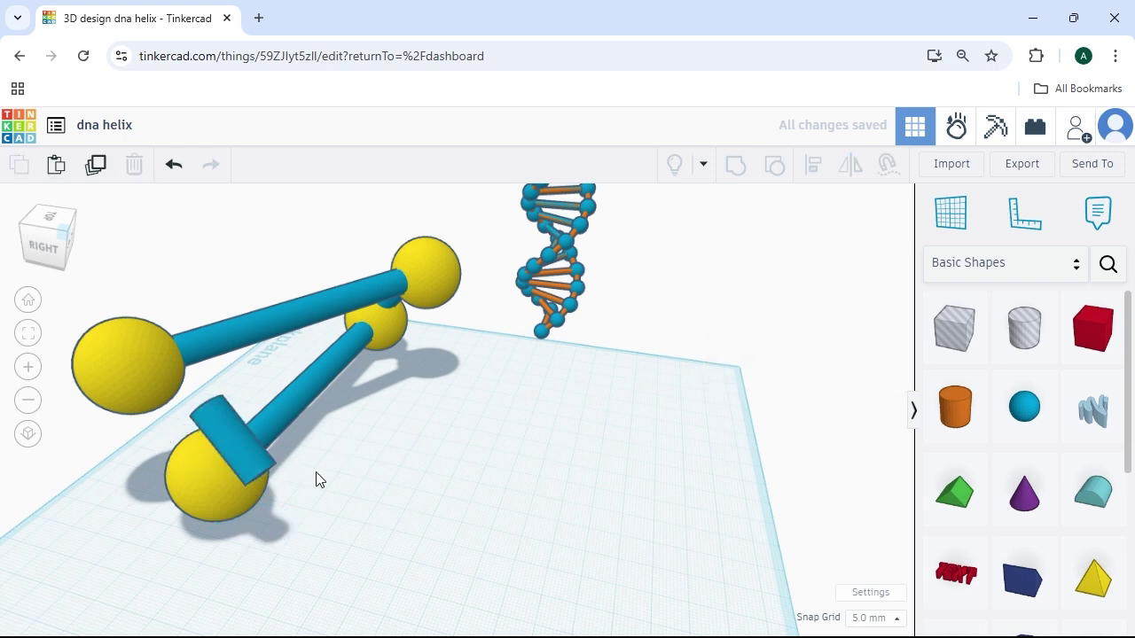
- Nudge the short angled cylinder into place between the two left spheres
click(242, 479)
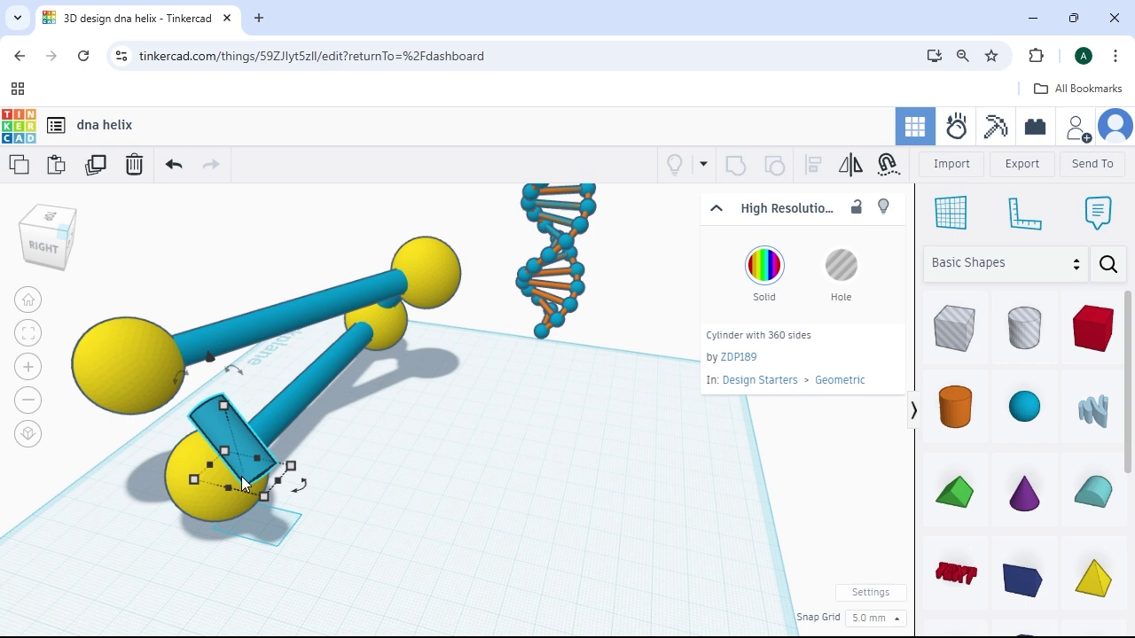
key(Up)
key(Up)
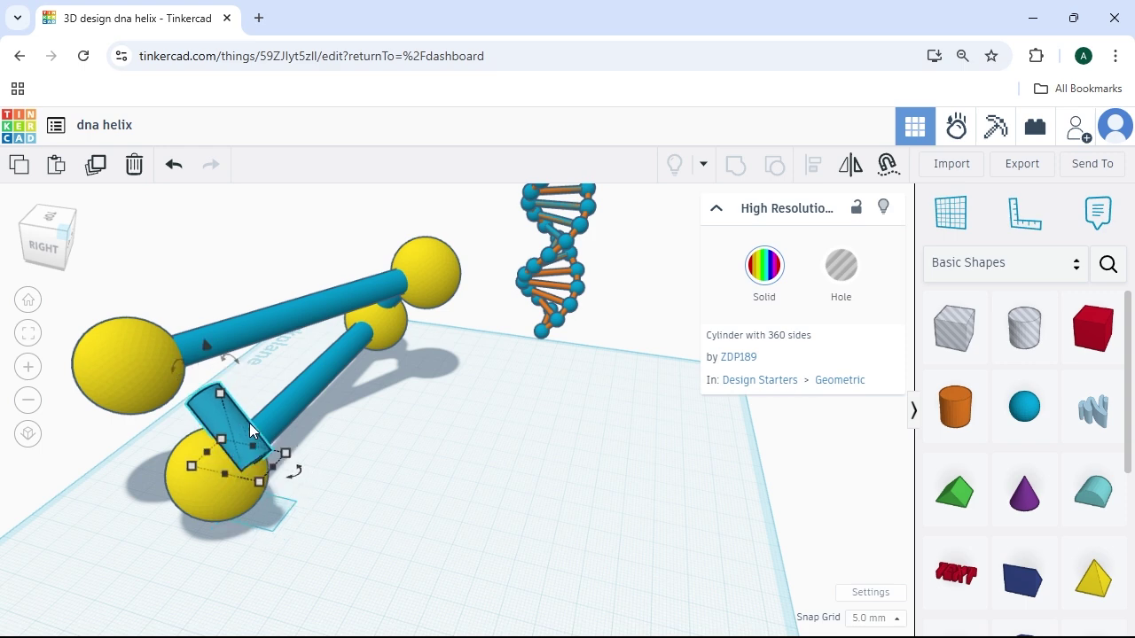
key(Left)
key(Left)
key(Left)
key(Left)
key(Left)
key(Left)
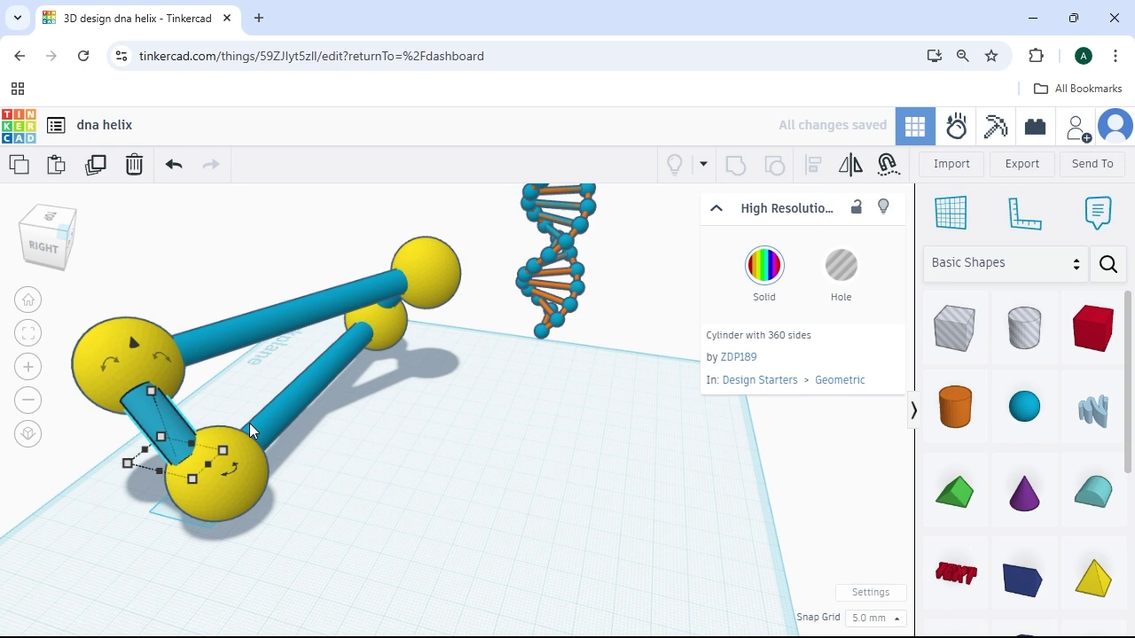
key(Down)
key(Down)
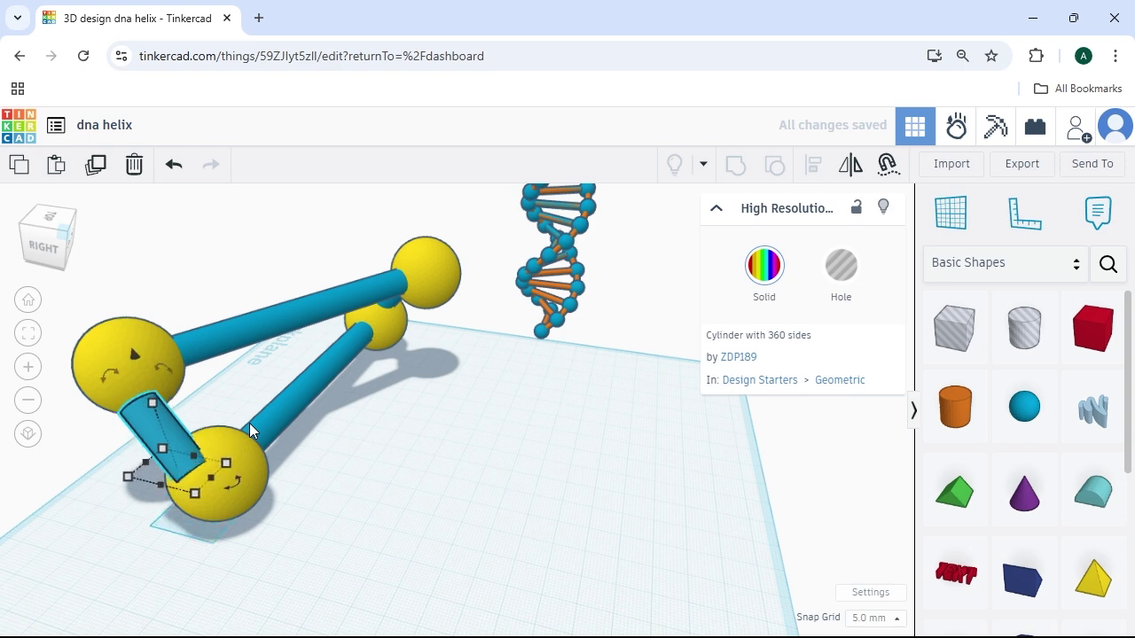
key(Right)
key(Right)
key(Left)
key(Left)
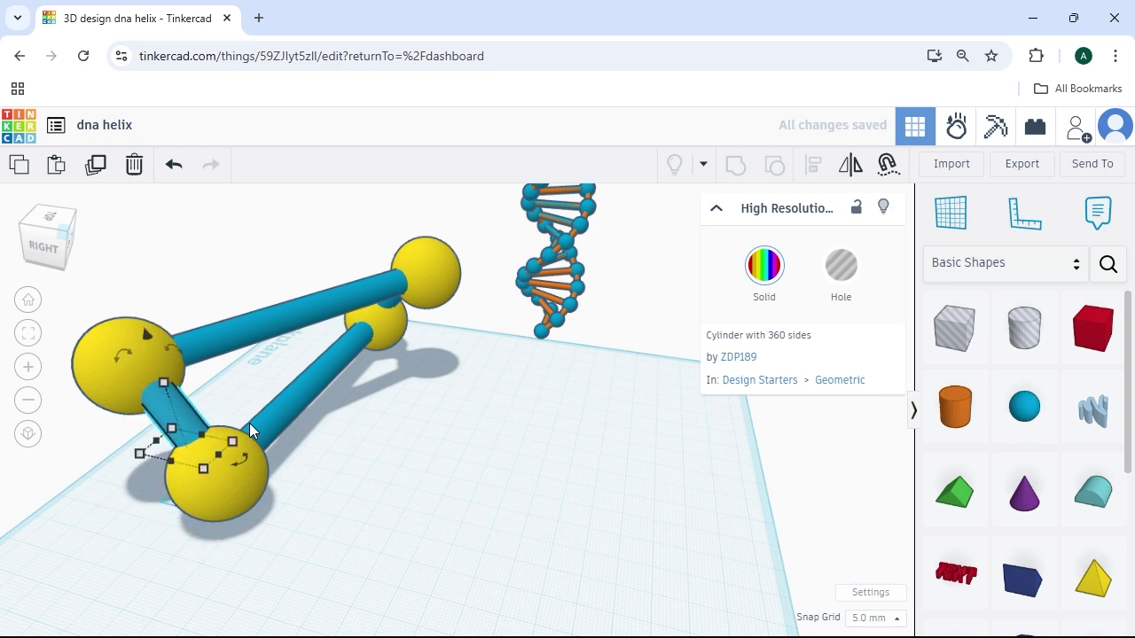
key(Right)
- Set the snap grid to 0.1 mm and check the connector from several angles
click(864, 618)
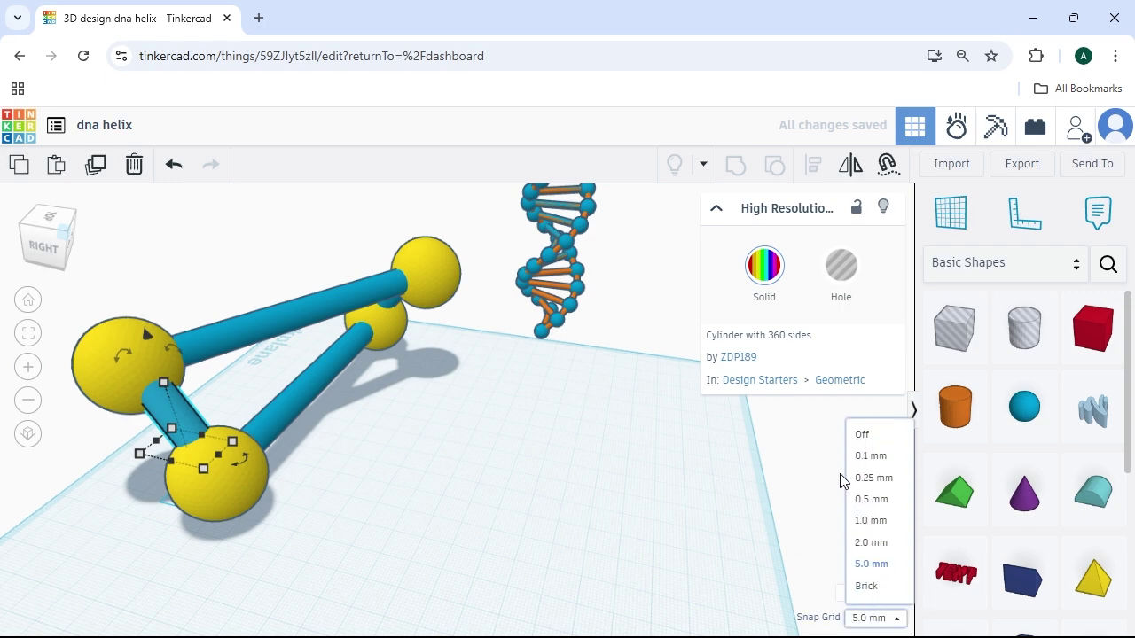
click(865, 457)
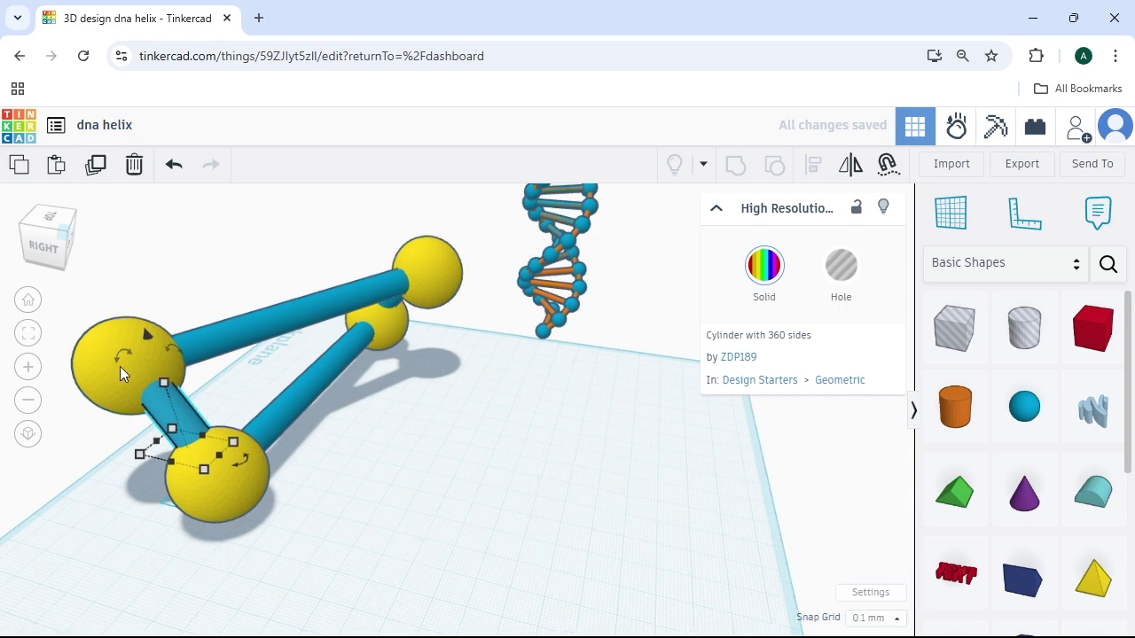
scroll(120, 366, up, 5)
scroll(62, 274, down, 2)
mouse_move(62, 273)
mouse_down()
mouse_move(30, 244)
mouse_move(57, 253)
mouse_up()
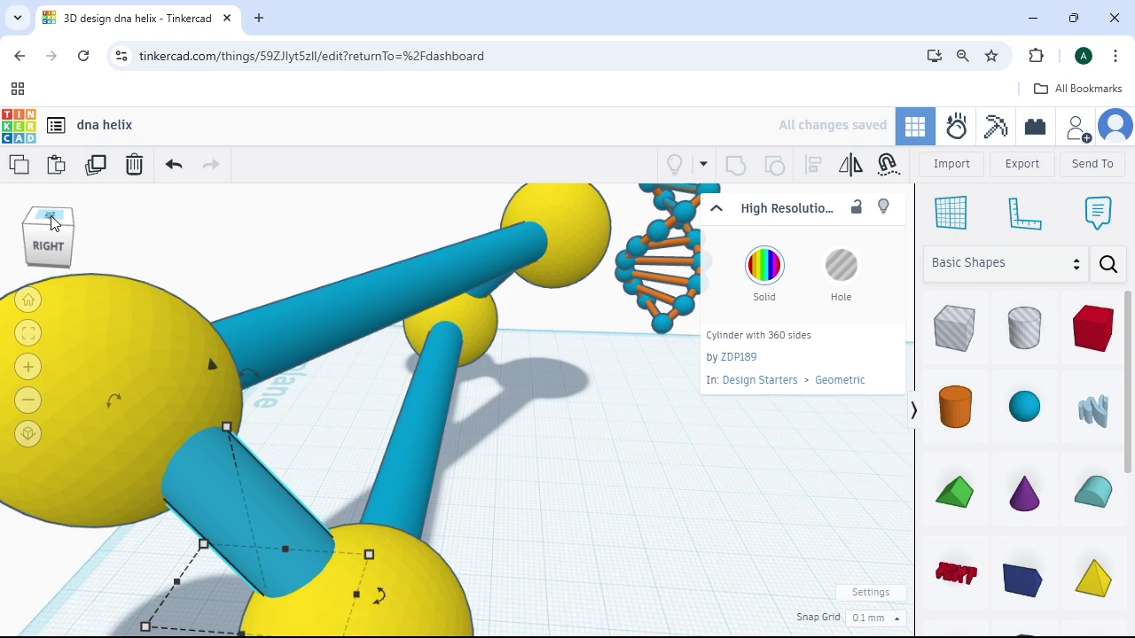
drag(52, 223, 160, 228)
- Delete the top-right sphere, upper bar and top-left sphere, then select the remaining five rung shapes
scroll(410, 264, down, 5)
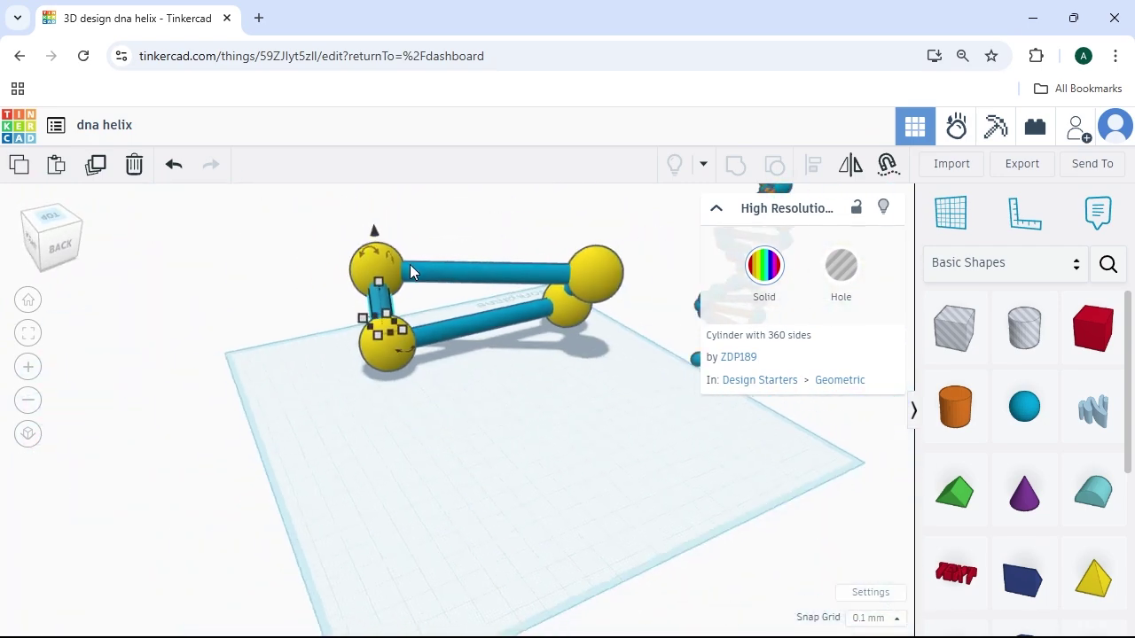
click(563, 281)
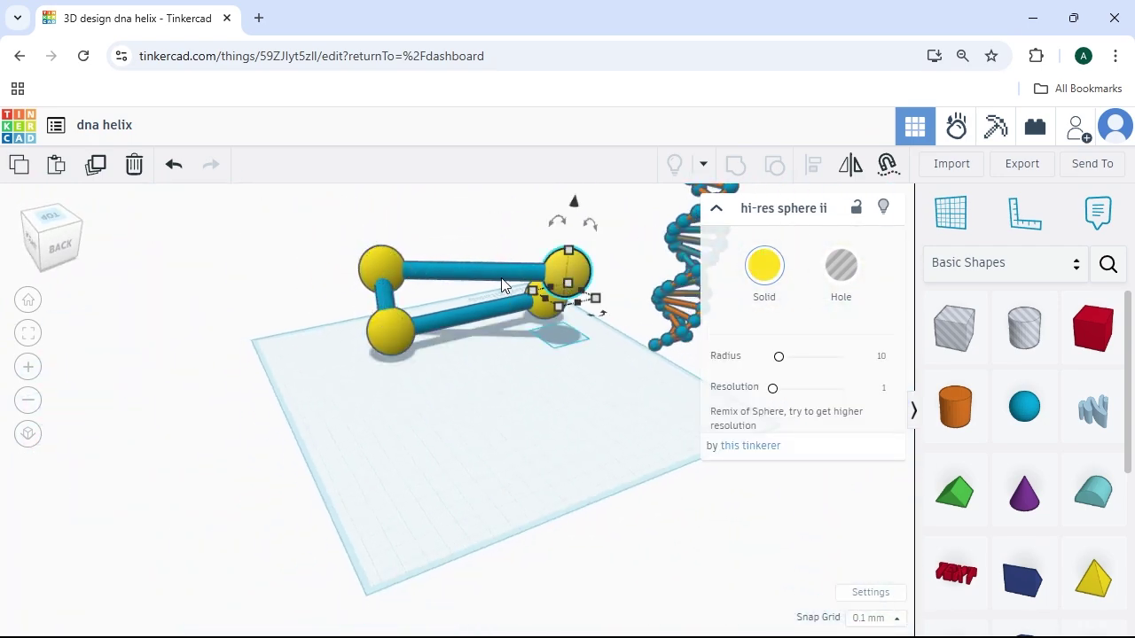
key(Delete)
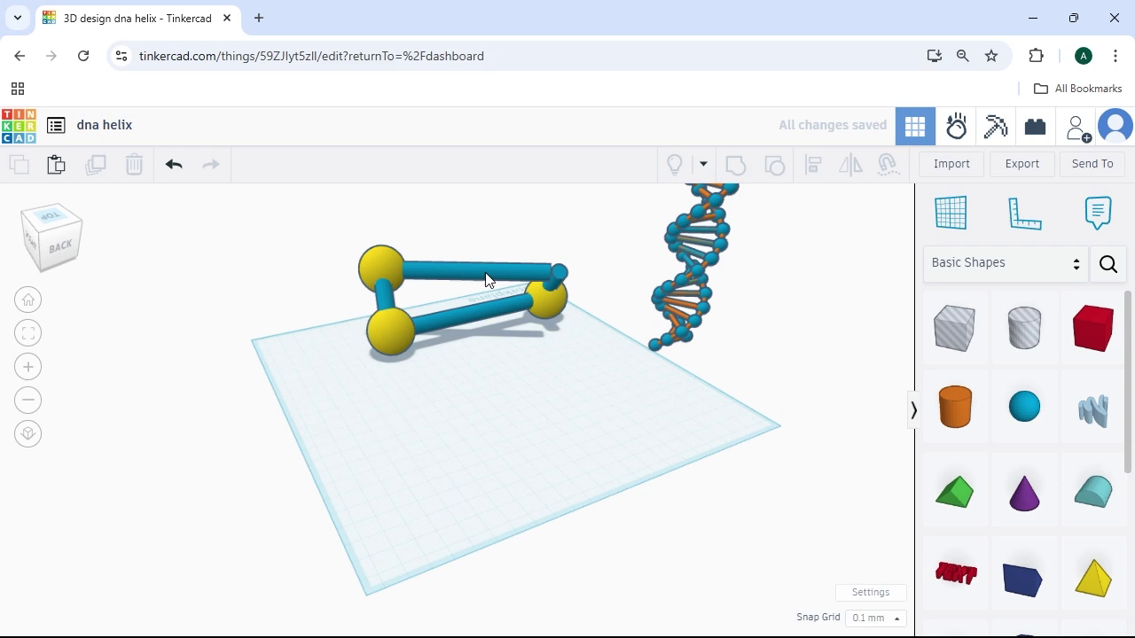
click(486, 278)
key(Delete)
click(401, 263)
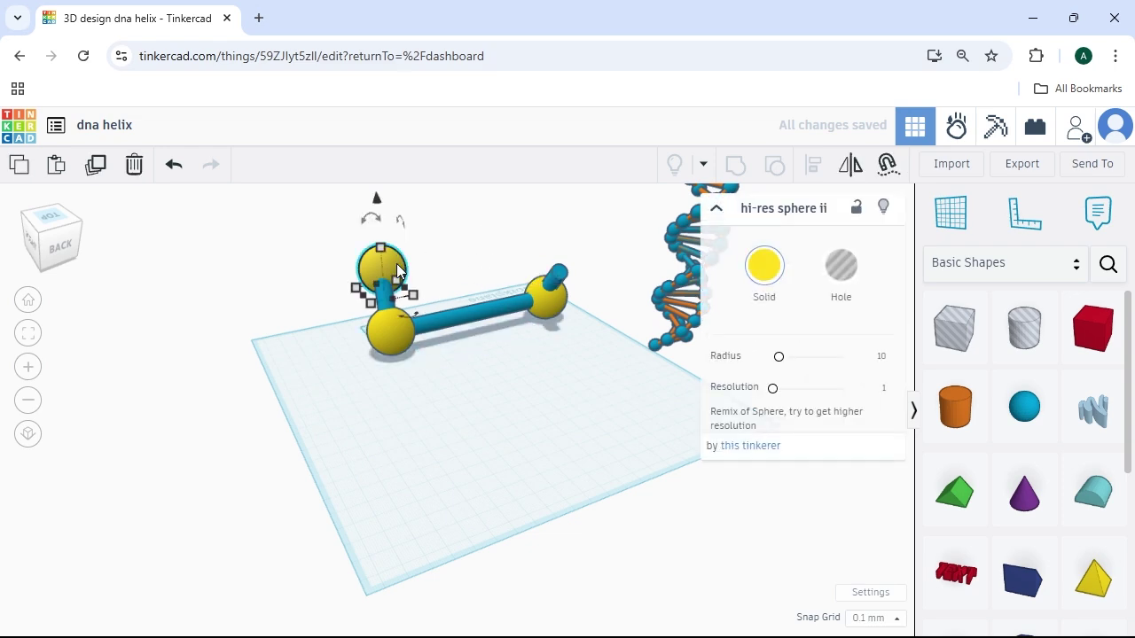
key(Delete)
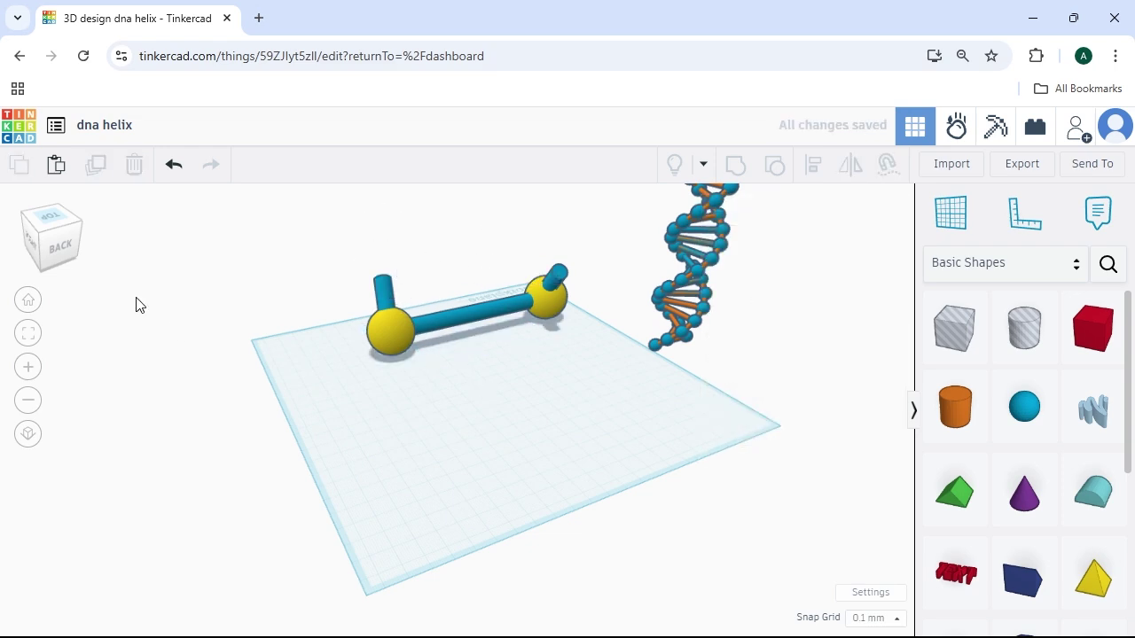
drag(73, 247, 136, 251)
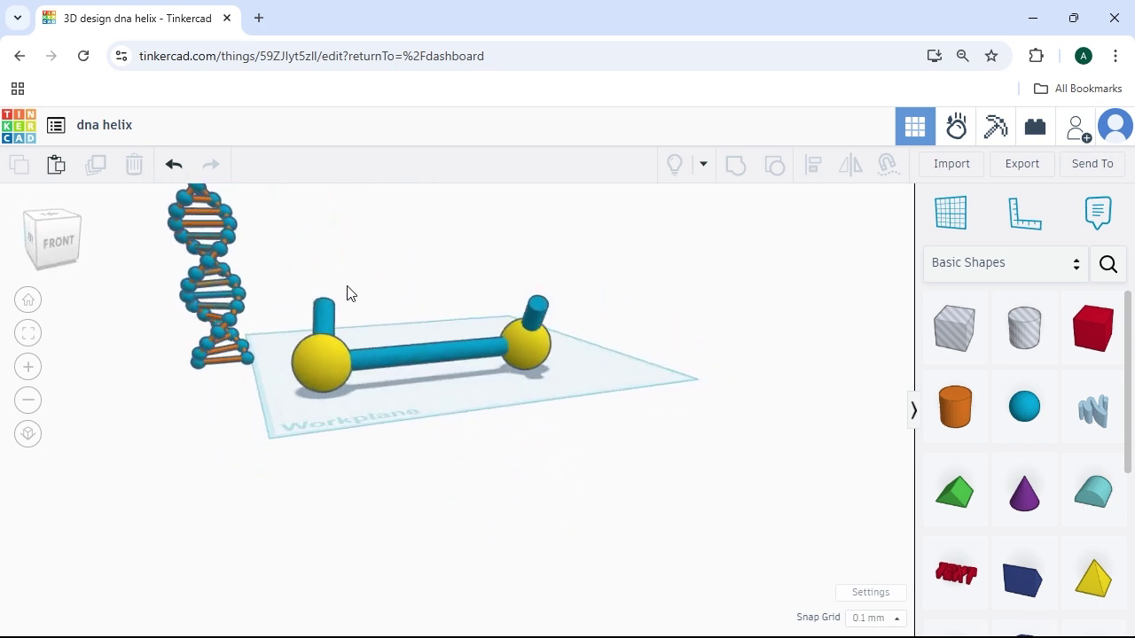
drag(329, 285, 593, 388)
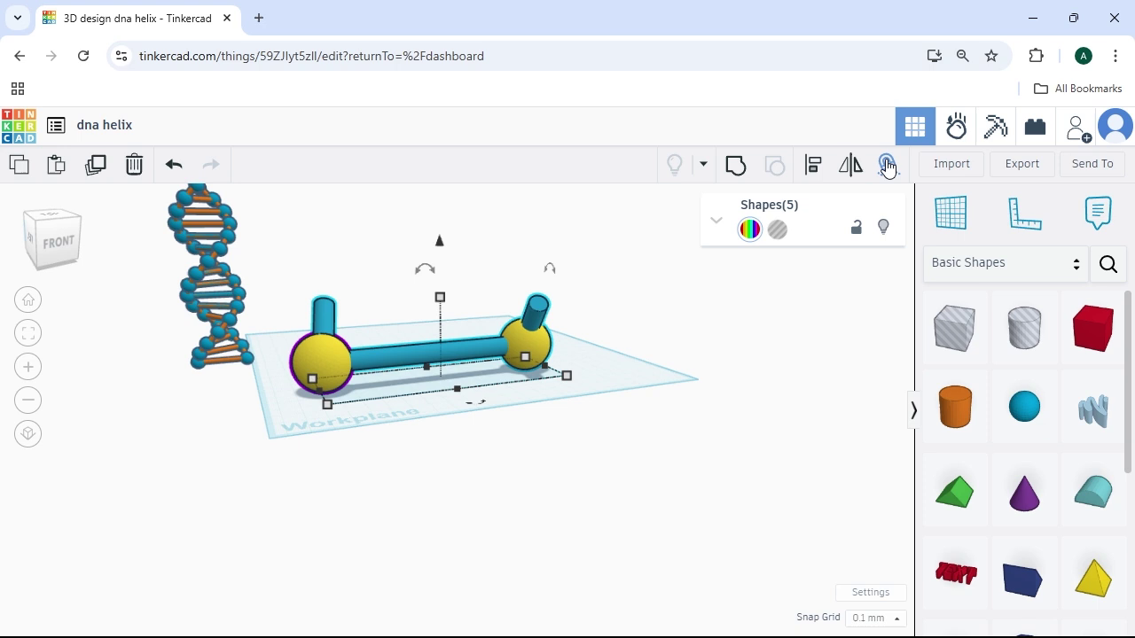
- Duplicate the five-shape rung and raise the copy 30 mm above the original
click(856, 230)
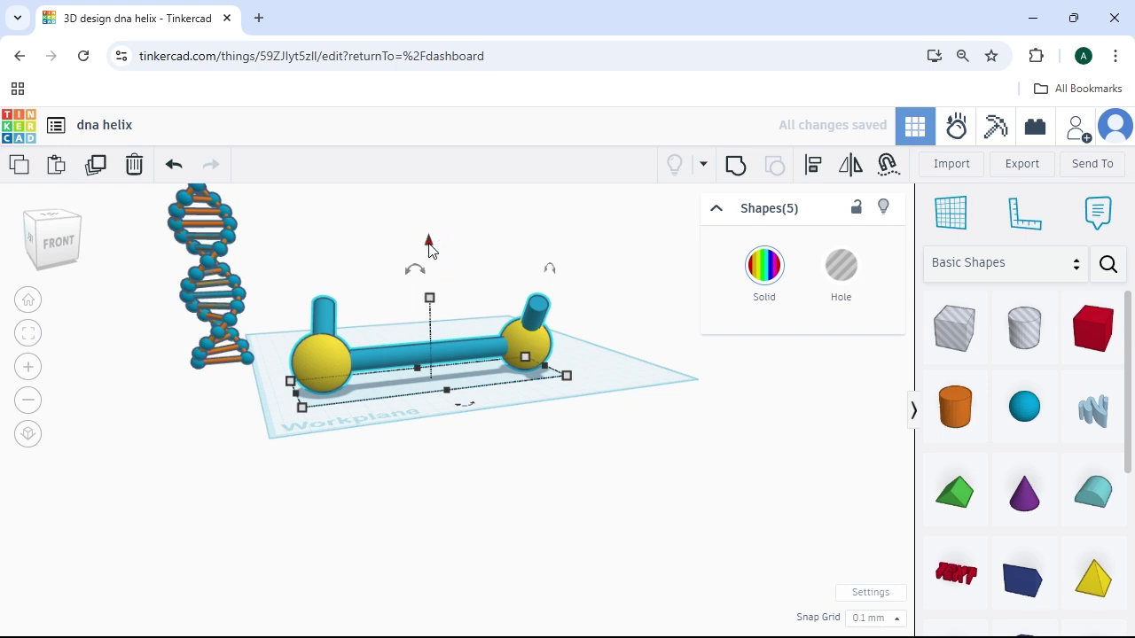
drag(430, 250, 434, 188)
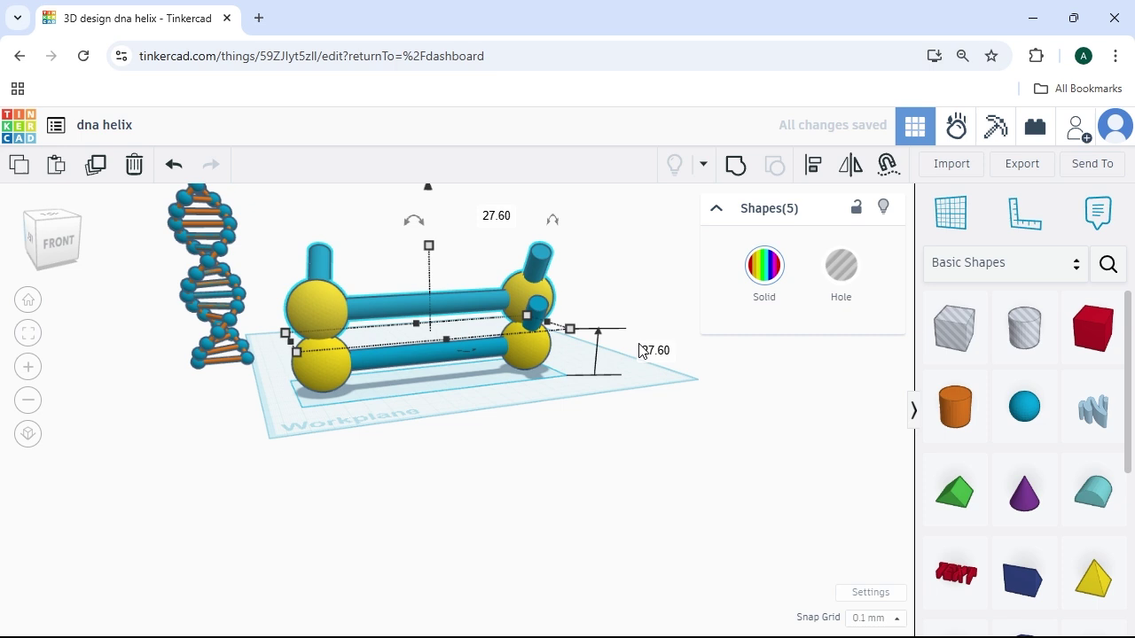
click(642, 351)
key(Return)
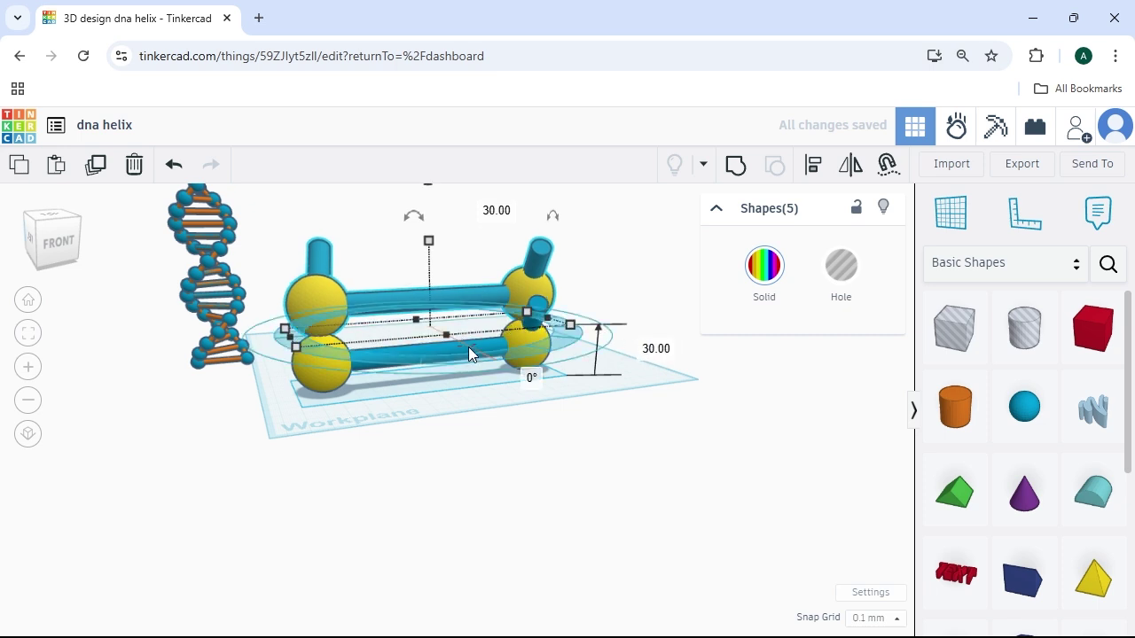
- Turn the copy 30° and repeat the duplicate to stack more twisted rungs
mouse_move(470, 345)
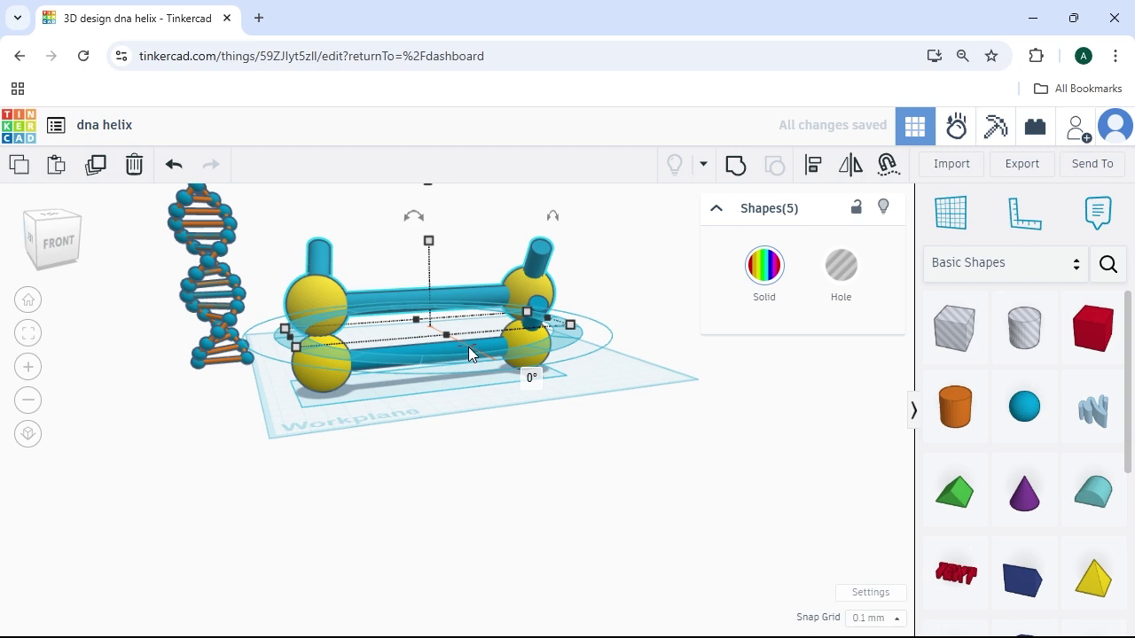
click(530, 377)
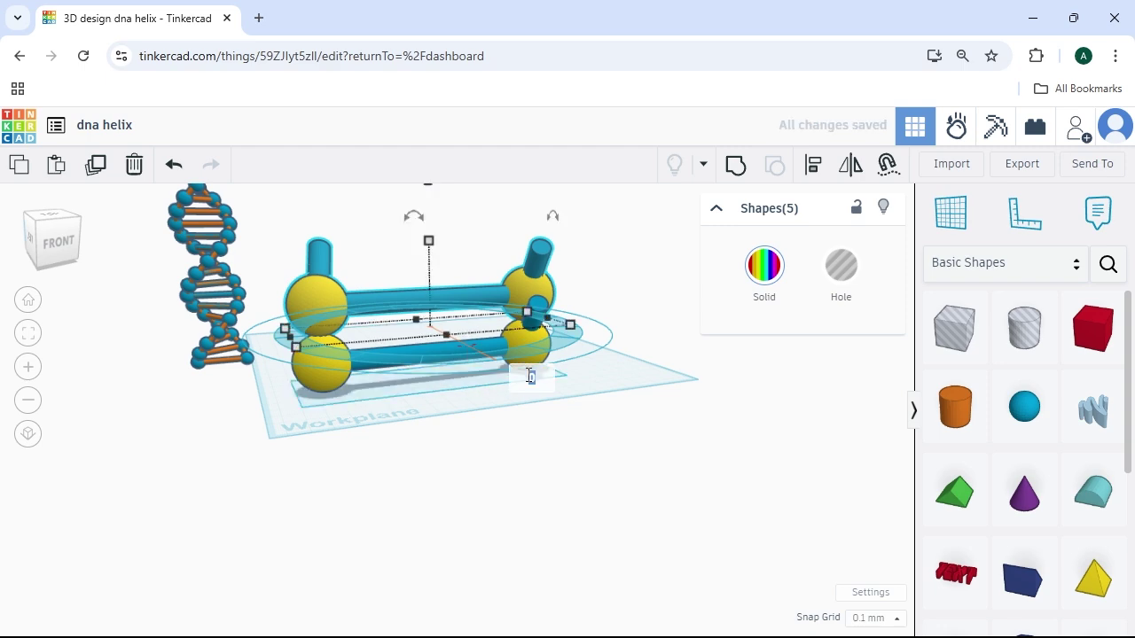
text(30)
key(Return)
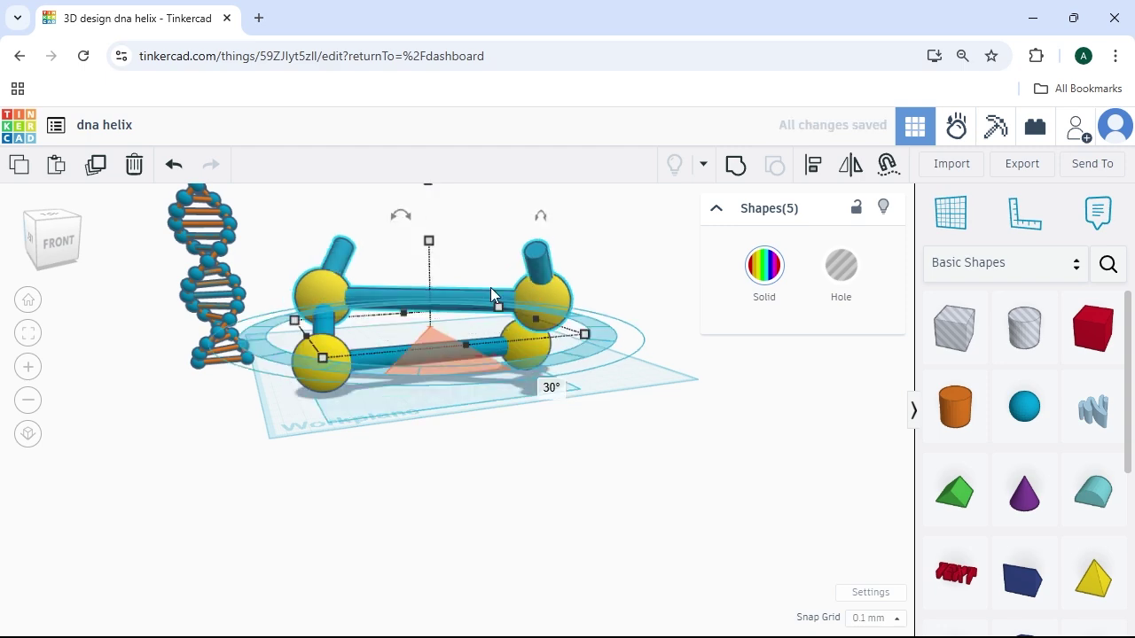
scroll(304, 289, up, 5)
scroll(303, 289, down, 5)
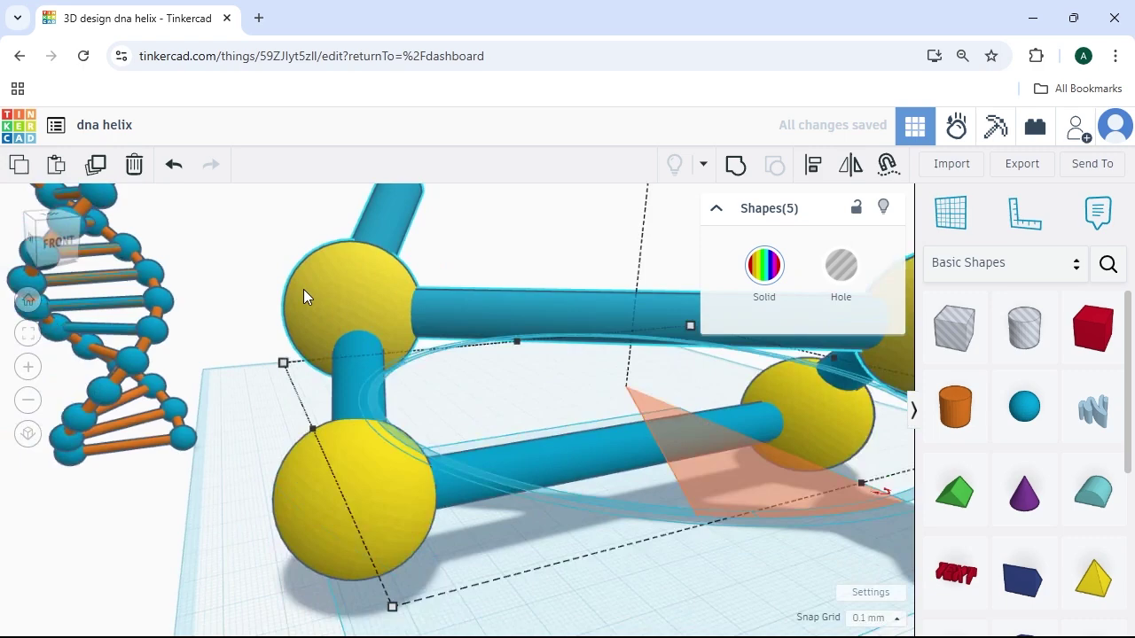
drag(54, 241, 5, 244)
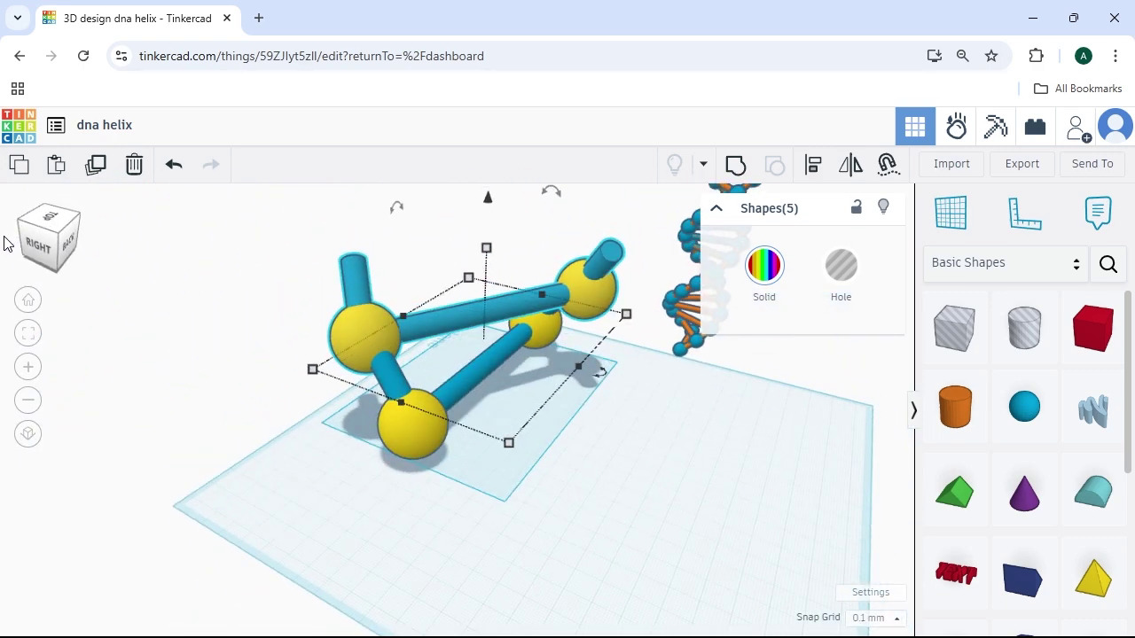
key(ctrl+d)
key(ctrl+d)
key(ctrl+d)
key(ctrl+d)
key(ctrl+d)
click(4, 244)
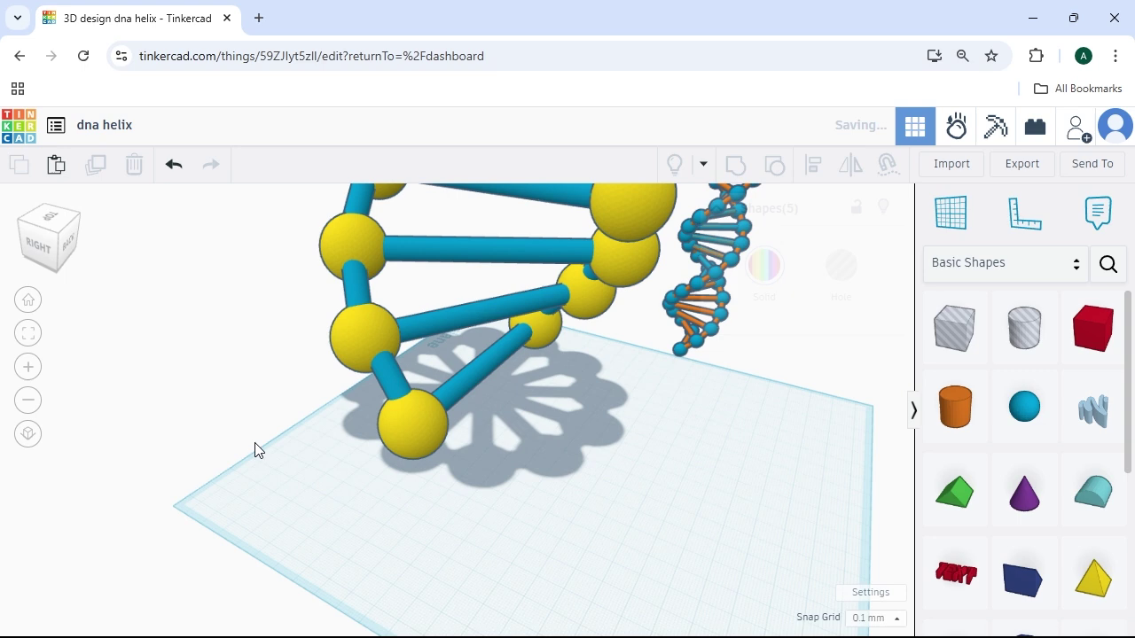
- Delete the top rung, restore it with undo, and view the tall helix from the front
scroll(254, 443, down, 8)
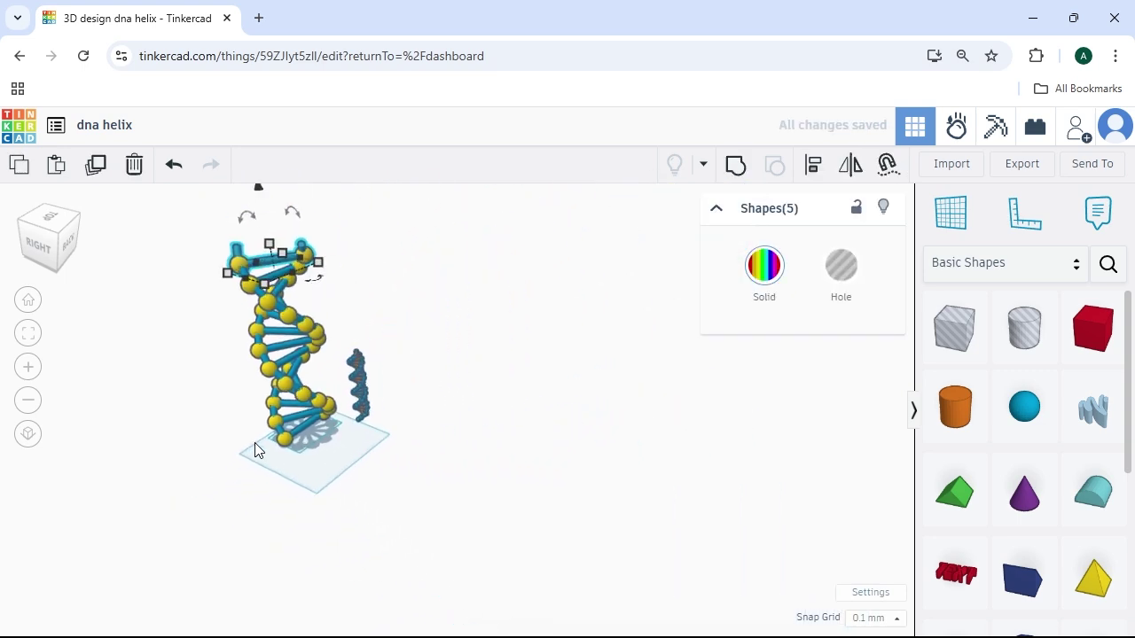
key(Delete)
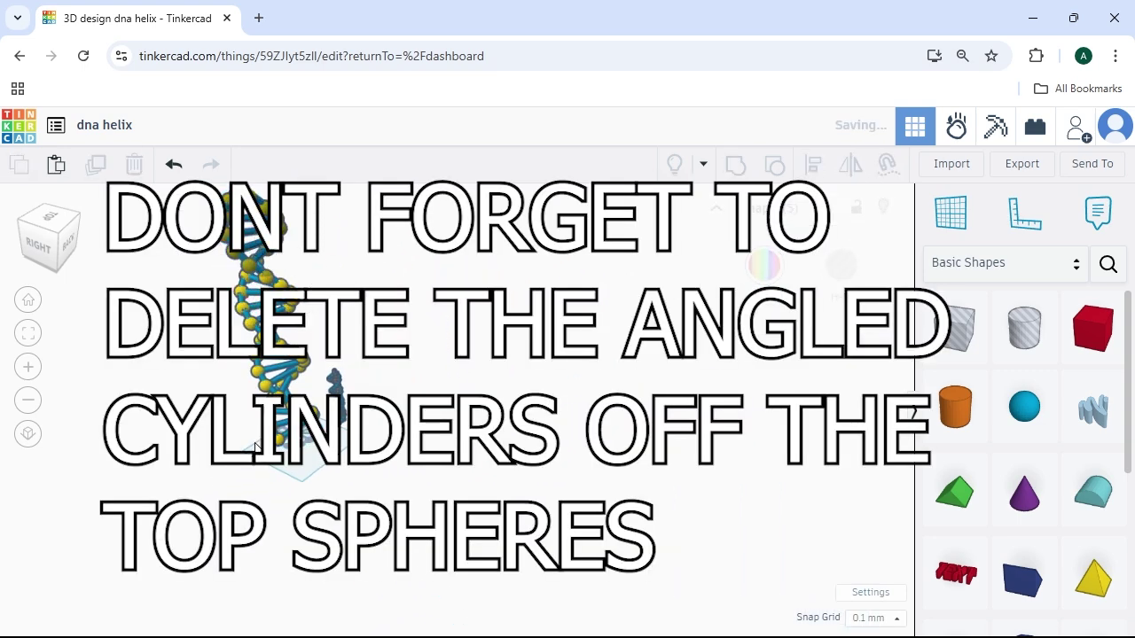
key(ctrl+z)
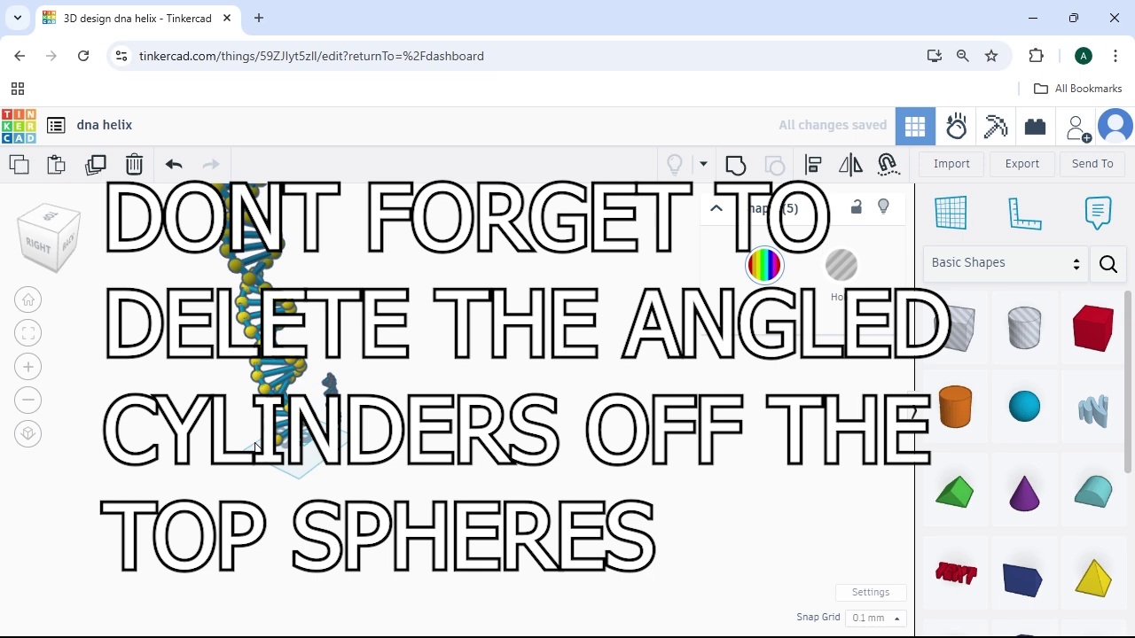
click(38, 254)
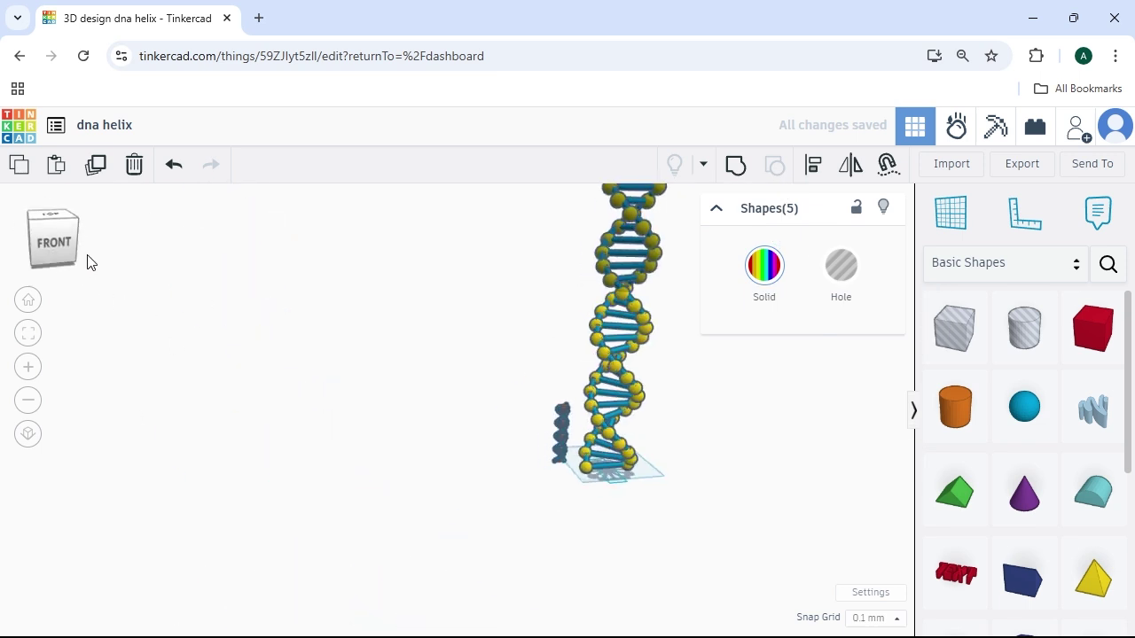
scroll(597, 449, up, 3)
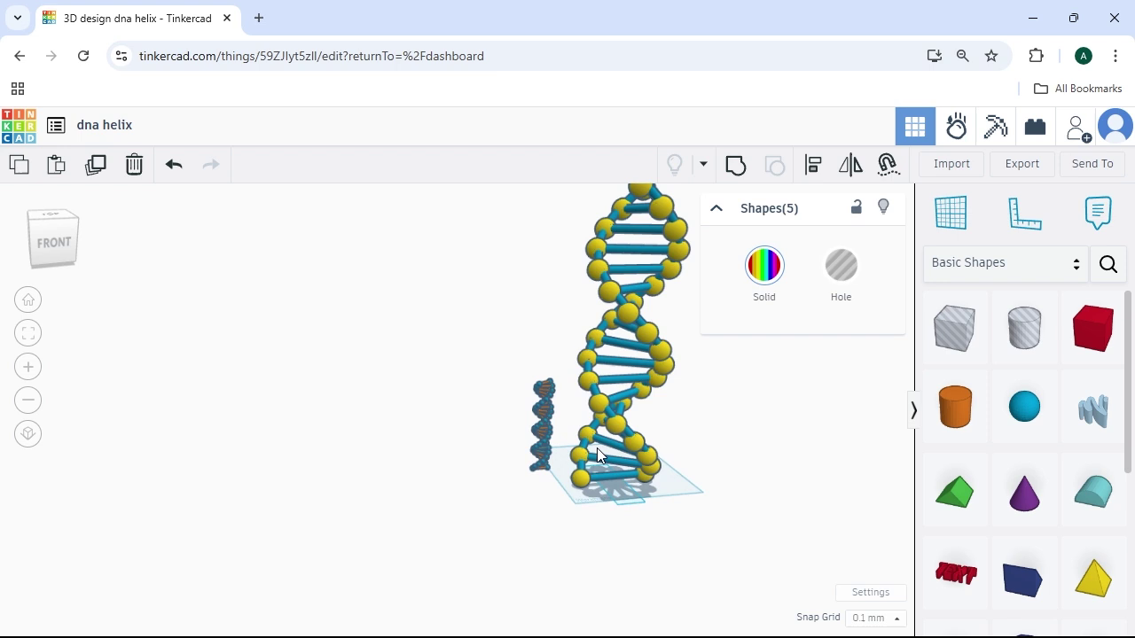
scroll(597, 447, up, 3)
scroll(642, 456, up, 2)
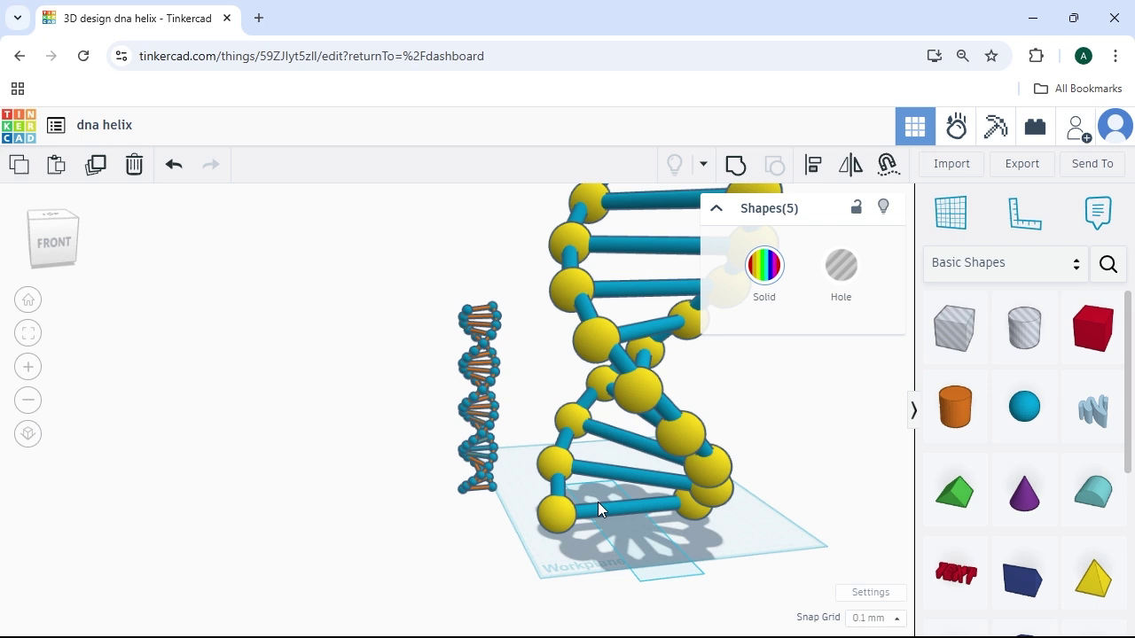
scroll(598, 503, up, 2)
- Undo back to a single rung and make the horizontal, left and right cylinders holes
key(ctrl+z)
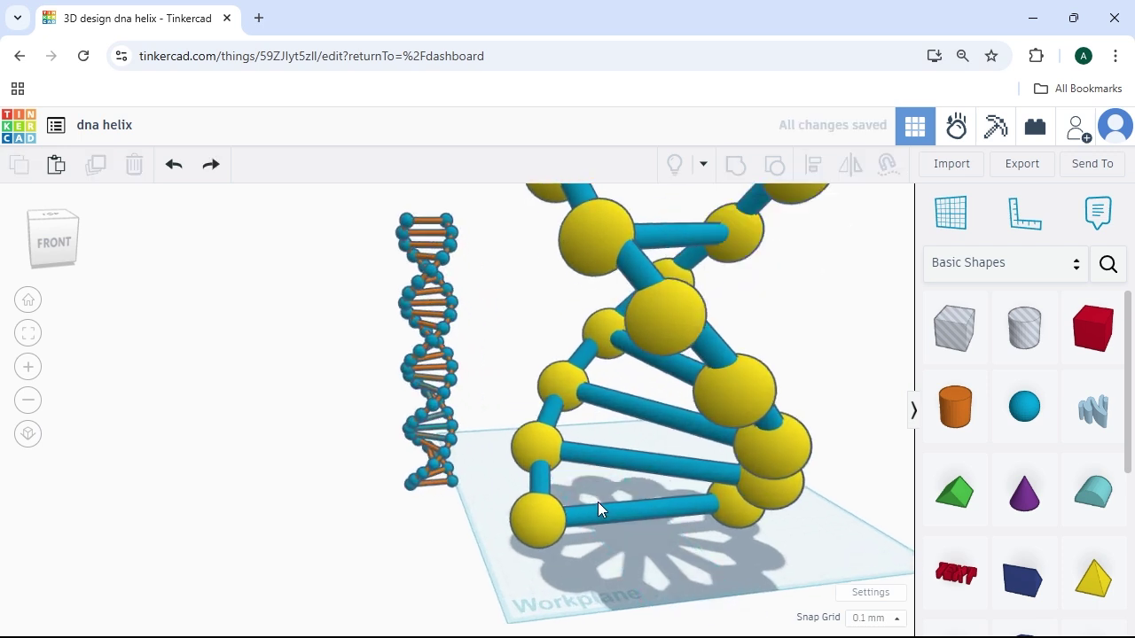
key(ctrl+z)
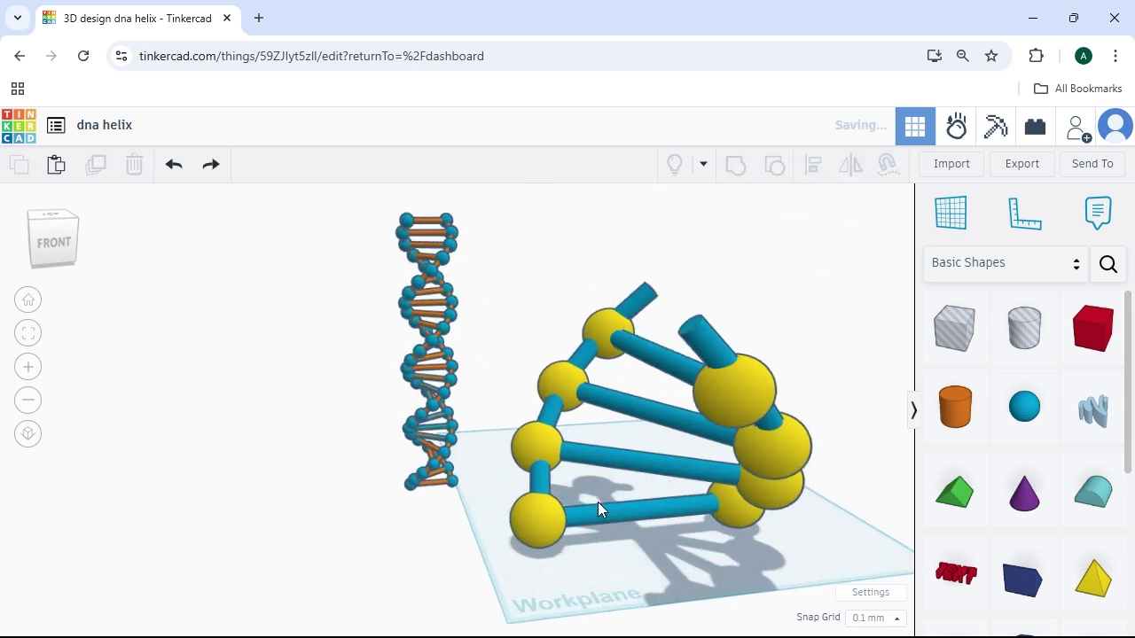
key(ctrl+z)
key(ctrl+z)
key(ctrl+z)
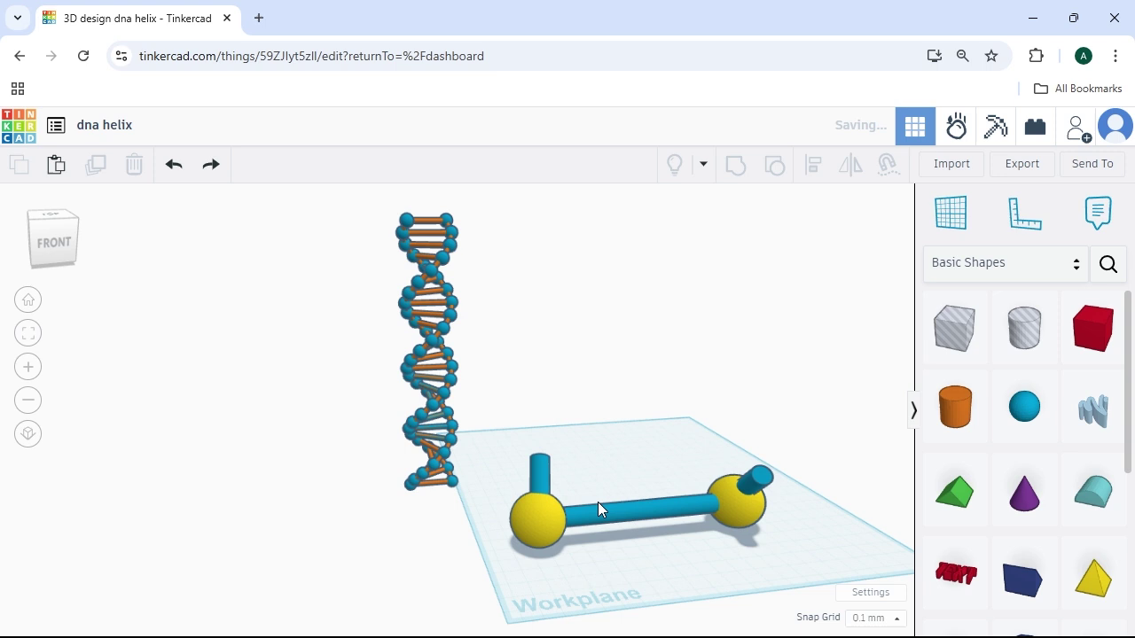
click(608, 500)
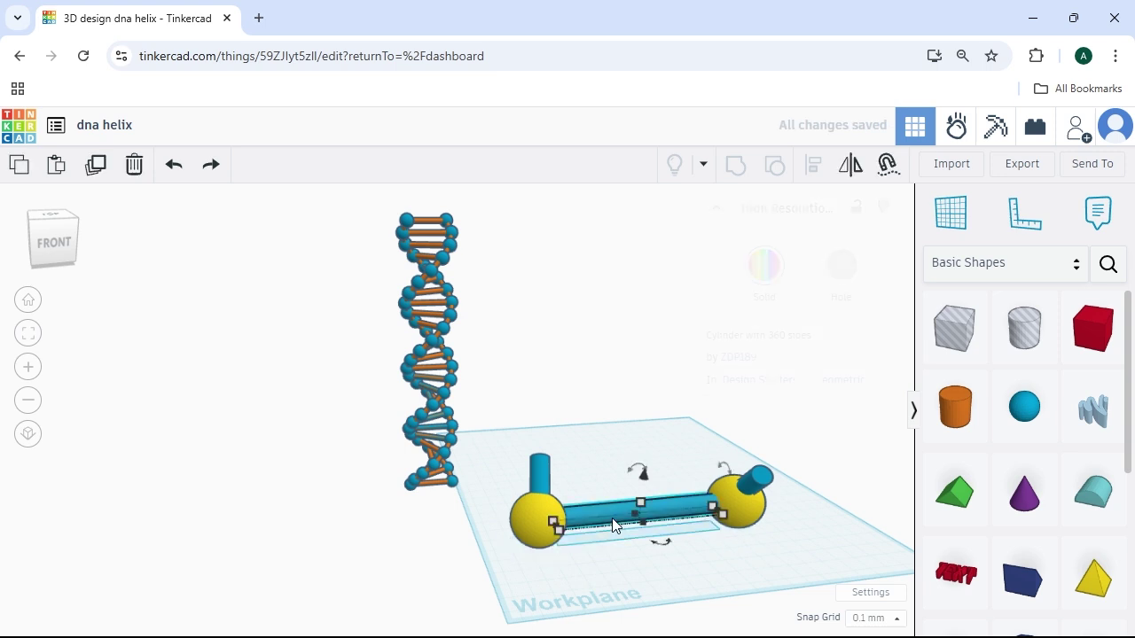
click(832, 270)
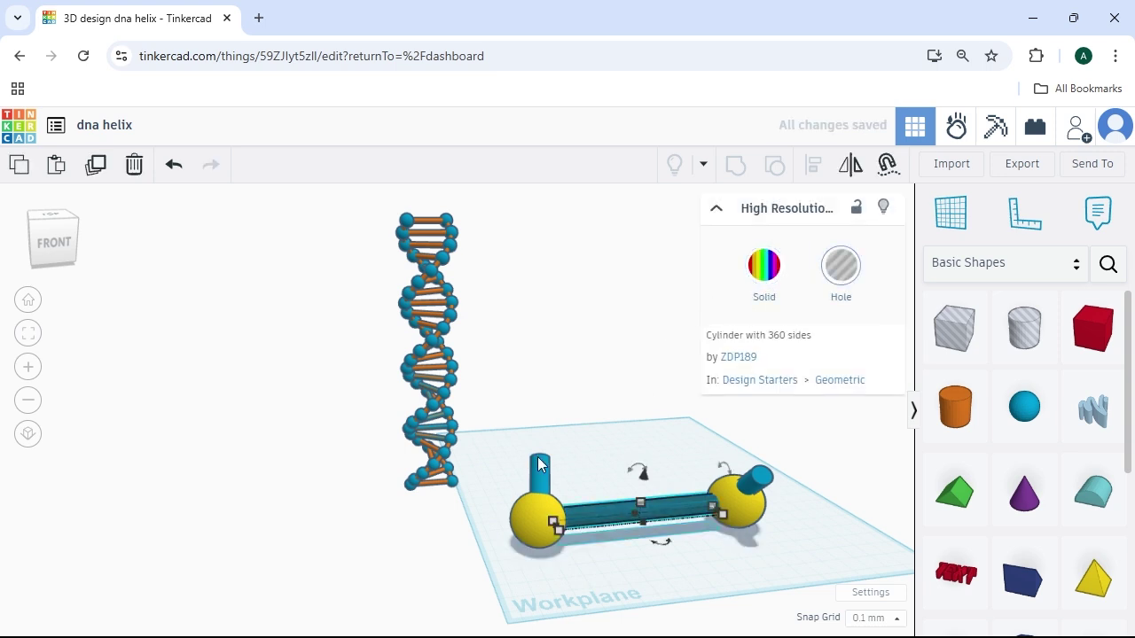
click(541, 468)
click(844, 282)
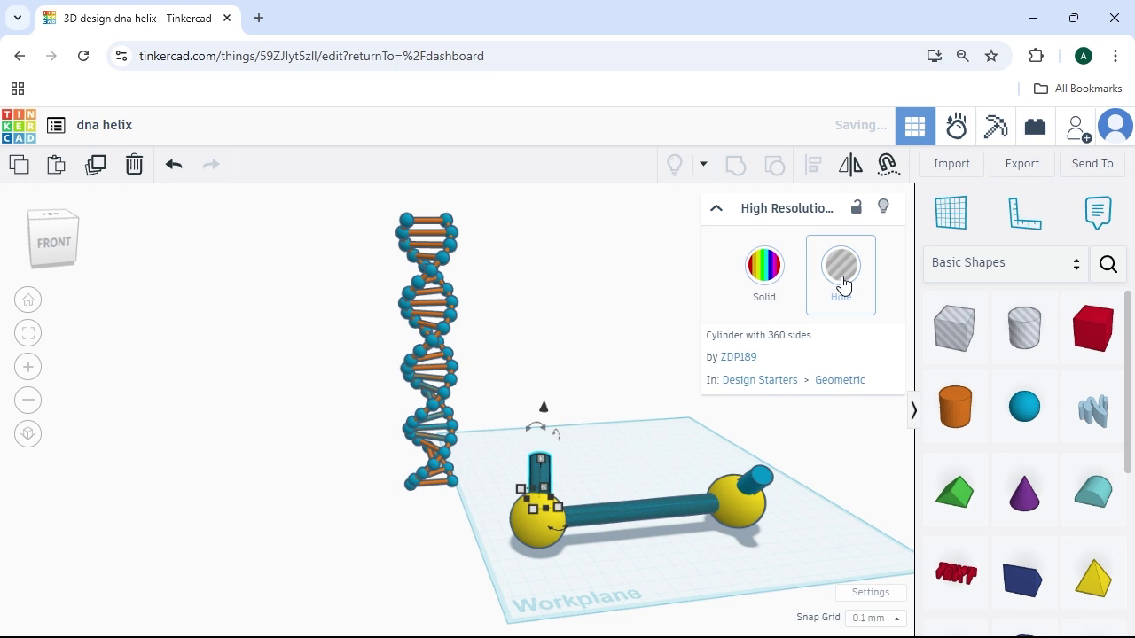
click(752, 481)
click(838, 268)
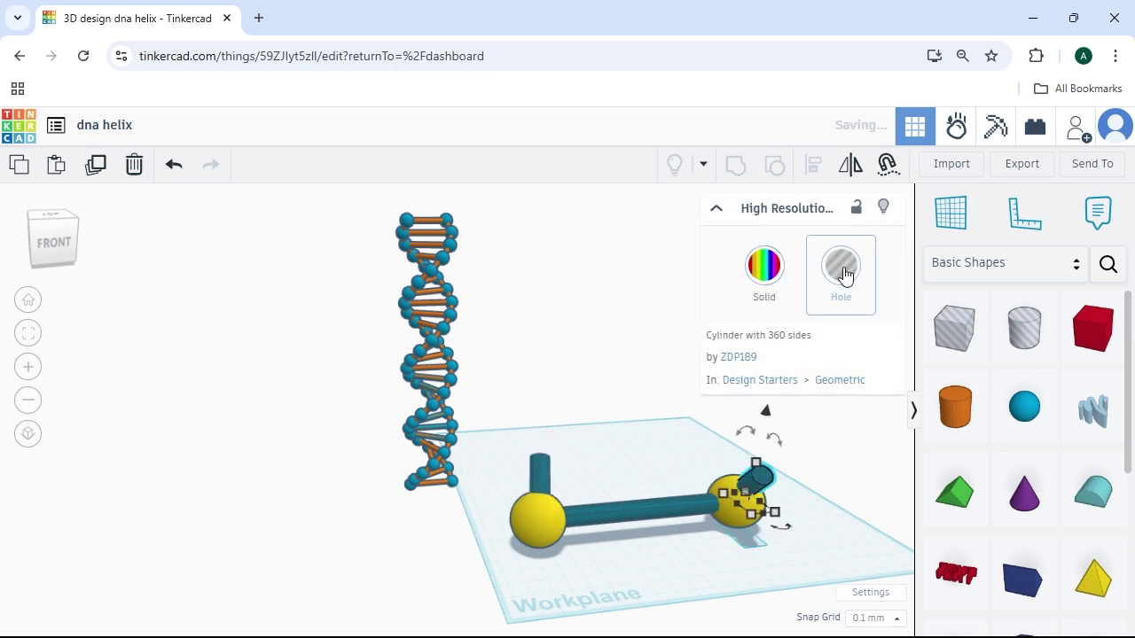
- From the back view, reselect the rung's cylinders and spheres, undoing an accidental sphere move
drag(40, 272, 112, 249)
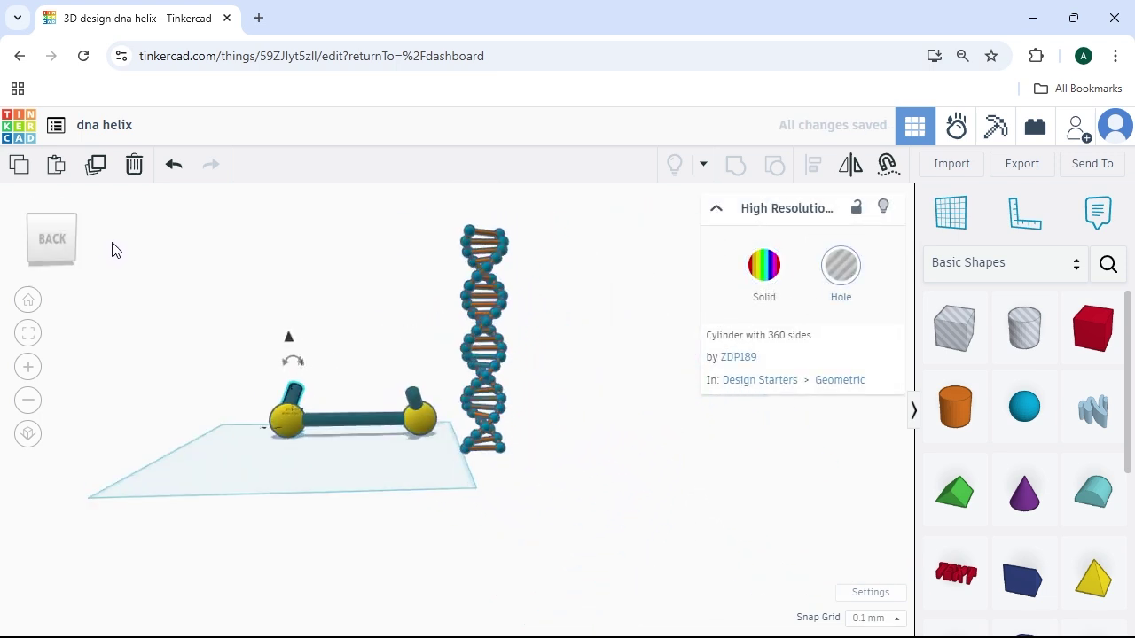
scroll(265, 374, up, 2)
click(266, 364)
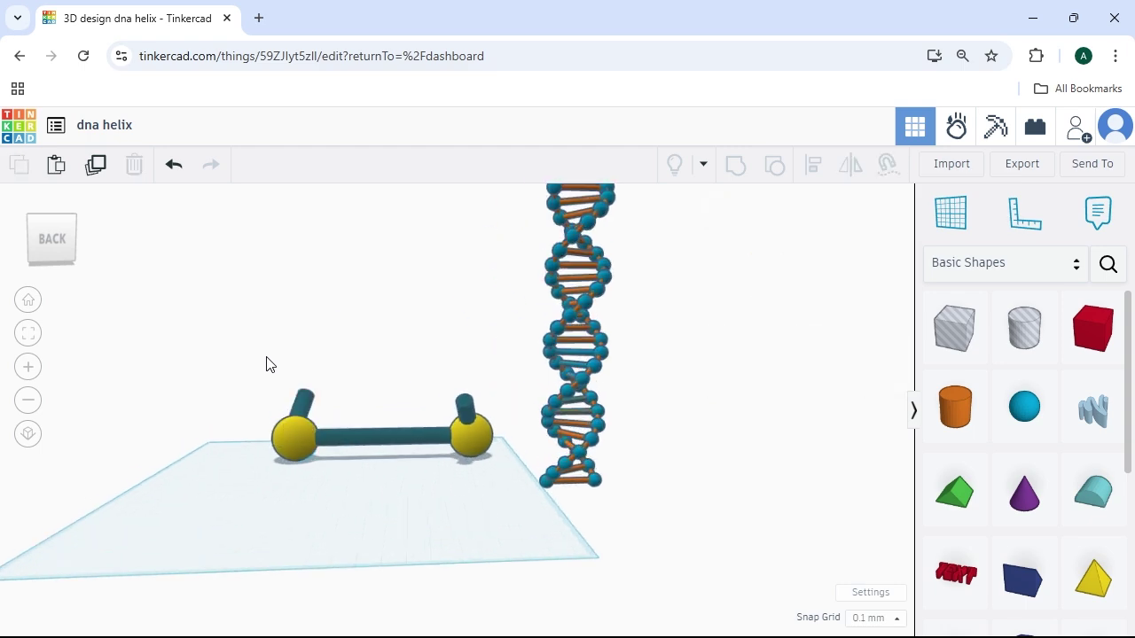
scroll(344, 477, up, 5)
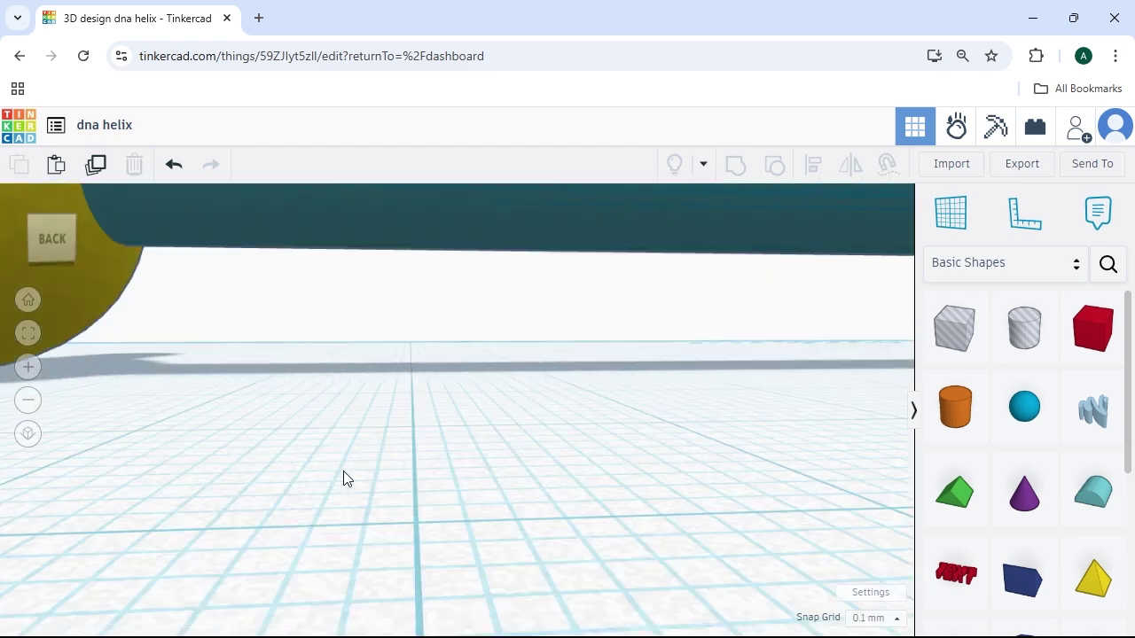
scroll(344, 477, down, 5)
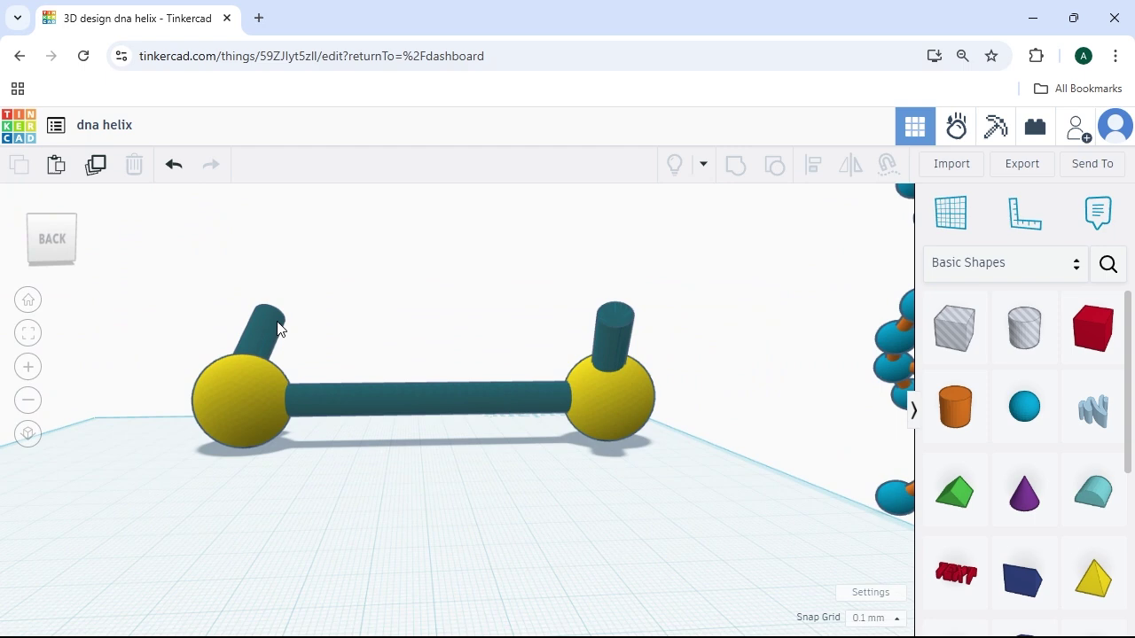
click(271, 327)
key(Escape)
click(380, 390)
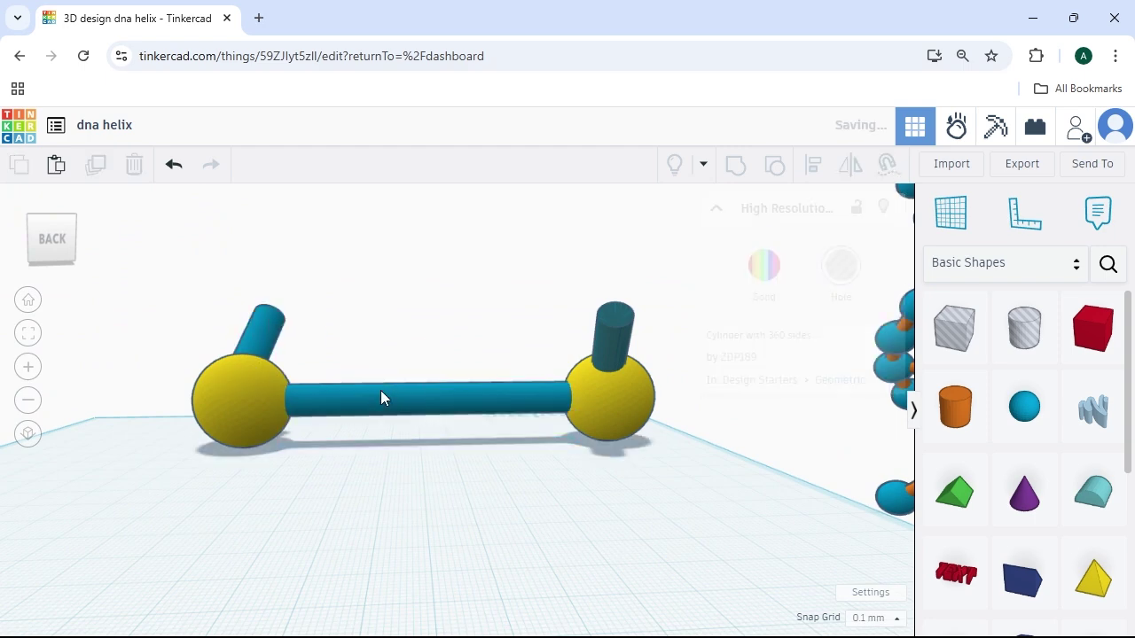
click(718, 278)
click(612, 332)
key(Escape)
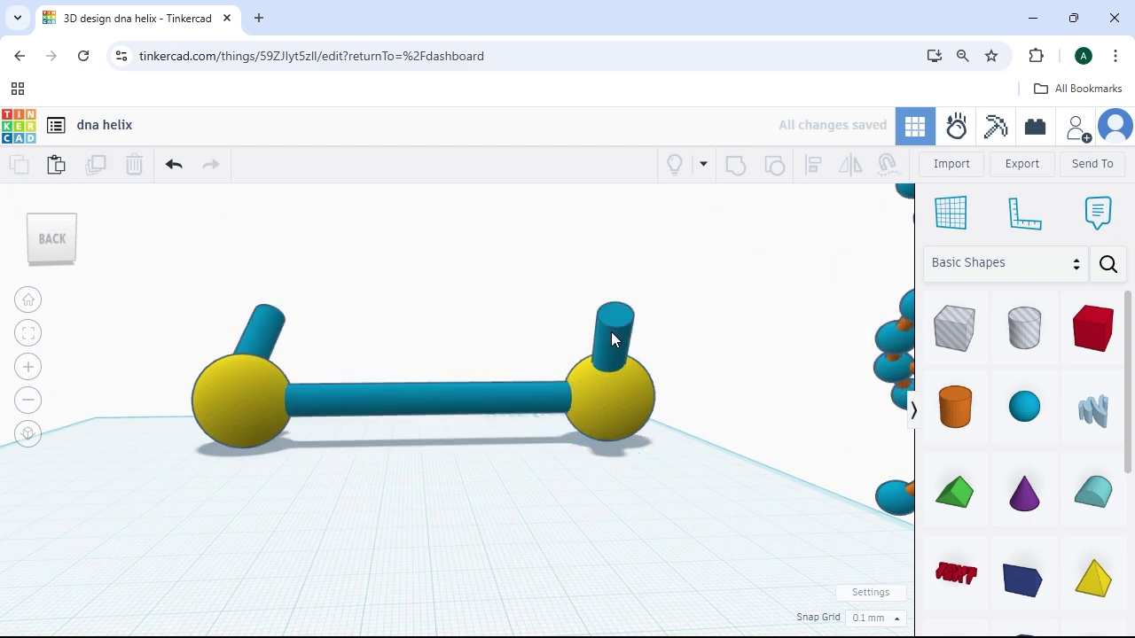
click(254, 327)
click(221, 416)
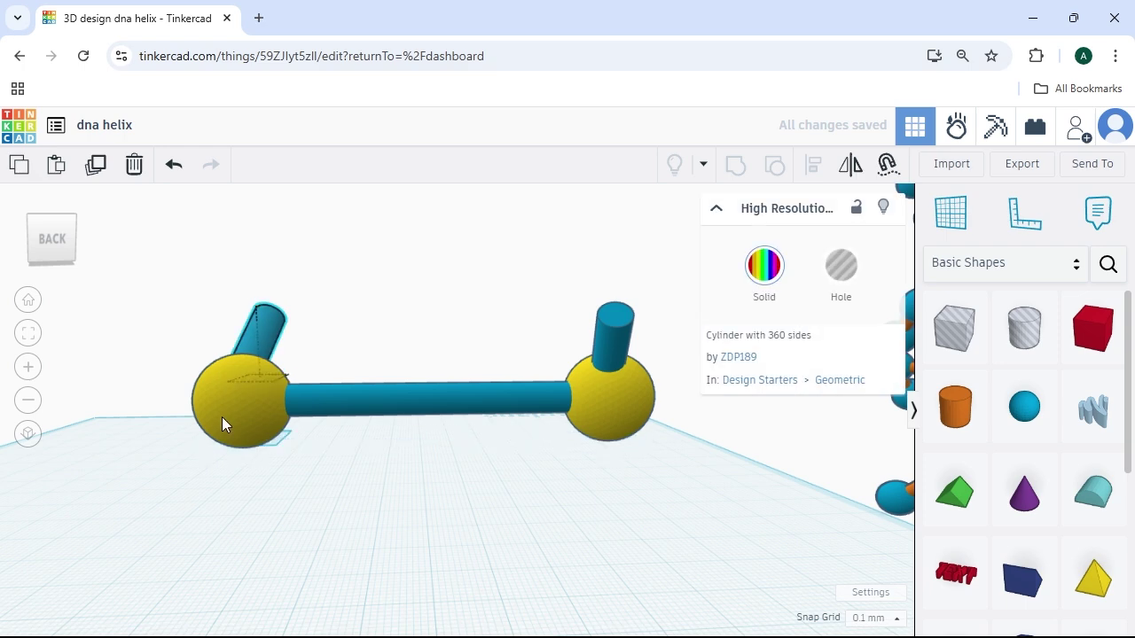
click(613, 414)
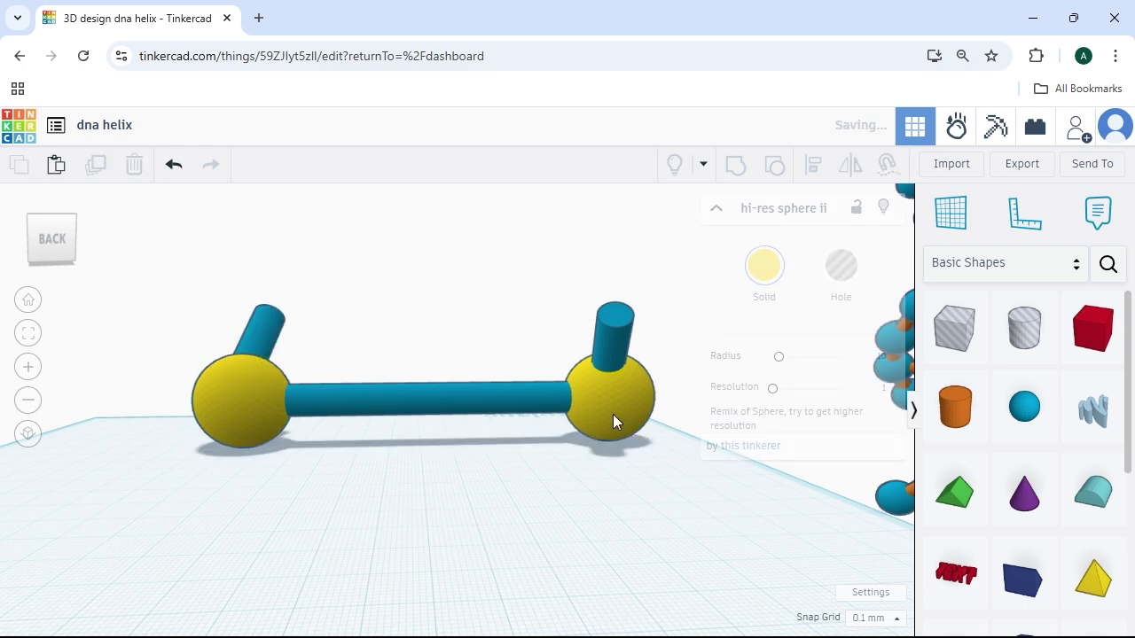
key(Escape)
drag(613, 414, 768, 539)
key(ctrl+z)
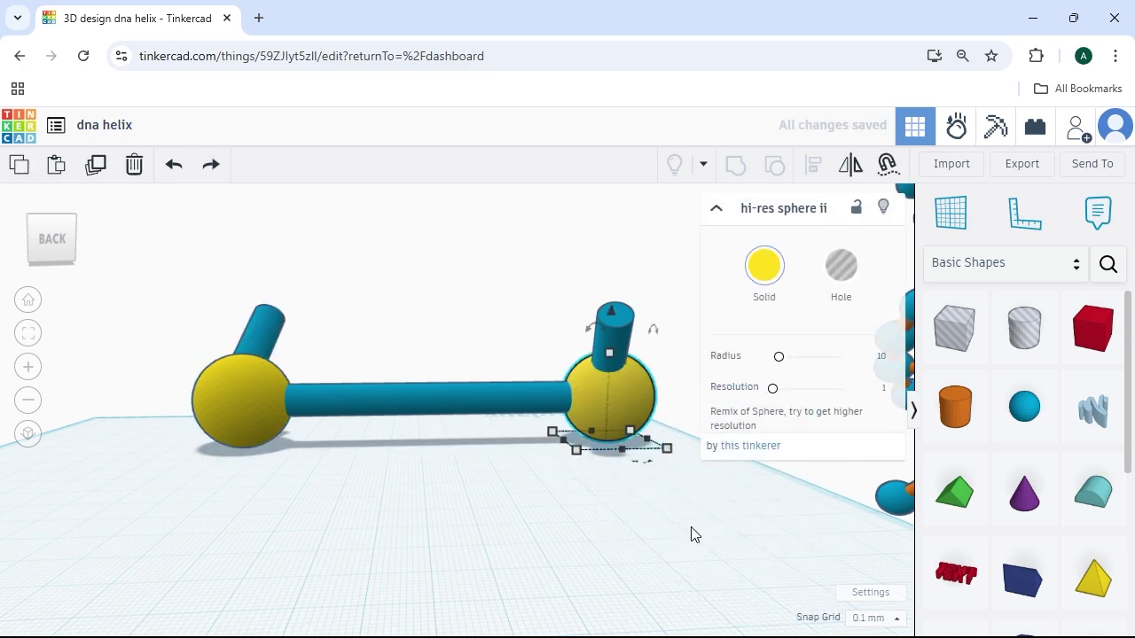
- Turn the left angled, horizontal and right cylinders into holes and select all five shapes
click(254, 341)
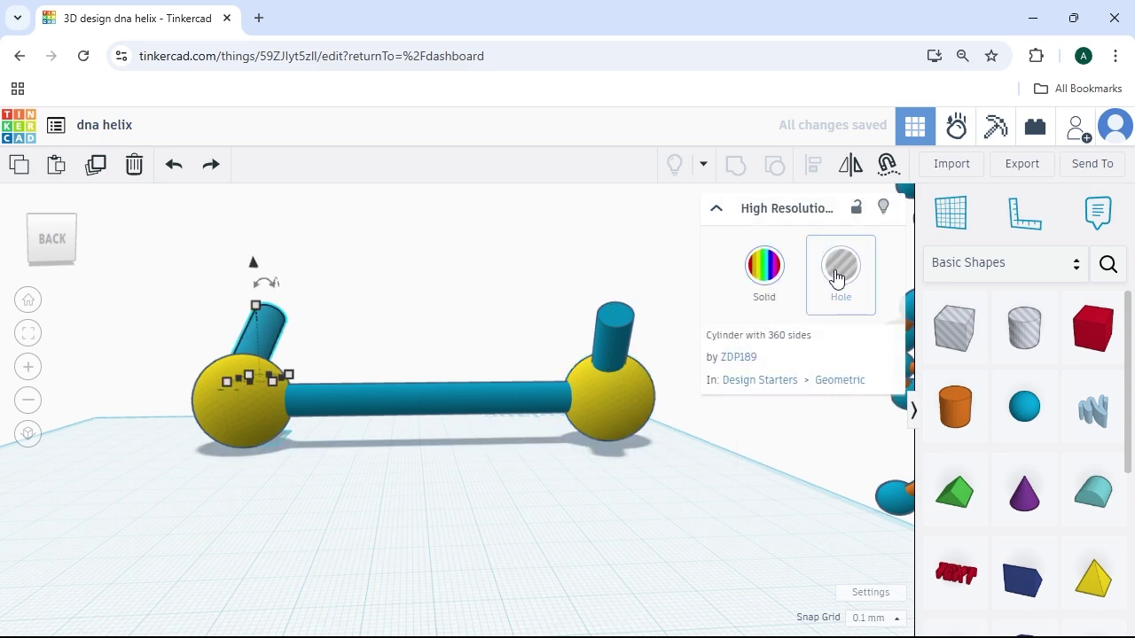
click(839, 264)
click(396, 396)
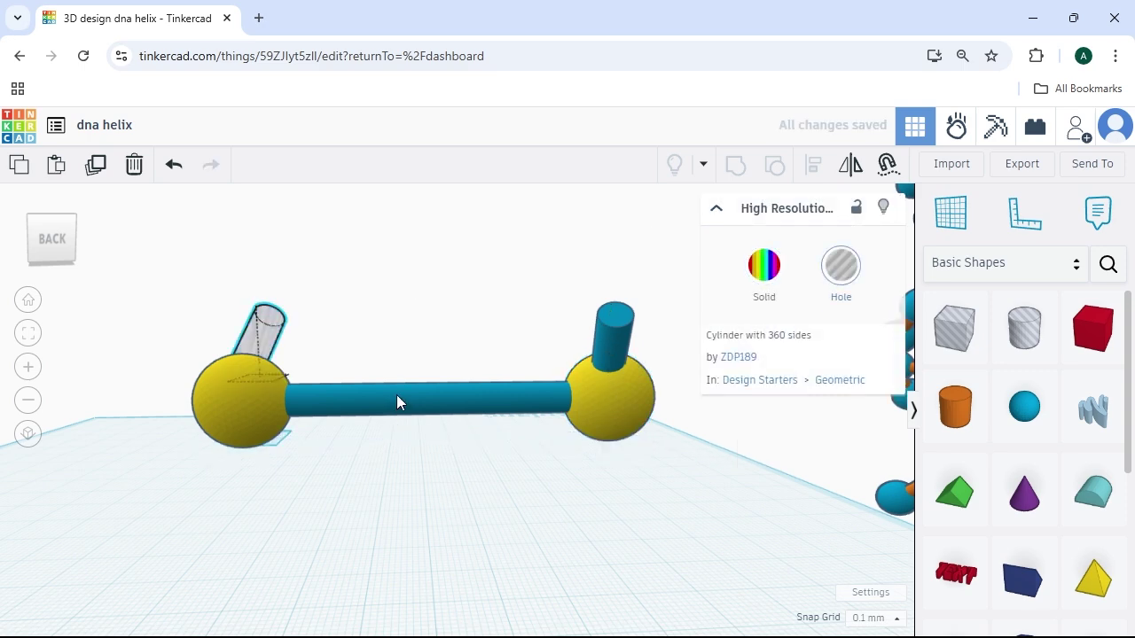
click(836, 264)
click(625, 342)
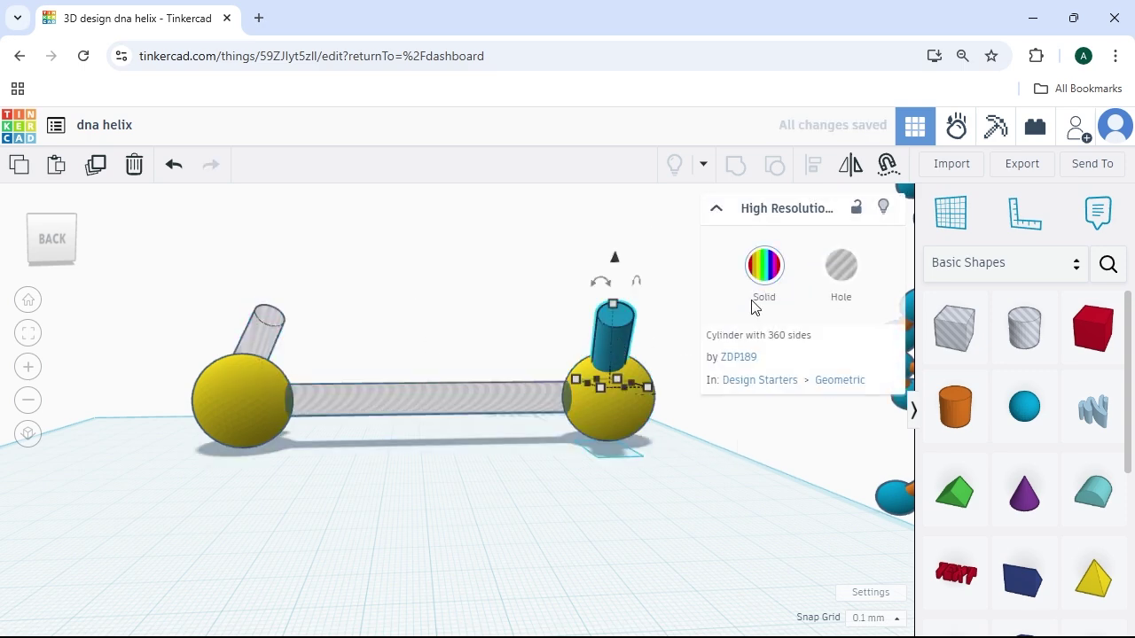
click(844, 282)
drag(213, 289, 623, 488)
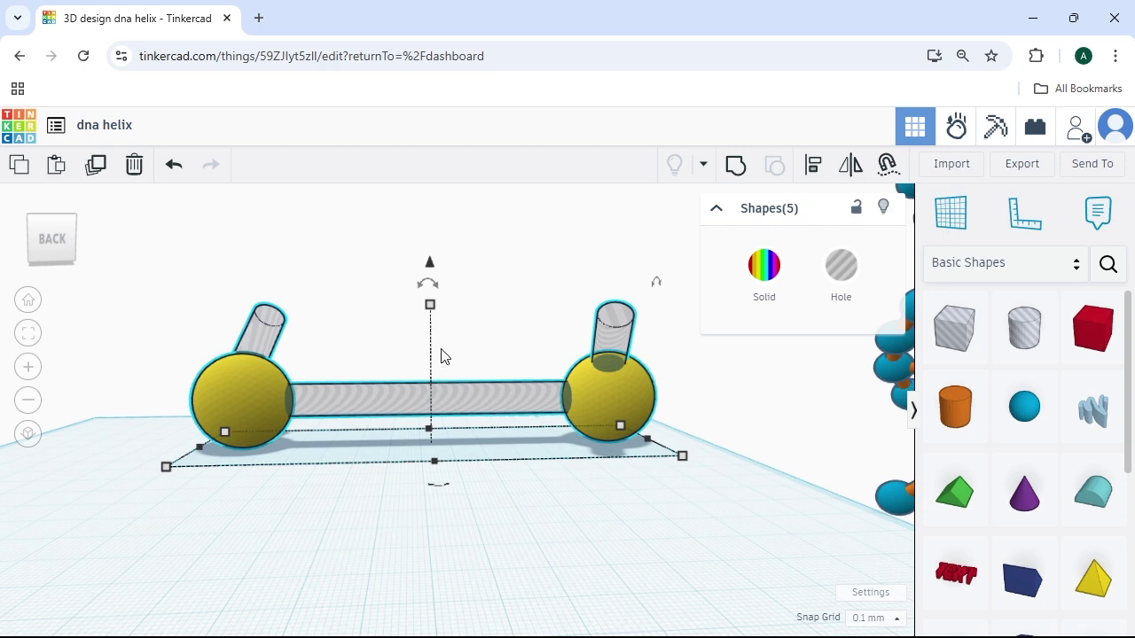
- Raise a copy of the rung 30 mm and twist it 30° about the vertical axis
scroll(441, 354, down, 2)
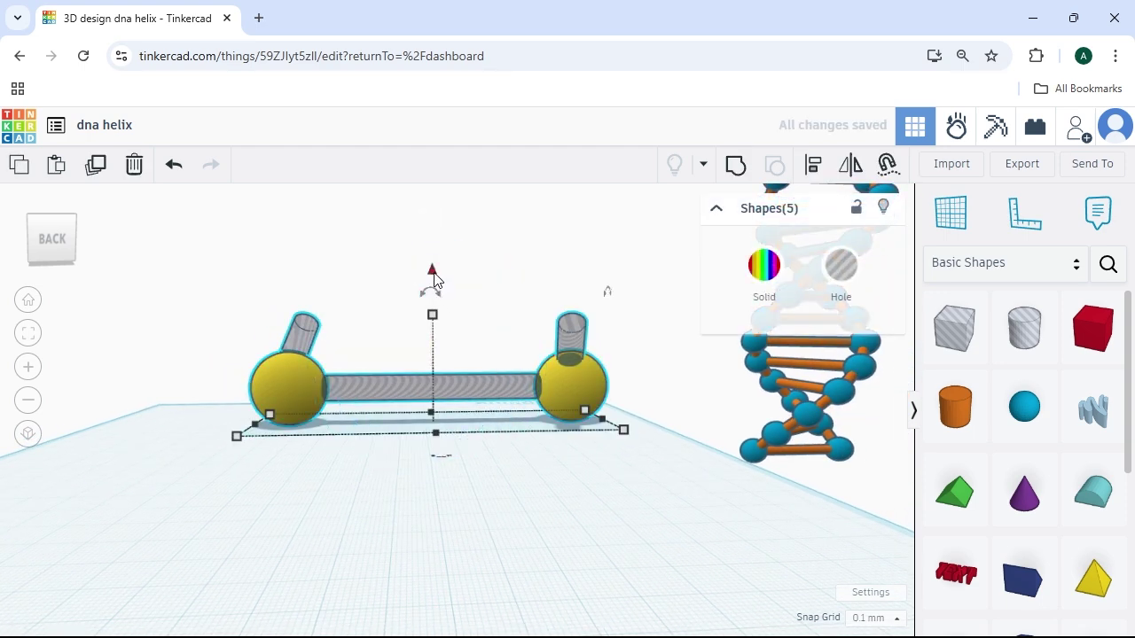
alt+drag(435, 281, 438, 187)
click(689, 383)
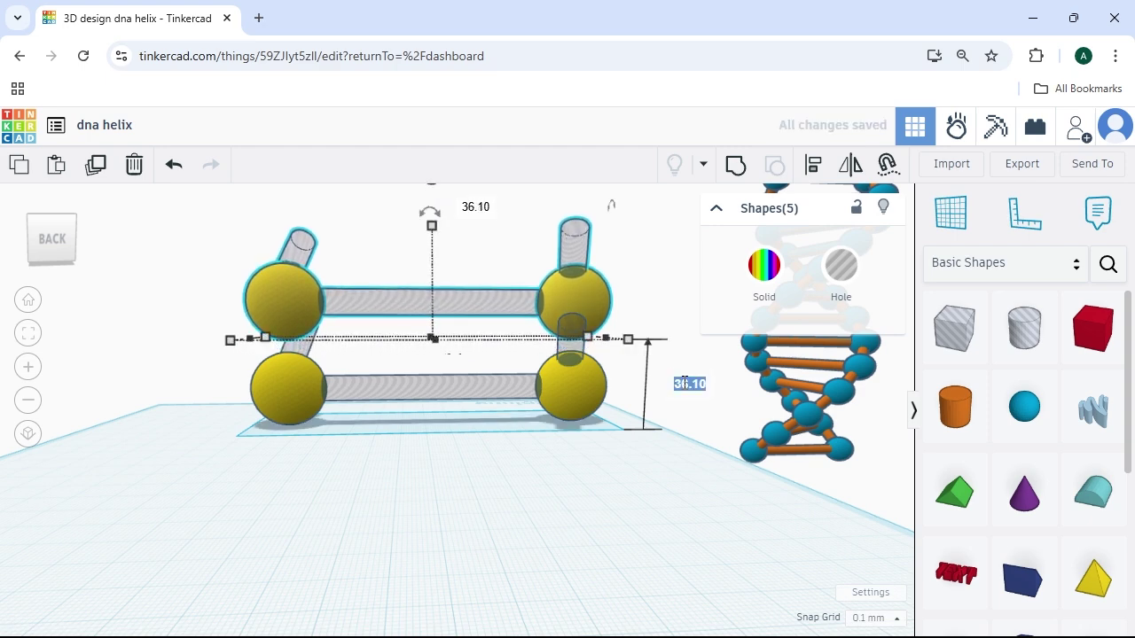
text(30)
key(Return)
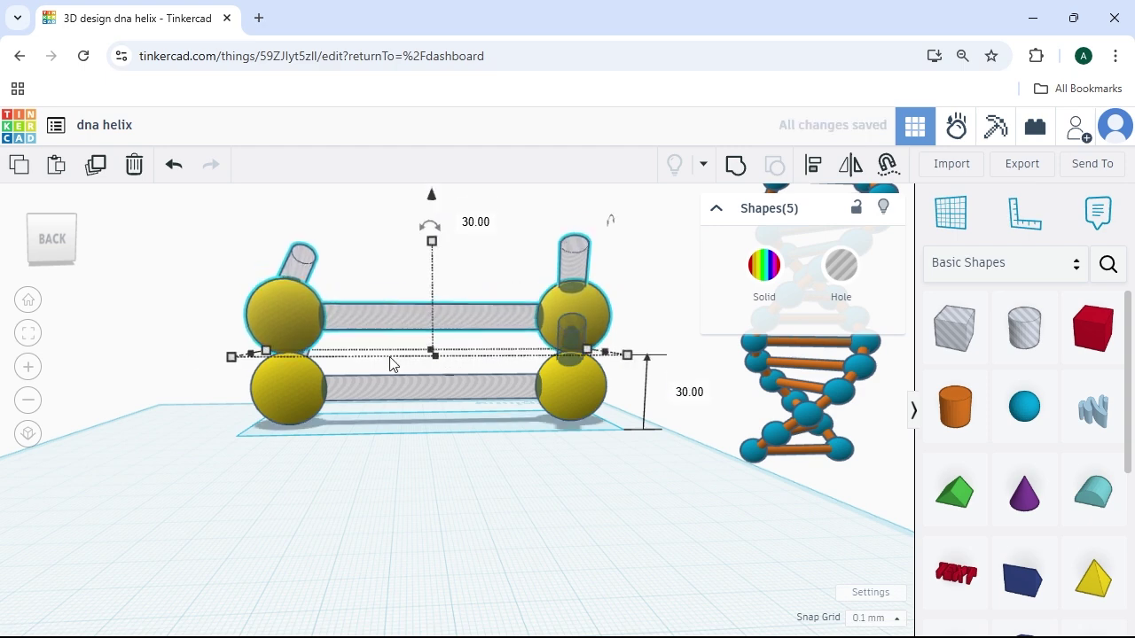
drag(49, 239, 56, 248)
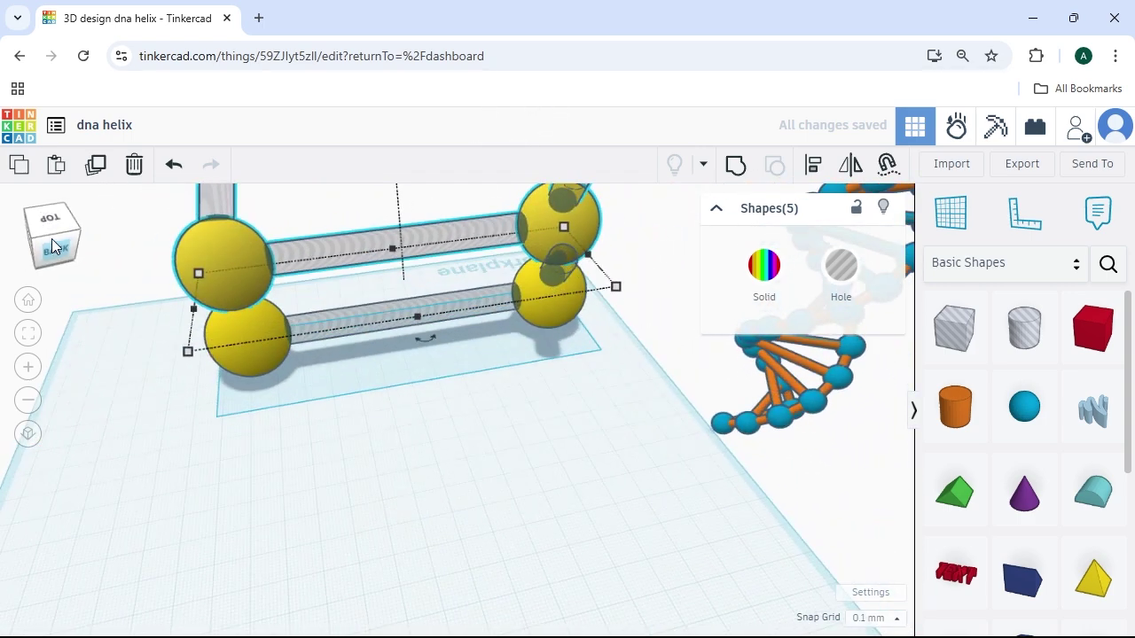
click(424, 341)
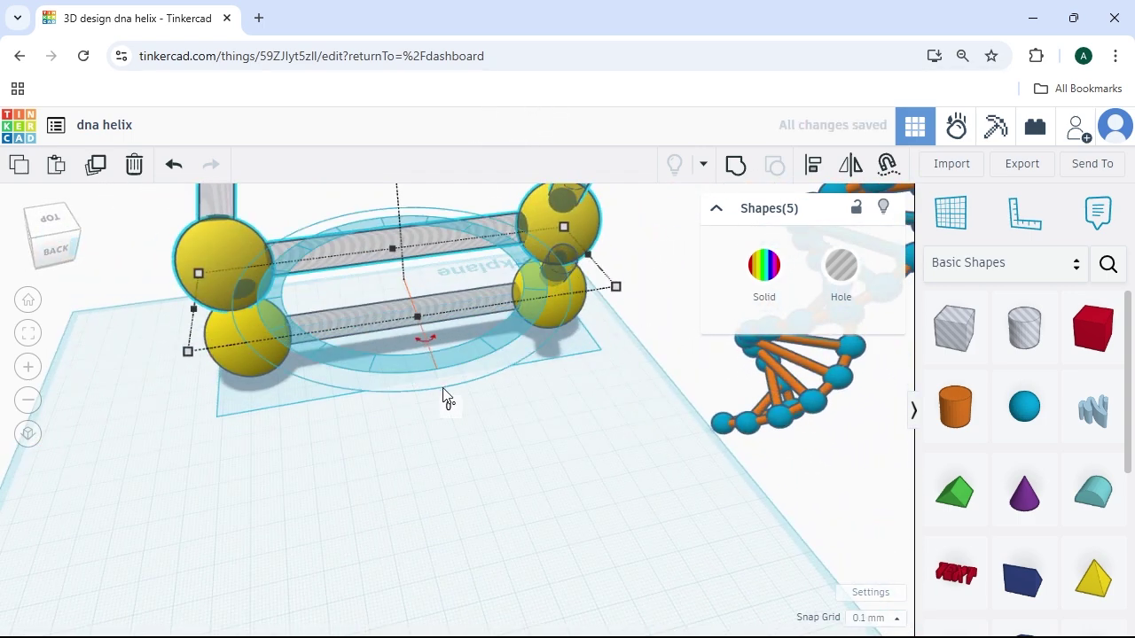
text(30)
key(Return)
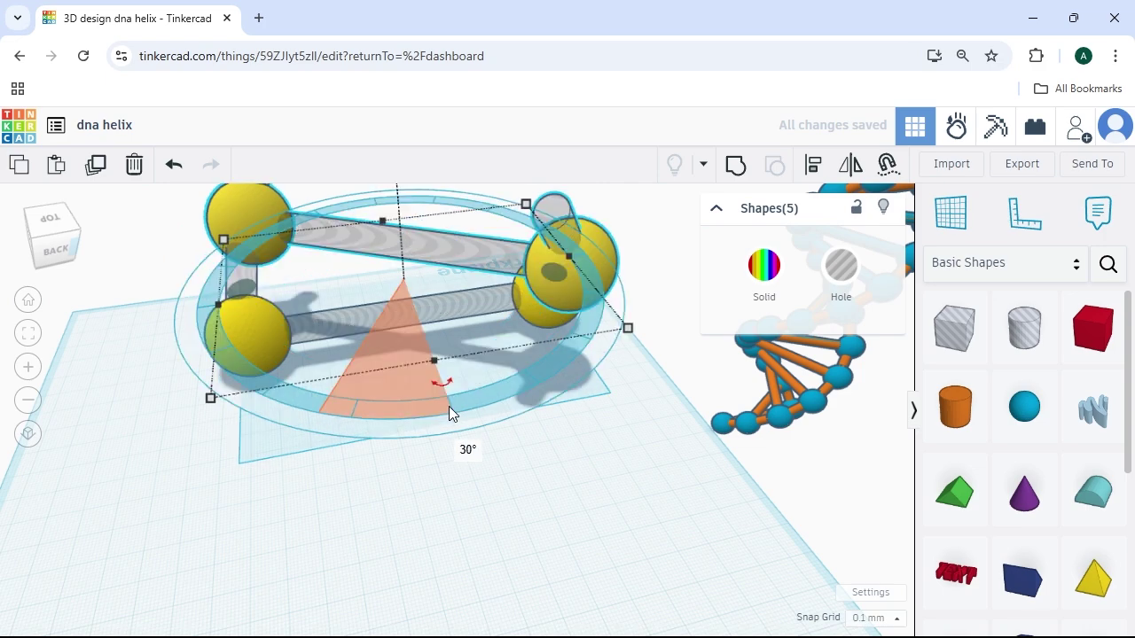
click(449, 406)
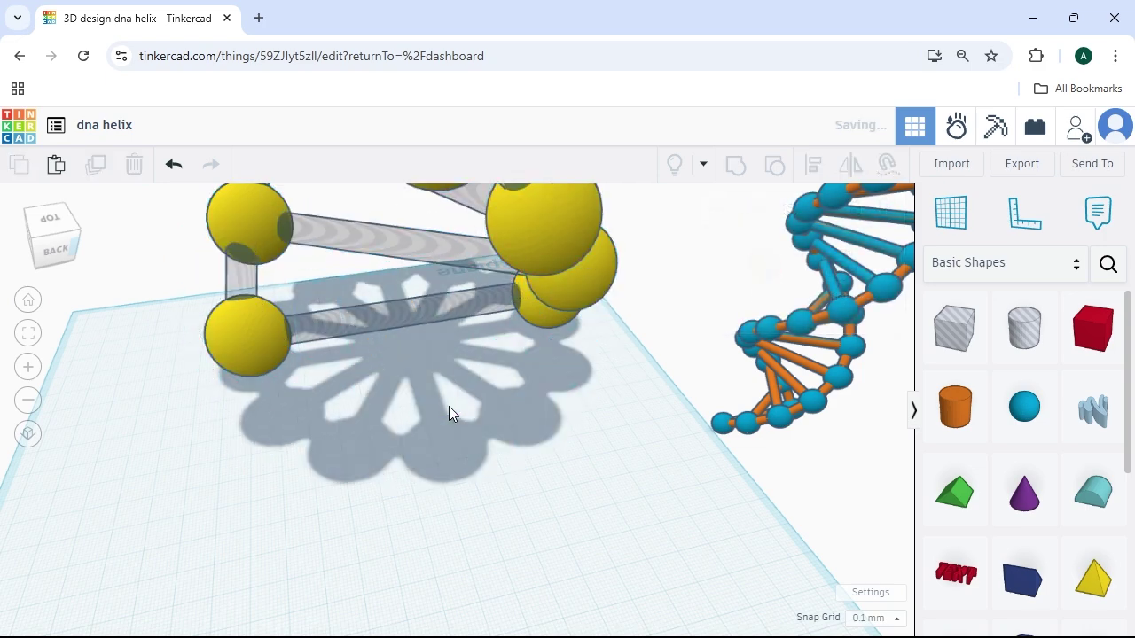
- Select the spheres and a helix rod to see it is a 360-sided high-resolution cylinder
key(ctrl+a)
drag(39, 255, 99, 236)
click(236, 469)
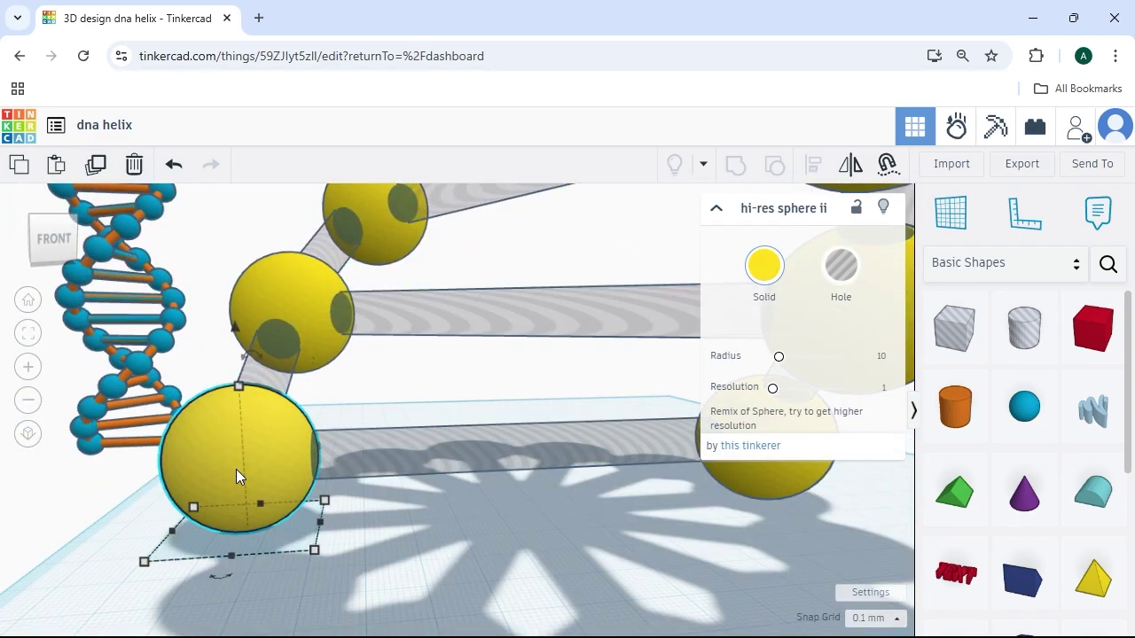
click(758, 477)
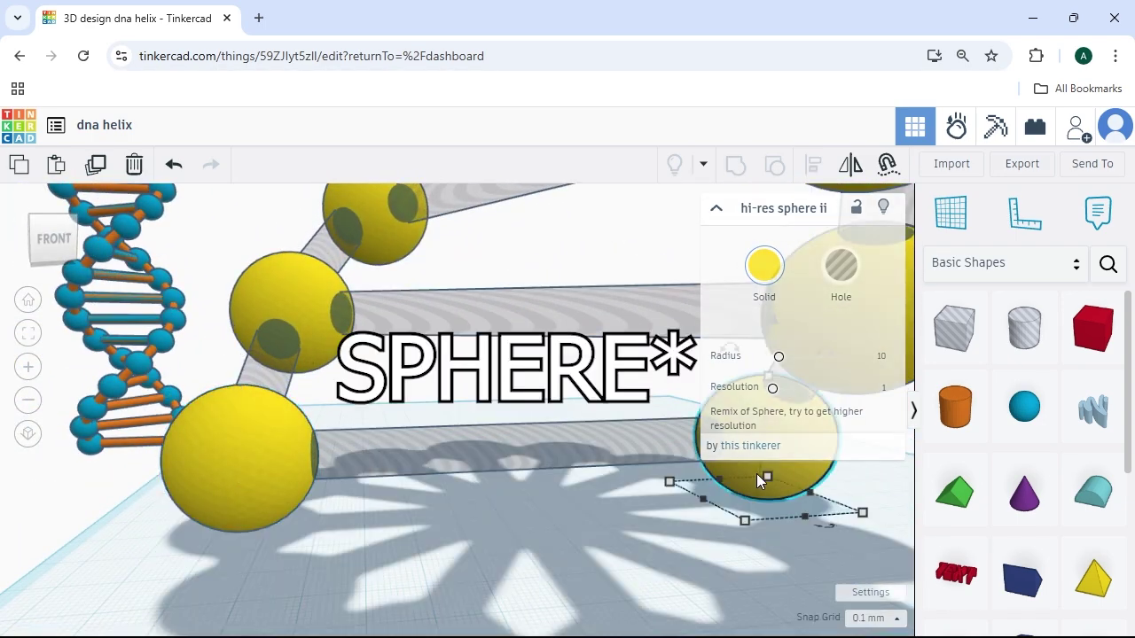
scroll(504, 481, down, 10)
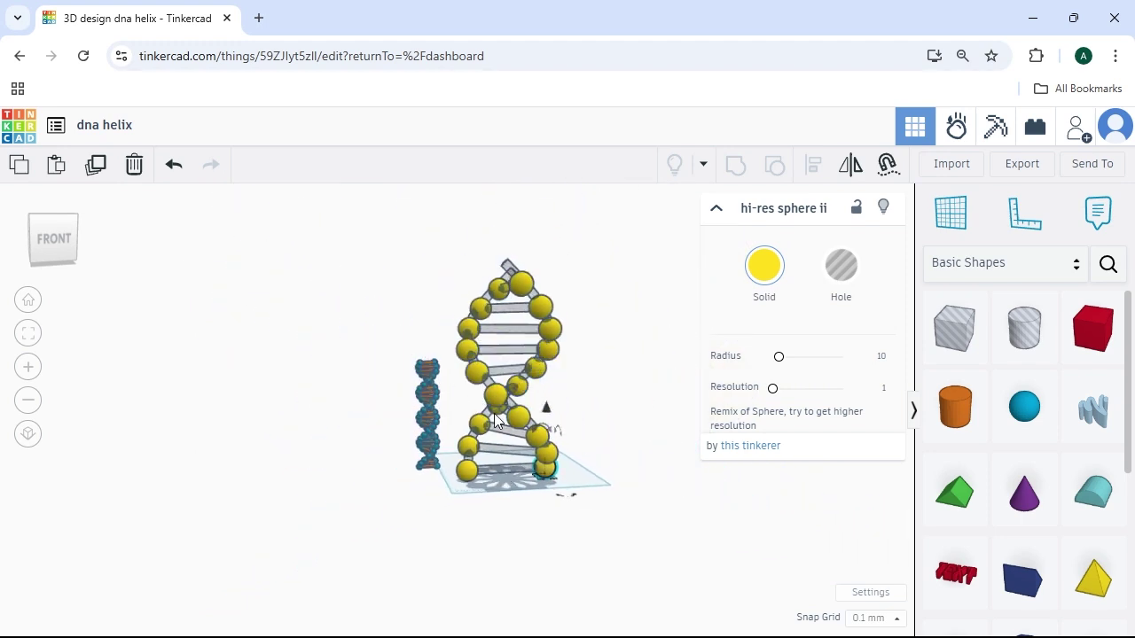
scroll(495, 416, up, 3)
scroll(495, 420, up, 2)
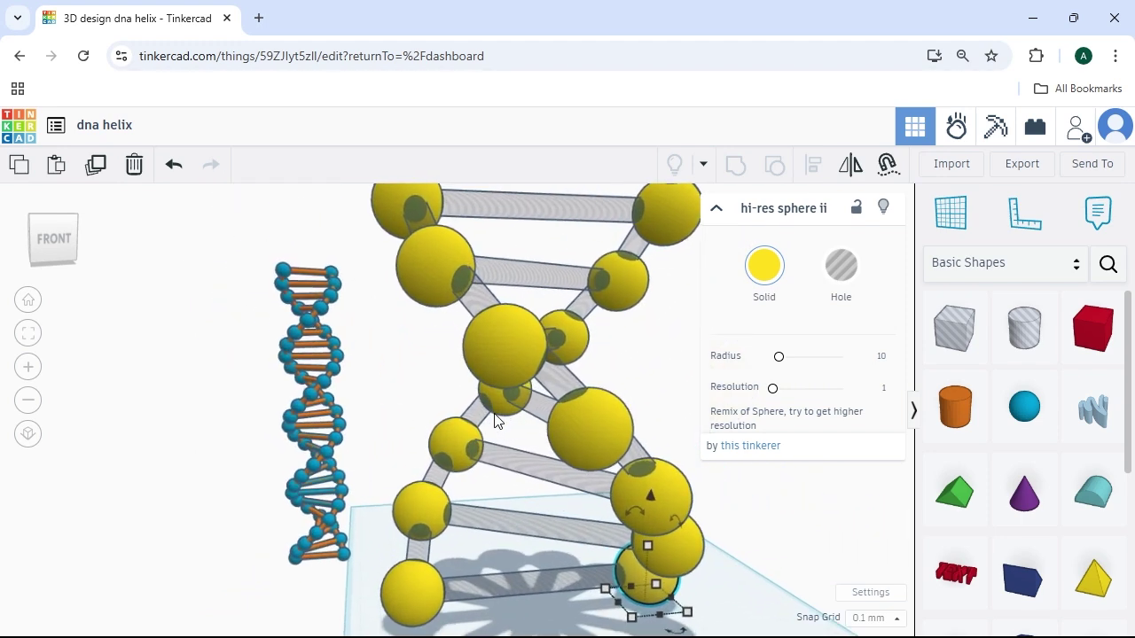
click(502, 517)
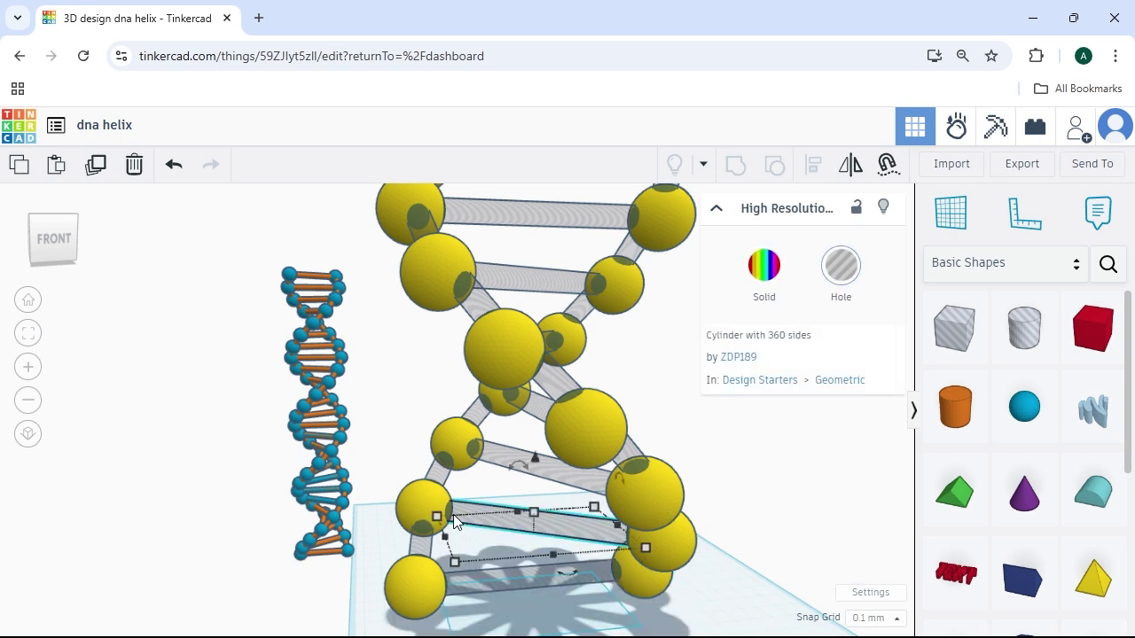
scroll(502, 534, up, 3)
scroll(502, 534, down, 1)
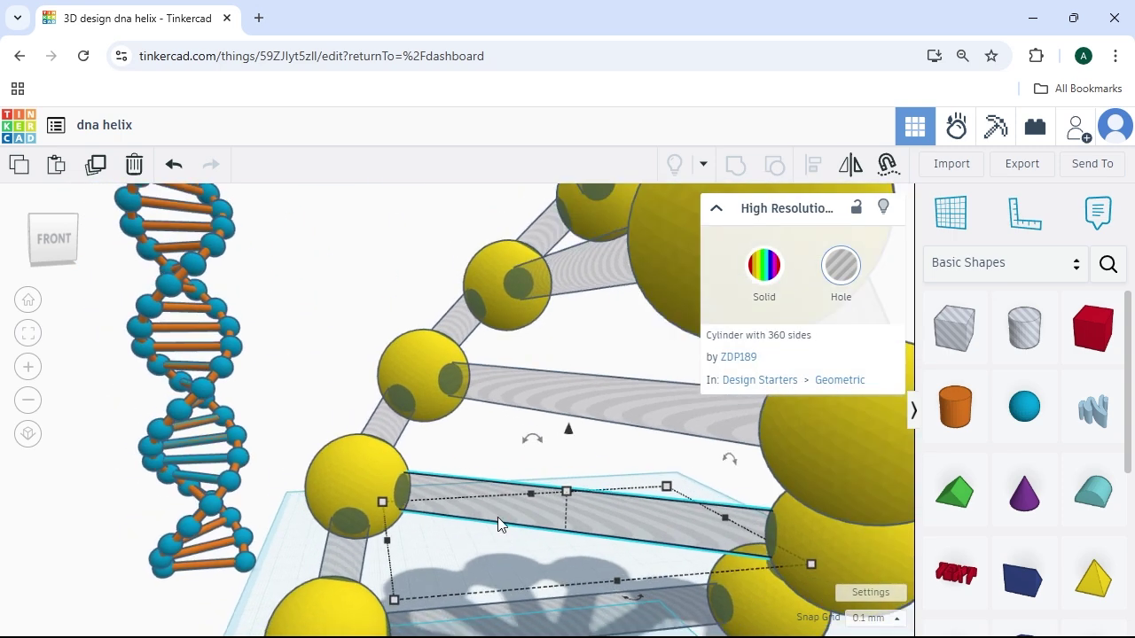
- Search 'high' and place a high-resolution cylinder on the workplane beside the helix
click(1107, 263)
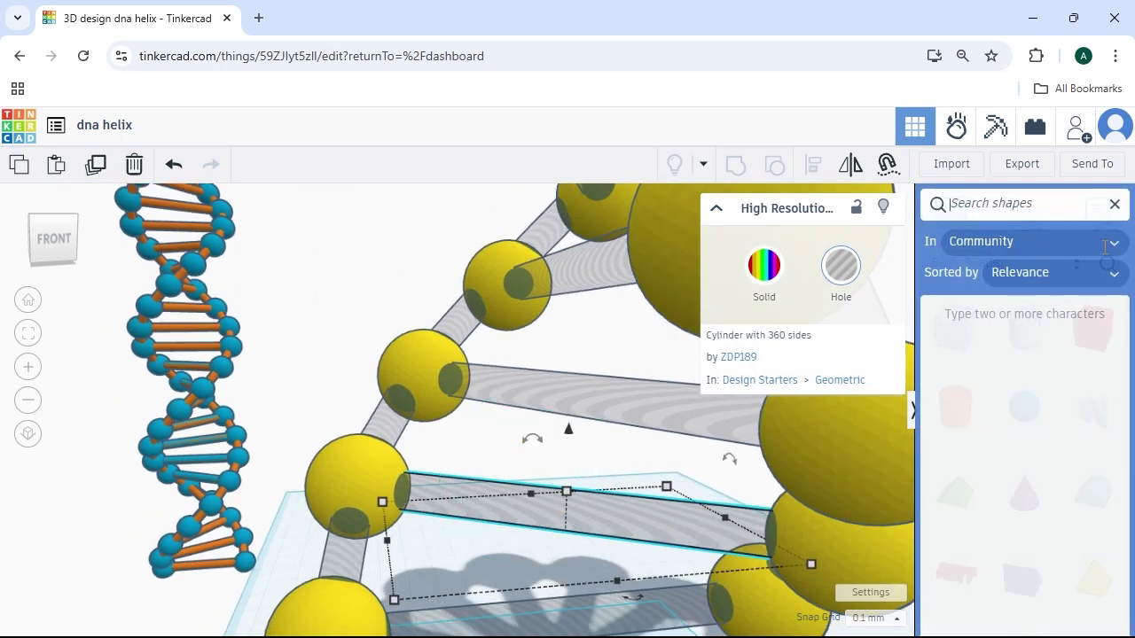
text(high)
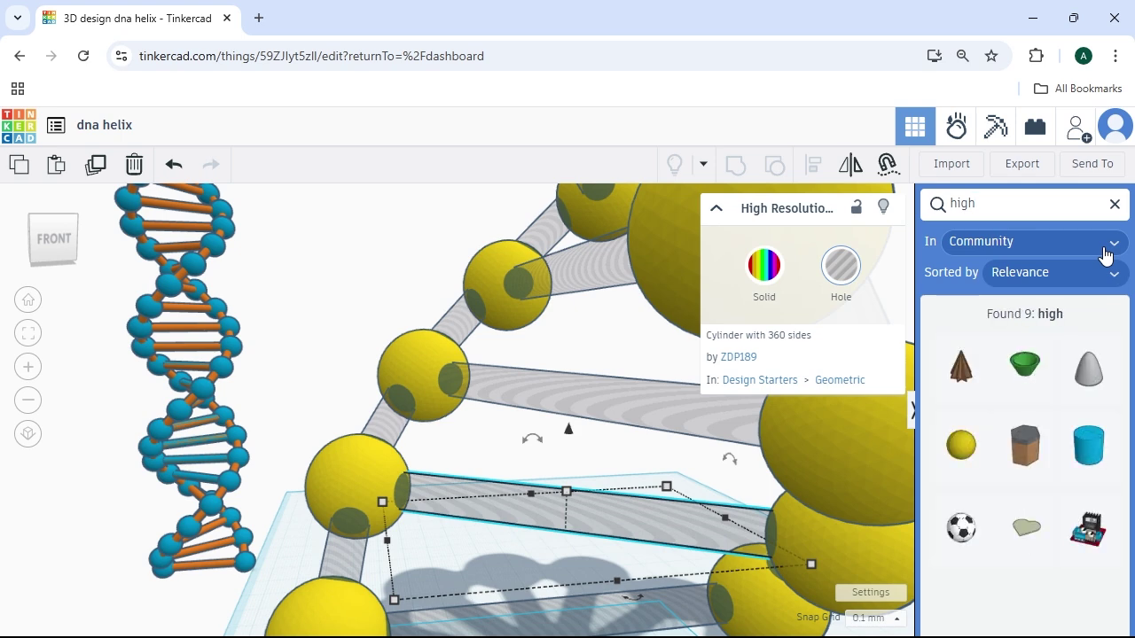
click(1088, 454)
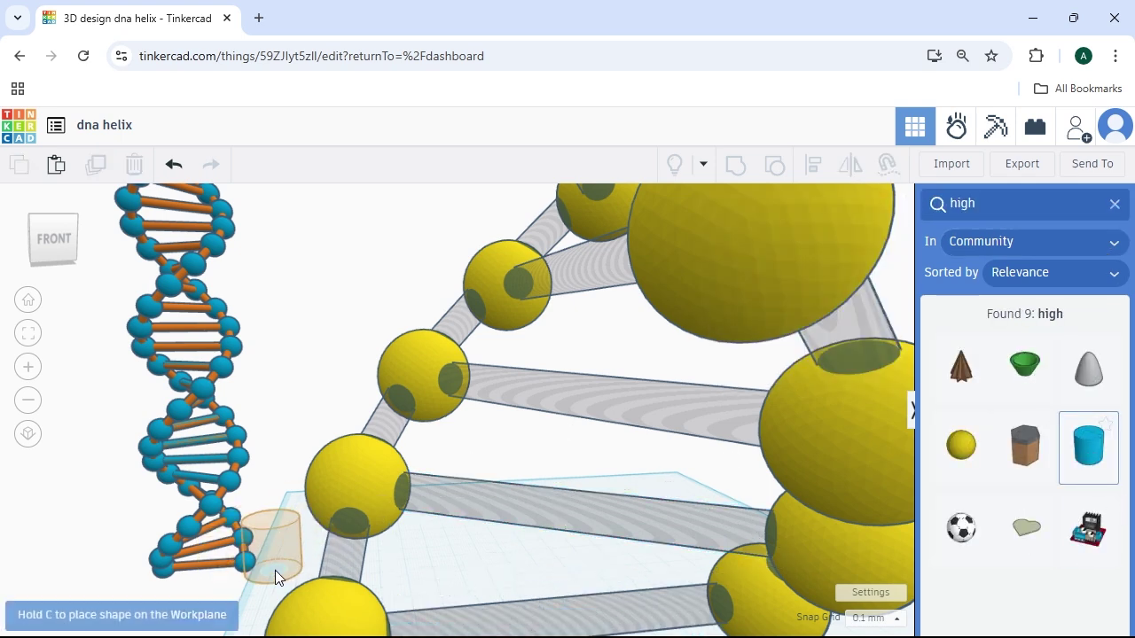
click(282, 567)
- Size the cylinder to 9.5 × 9.5 with a height of 30
scroll(266, 564, up, 5)
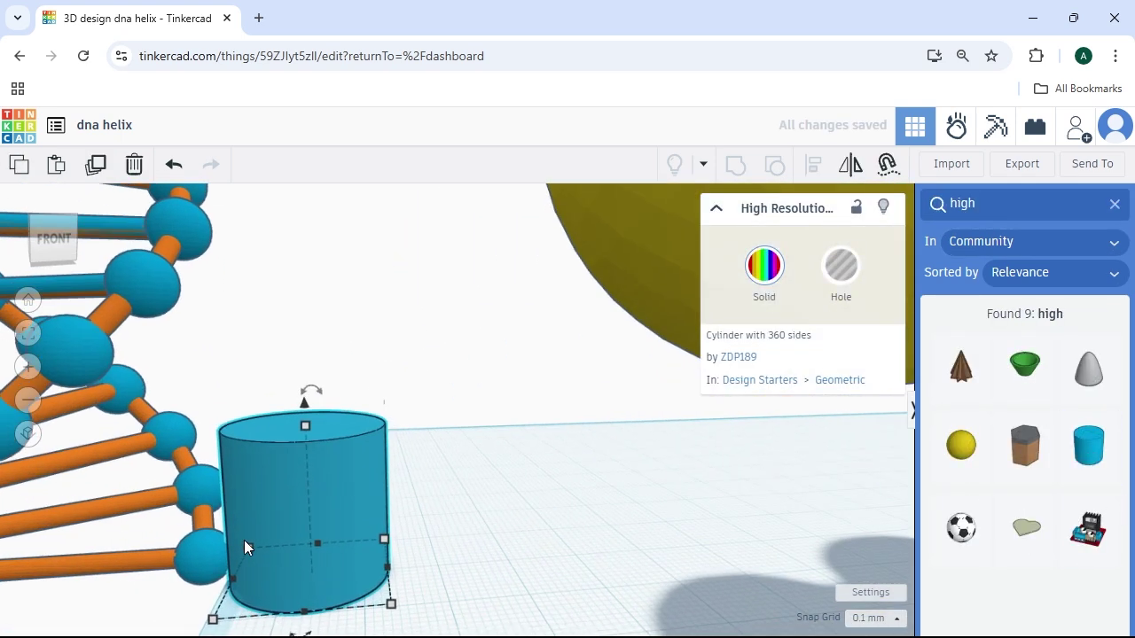
click(174, 582)
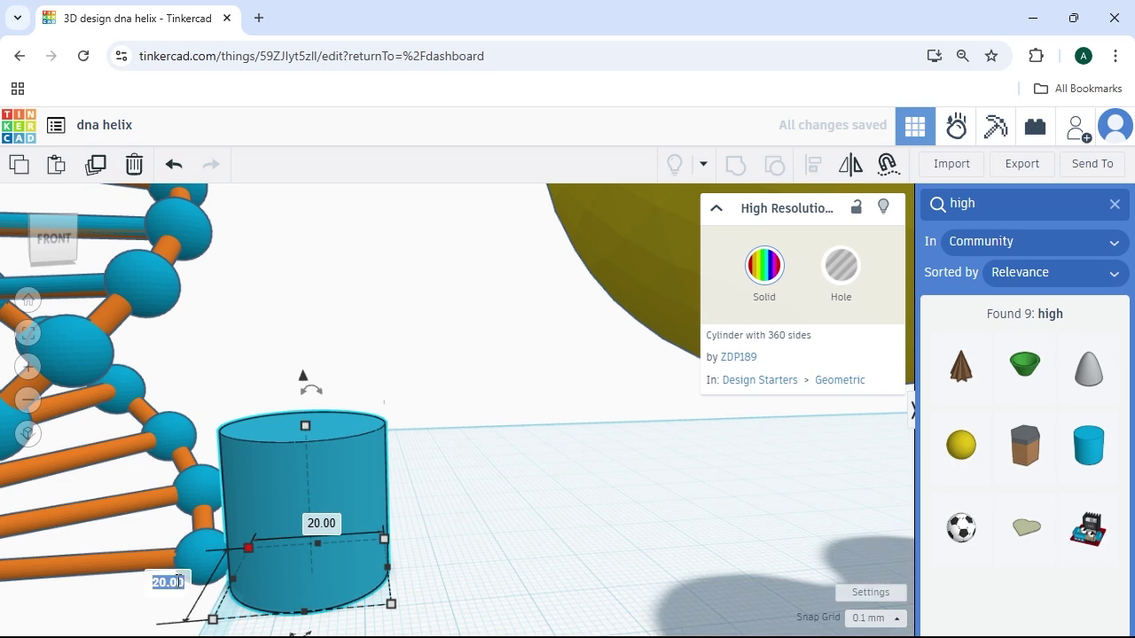
text(9.5)
key(Return)
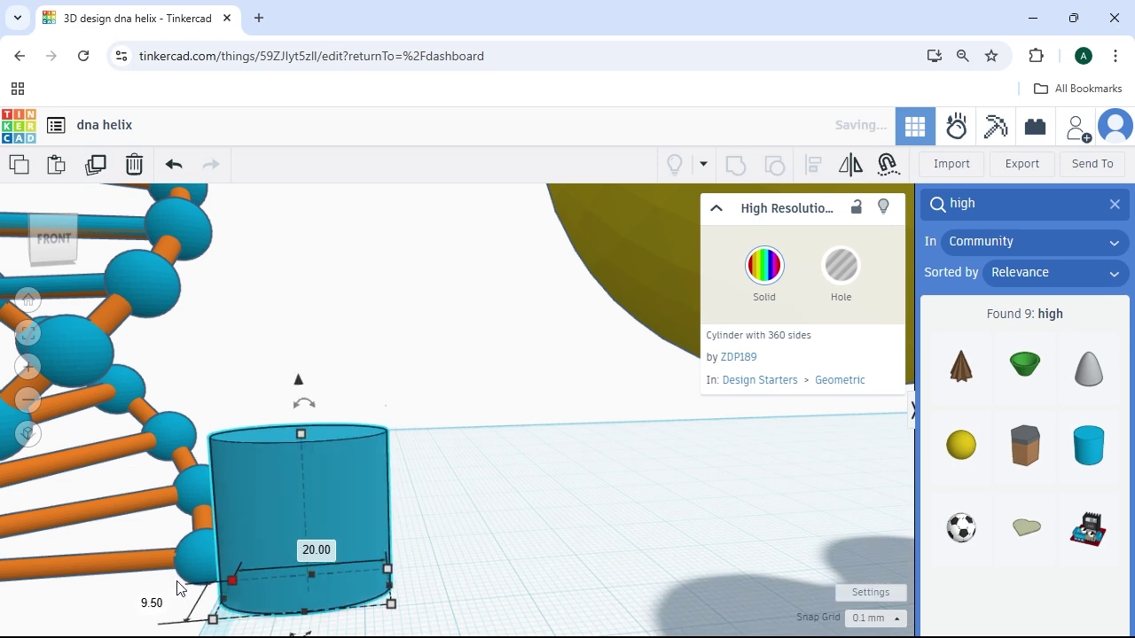
click(317, 548)
text(9)
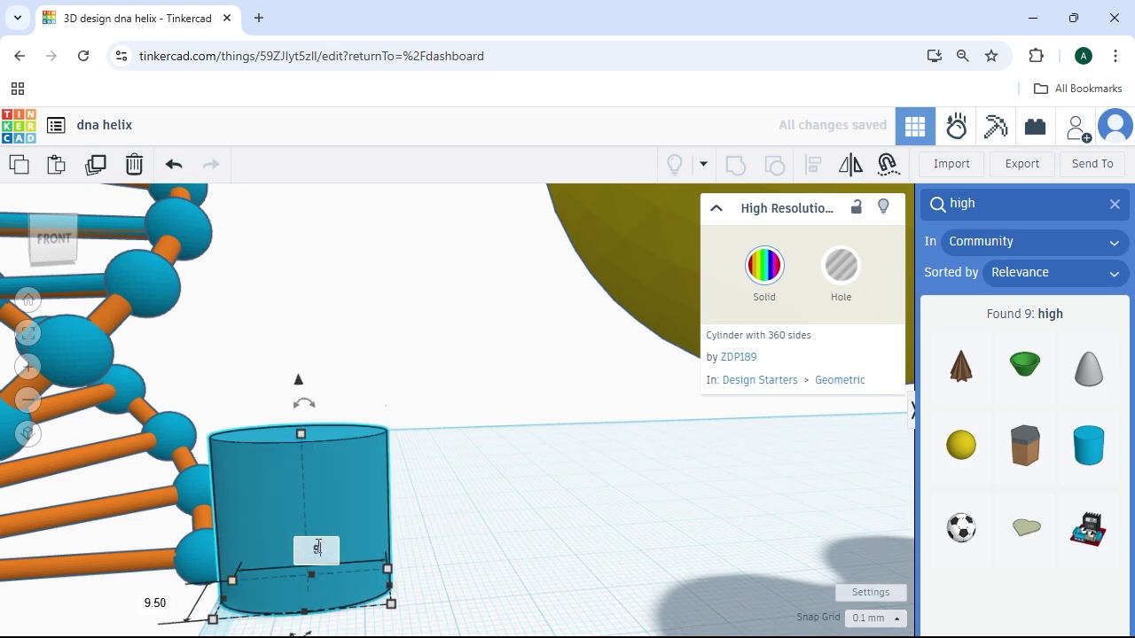
text(.5)
key(Return)
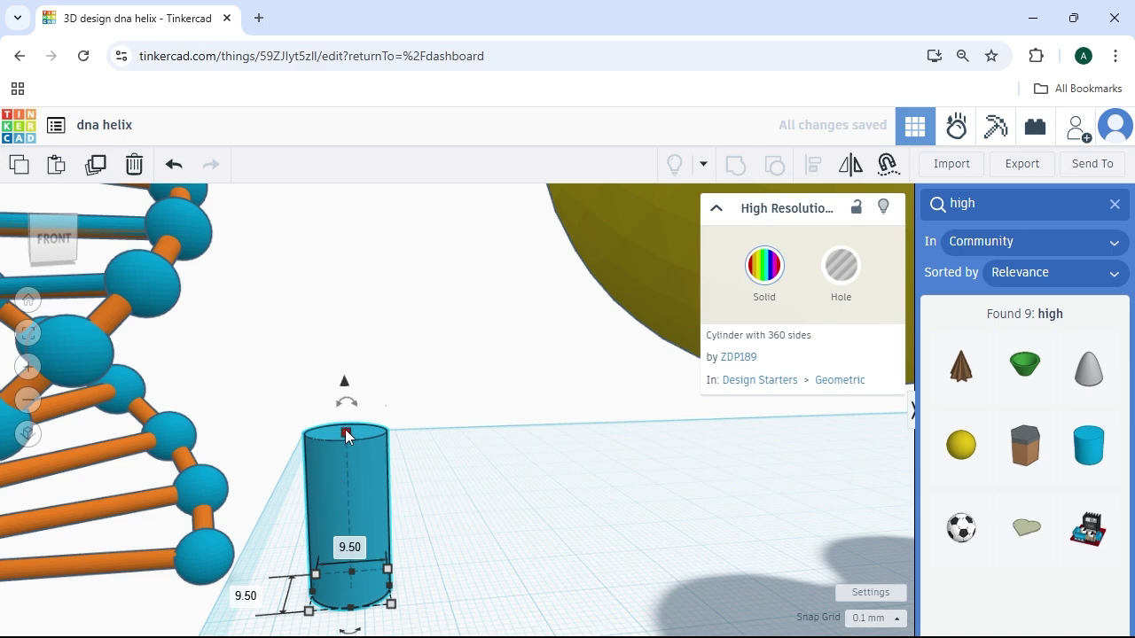
click(423, 507)
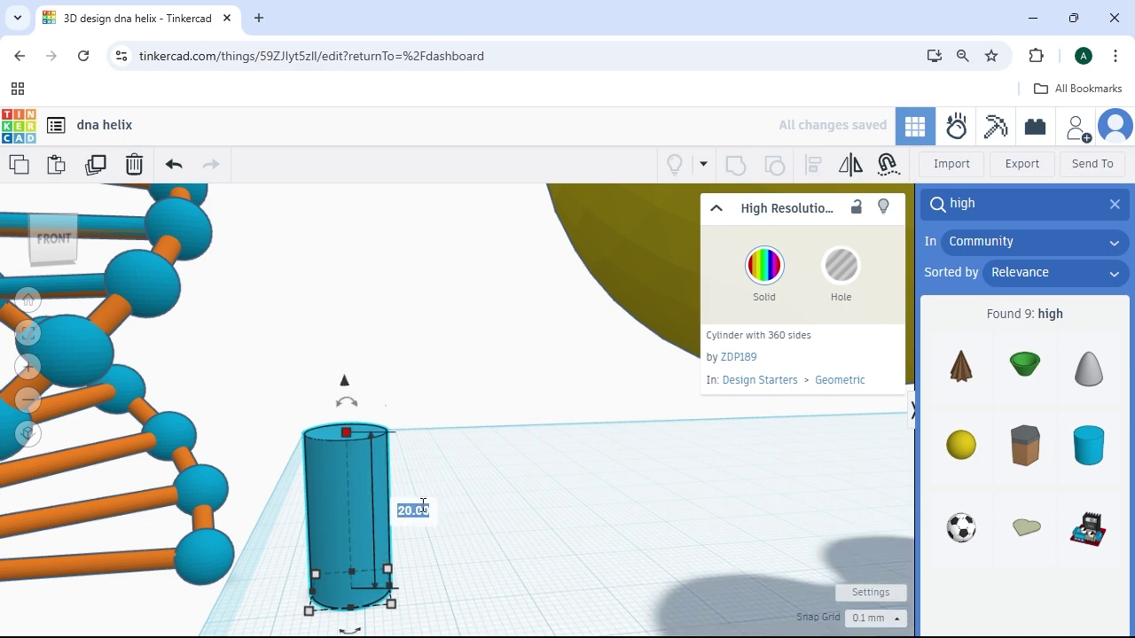
scroll(422, 504, down, 5)
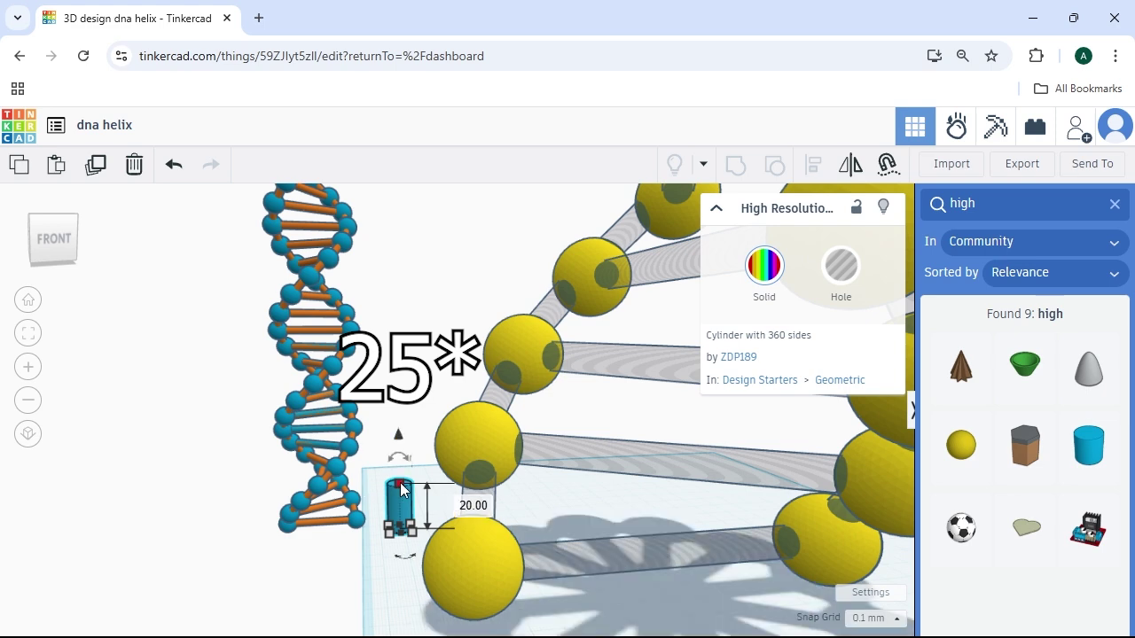
click(475, 507)
text(30)
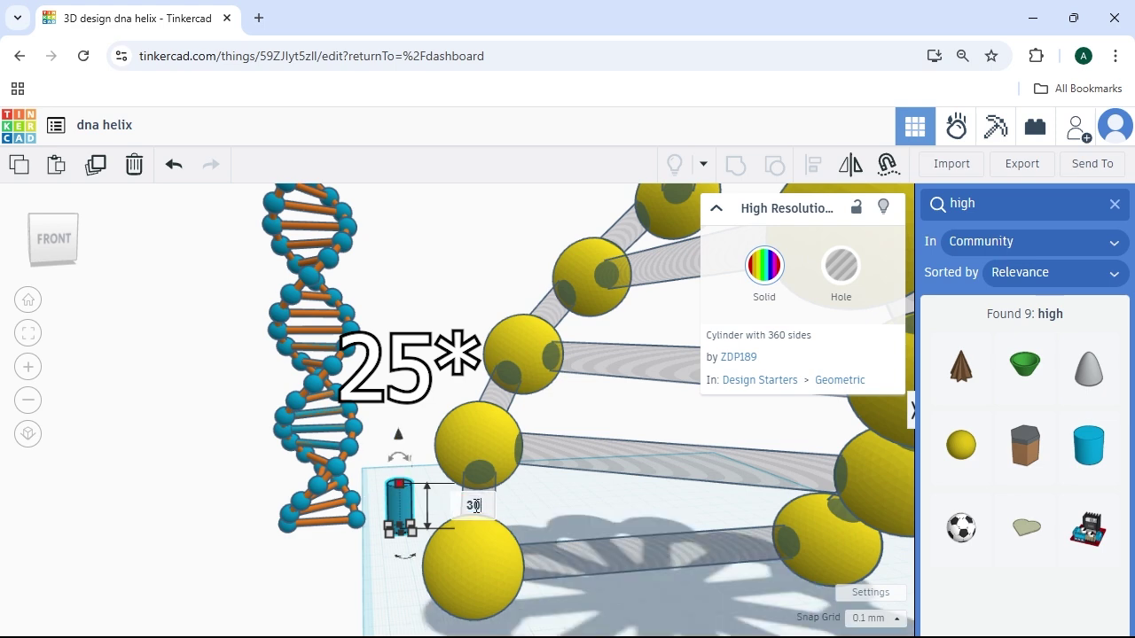
key(Return)
- Place a copy of the peg beside it and make it 100 tall
scroll(344, 468, up, 2)
scroll(343, 468, down, 1)
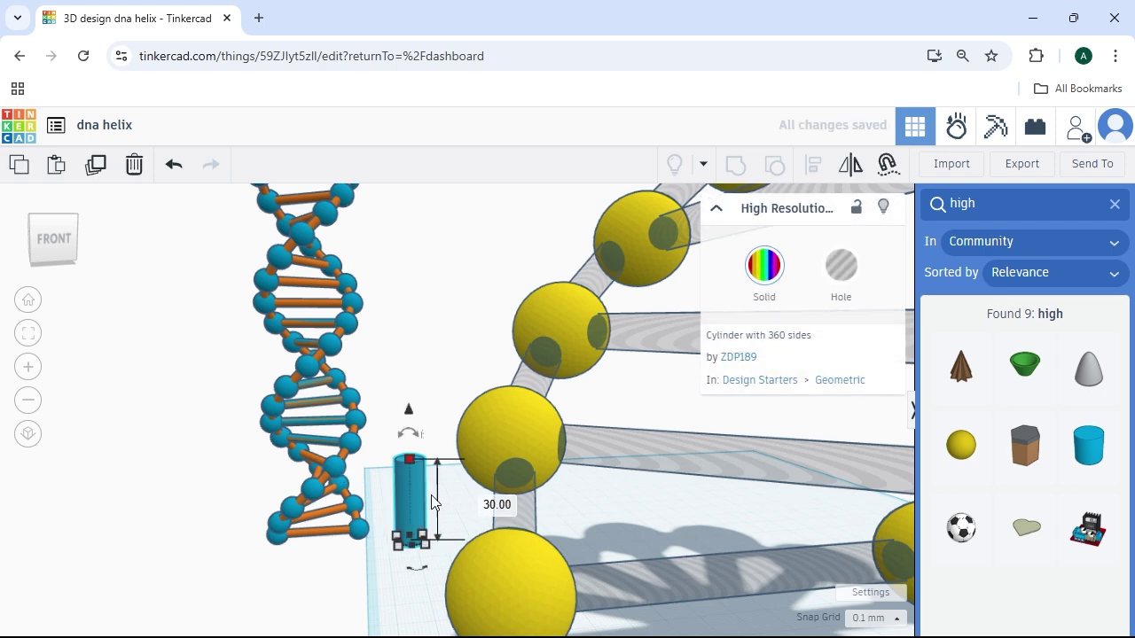
alt+drag(414, 495, 468, 497)
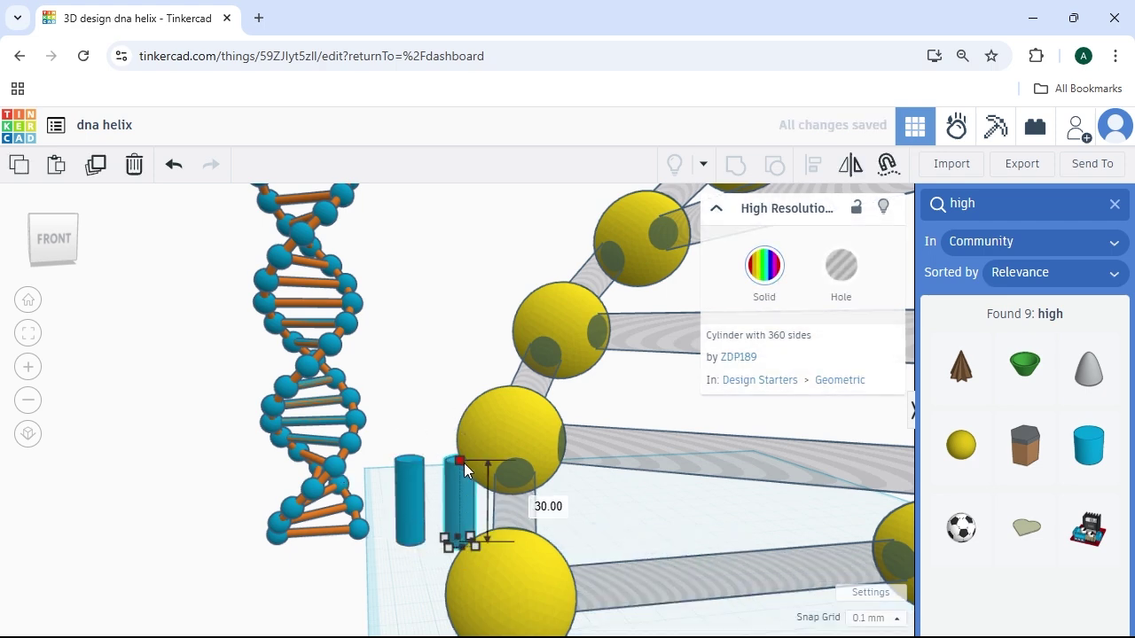
click(537, 506)
text(100)
key(Return)
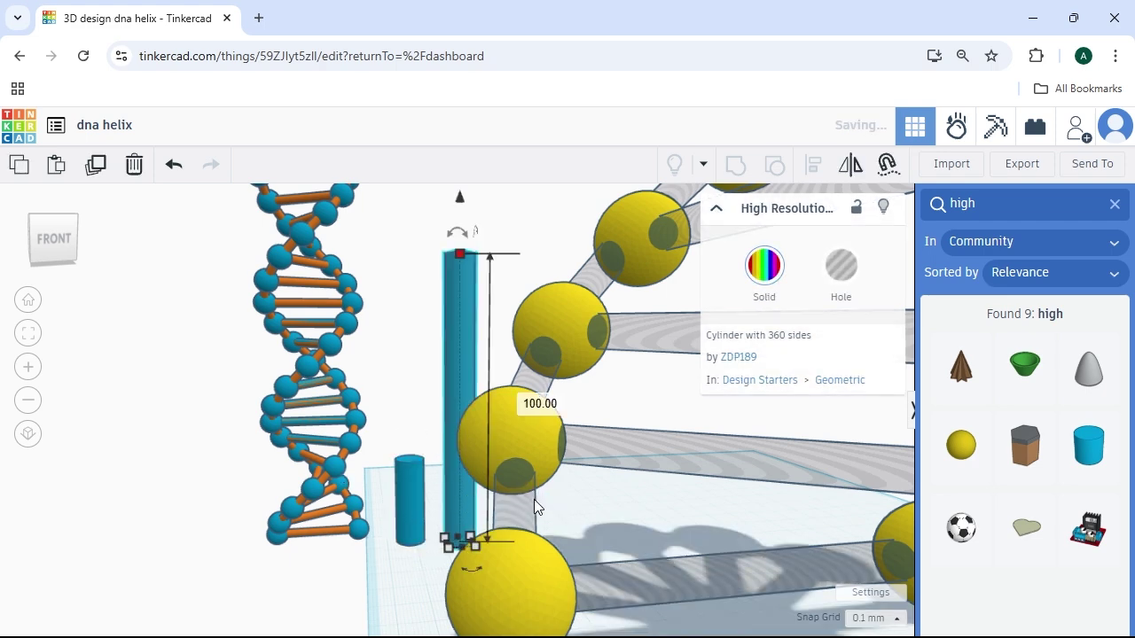
scroll(410, 436, down, 1)
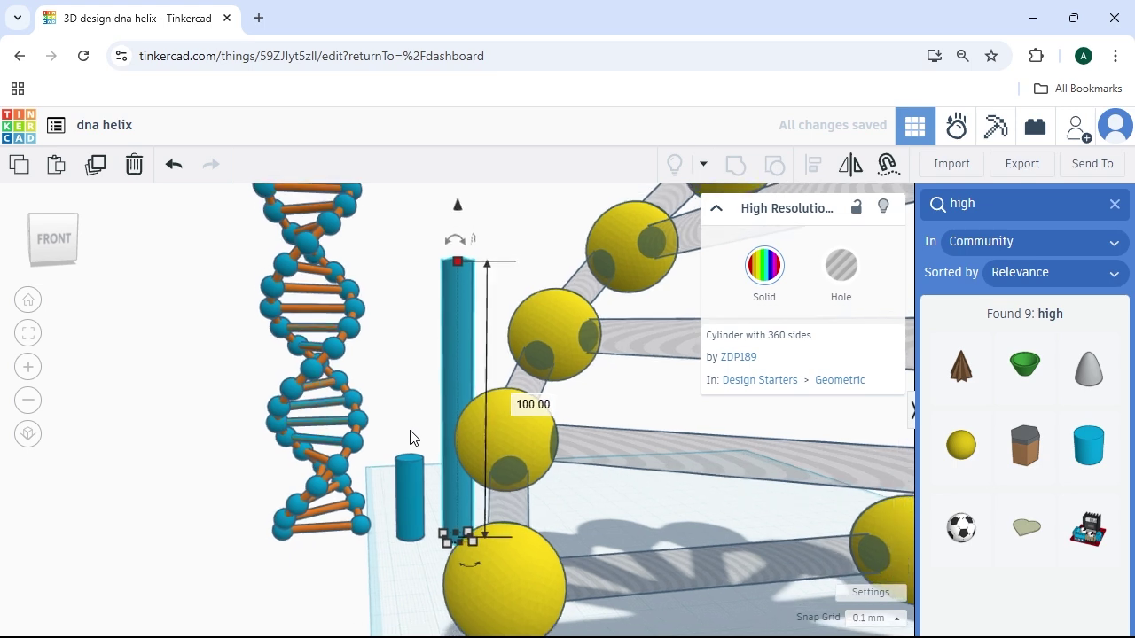
scroll(410, 436, down, 2)
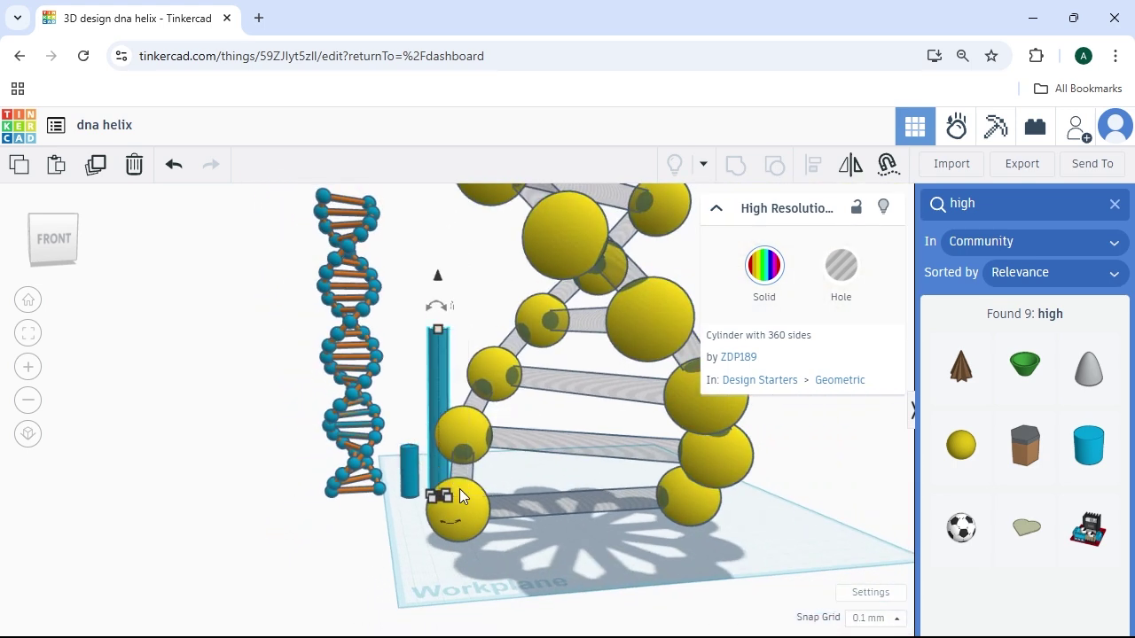
scroll(626, 481, down, 2)
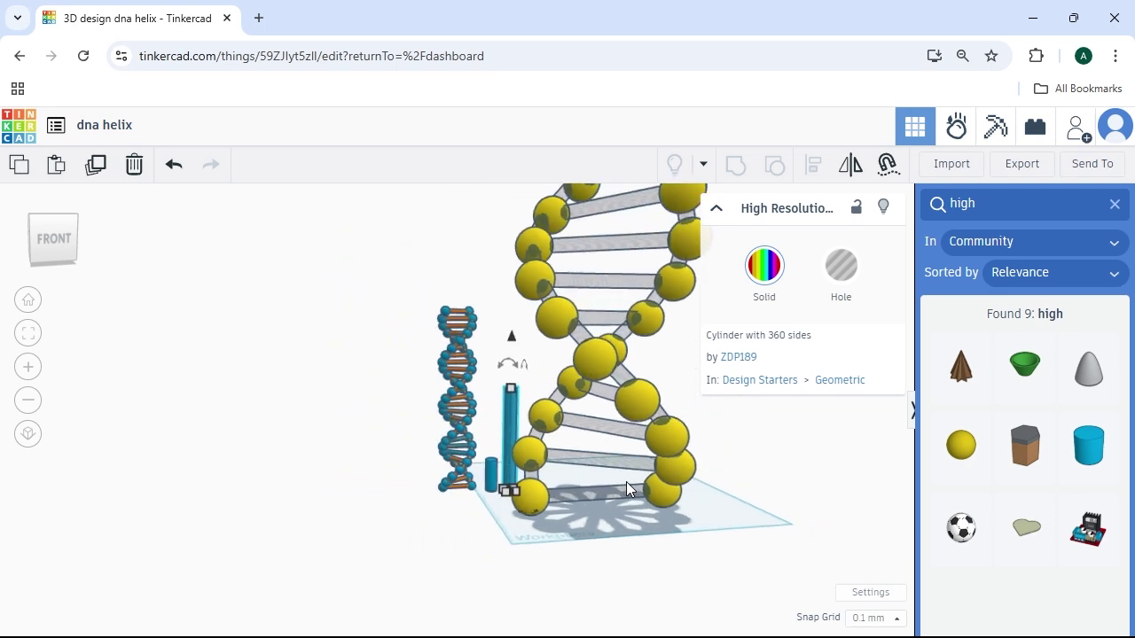
scroll(626, 481, down, 3)
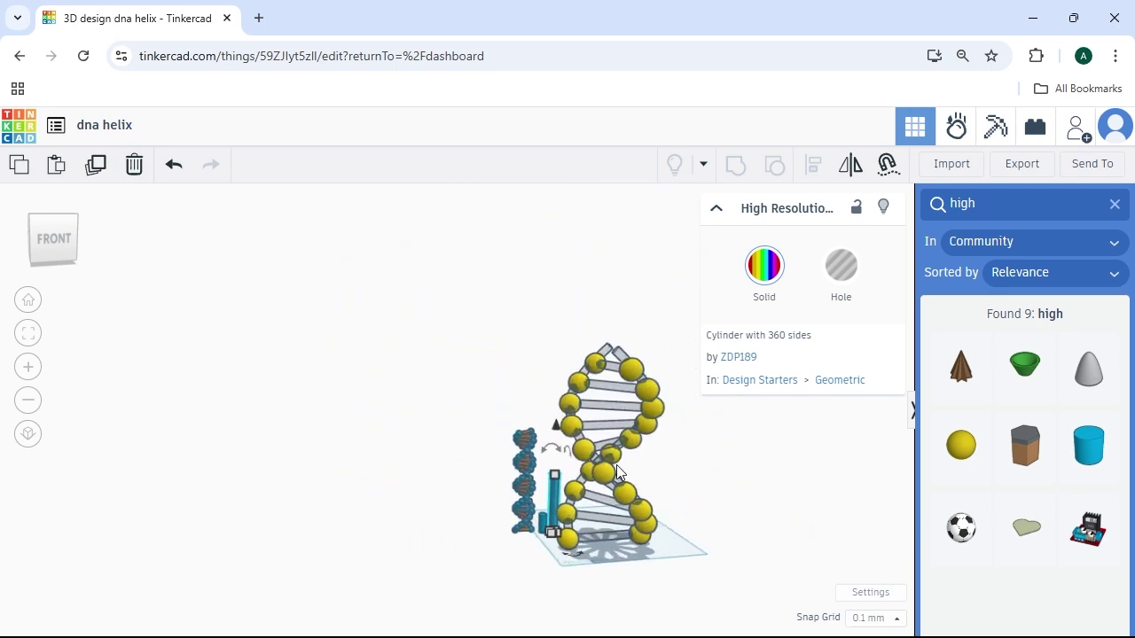
scroll(618, 472, up, 5)
scroll(617, 473, up, 3)
scroll(618, 473, down, 6)
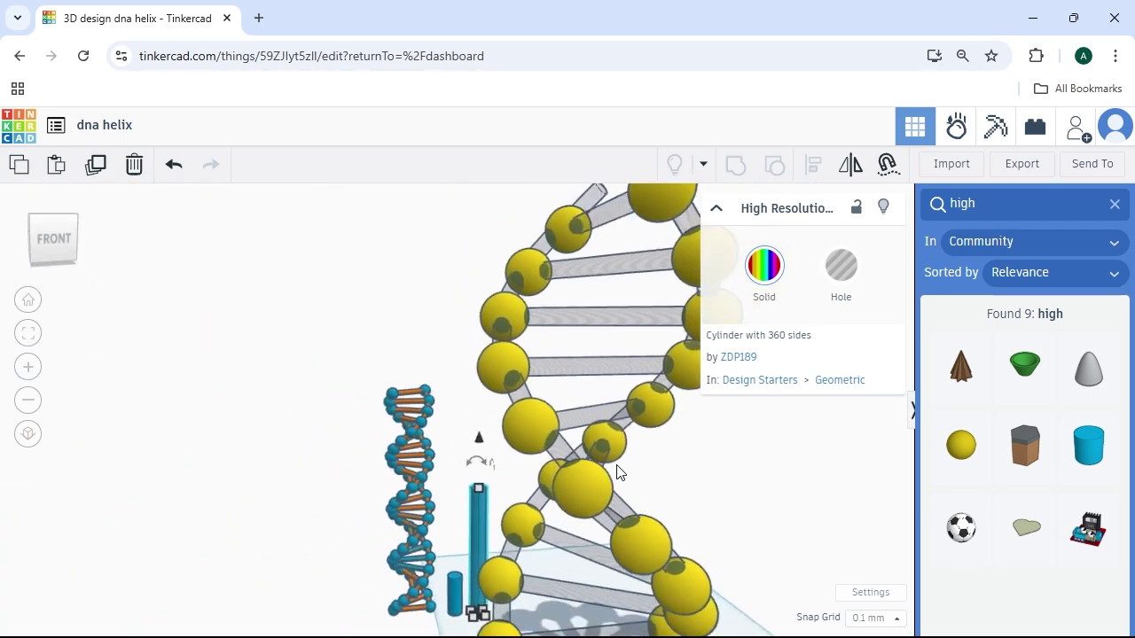
scroll(618, 472, down, 2)
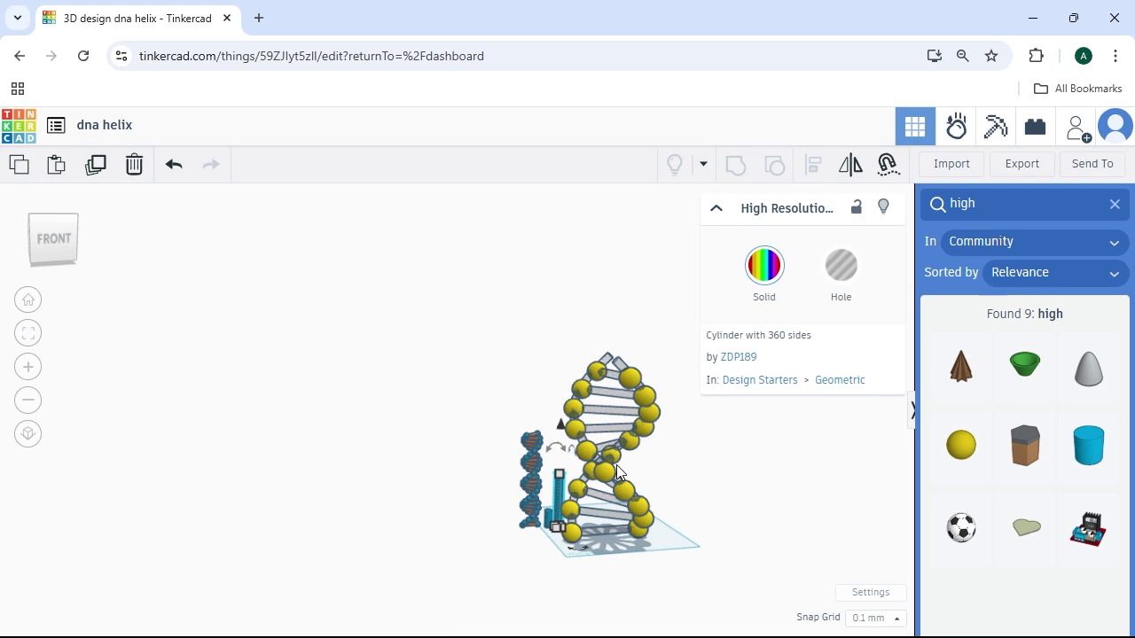
scroll(618, 473, down, 1)
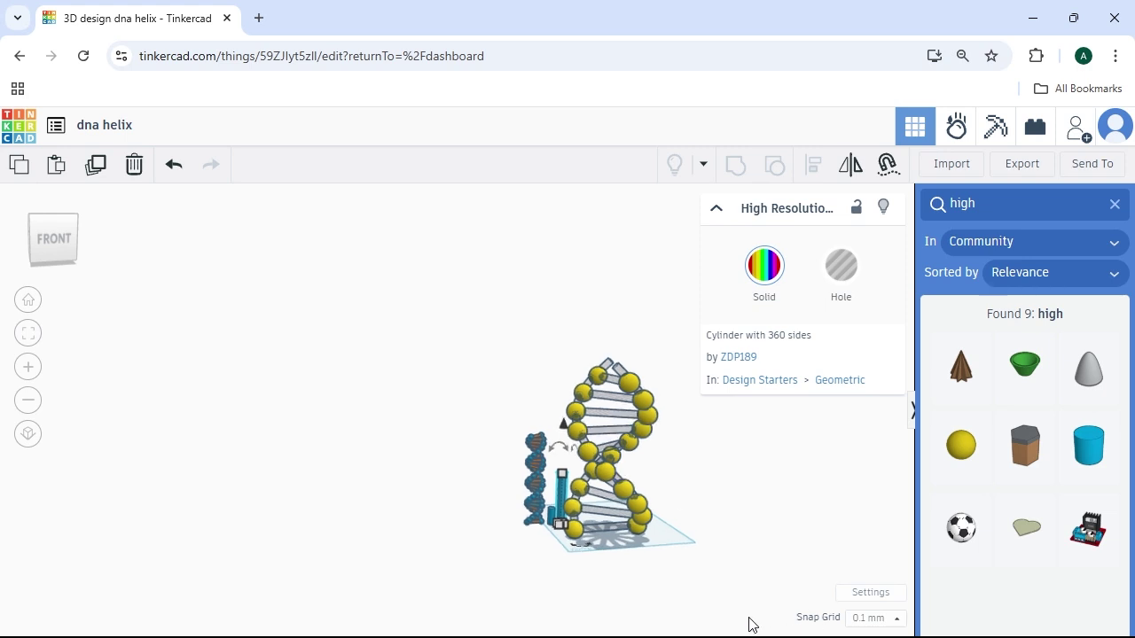